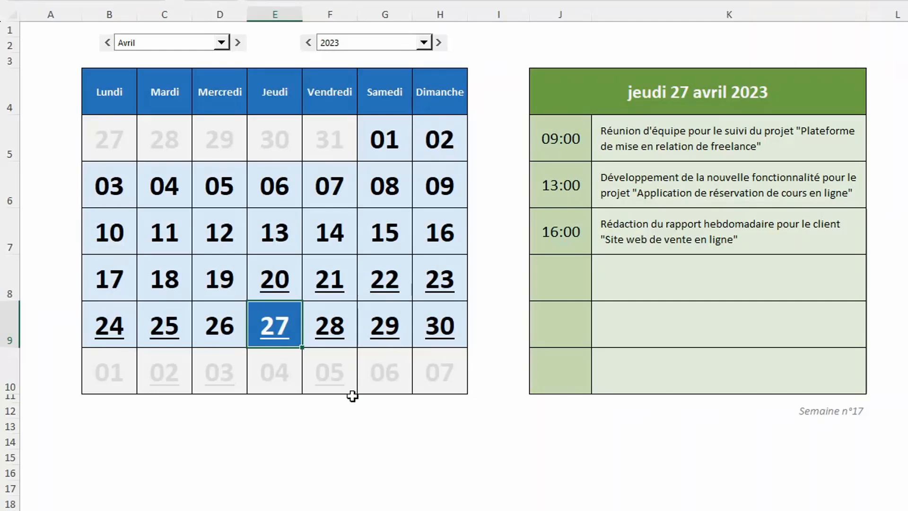
Select 20 avril 2023 and, in its weekly view, move the "Agence événementielle" meeting block to mardi 18/04, shortened to span about 09:00 to 10:00
left_click(269, 279)
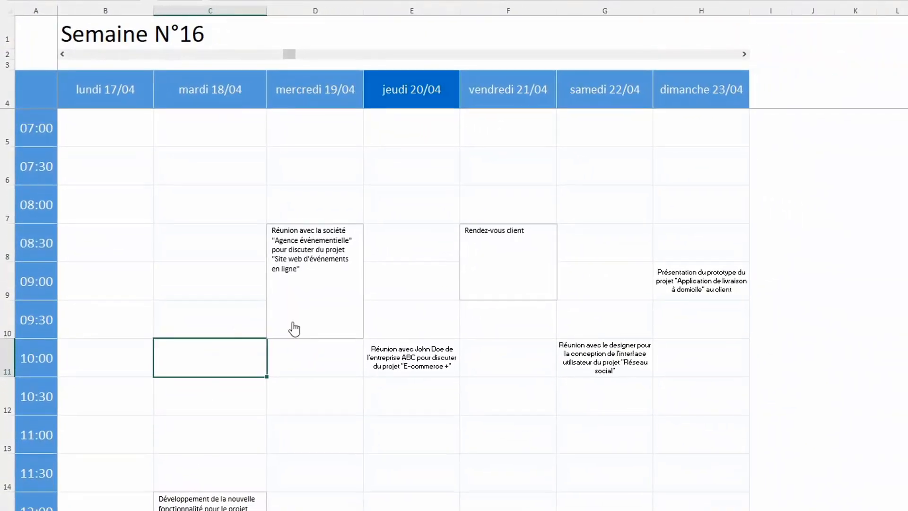
left_click(293, 322)
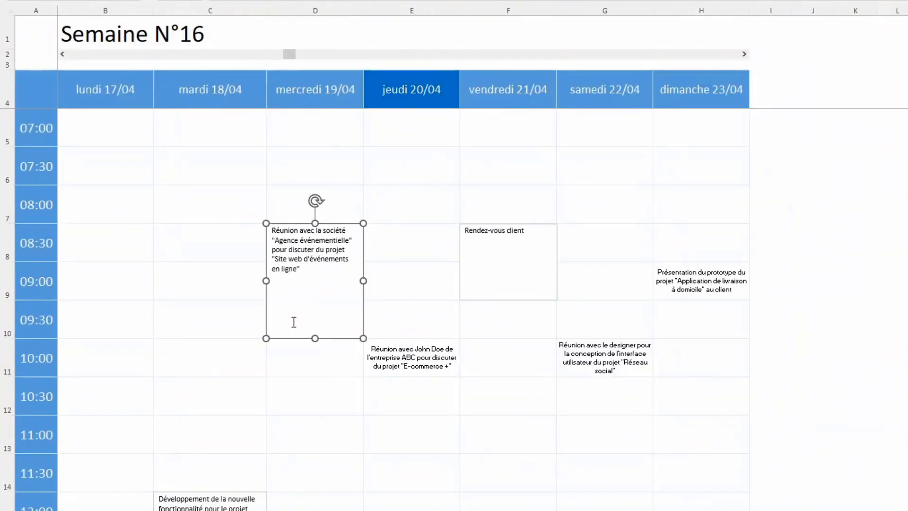
left_click_drag(264, 311, 175, 326)
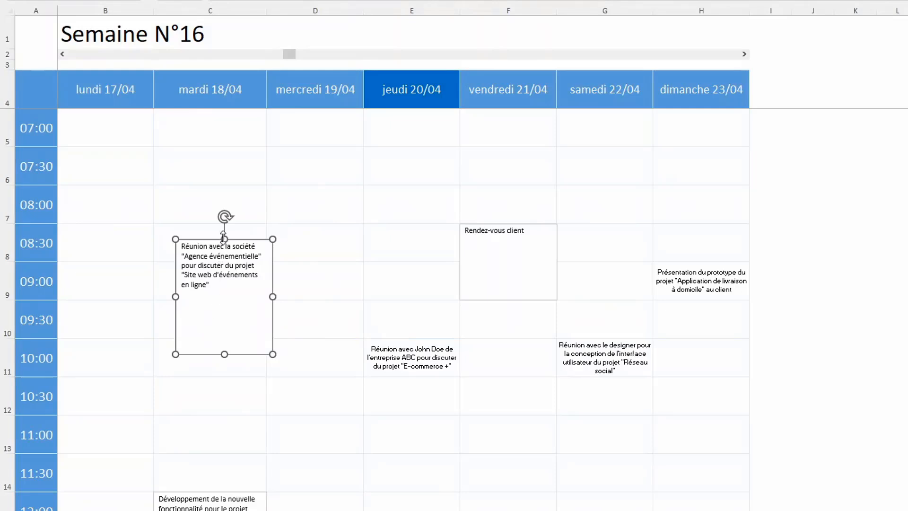
left_click_drag(223, 238, 174, 268)
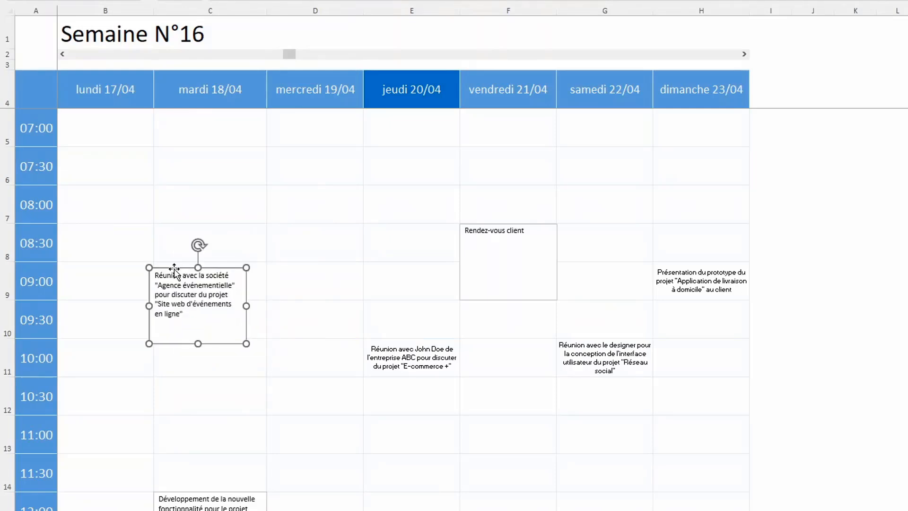
left_click(179, 392)
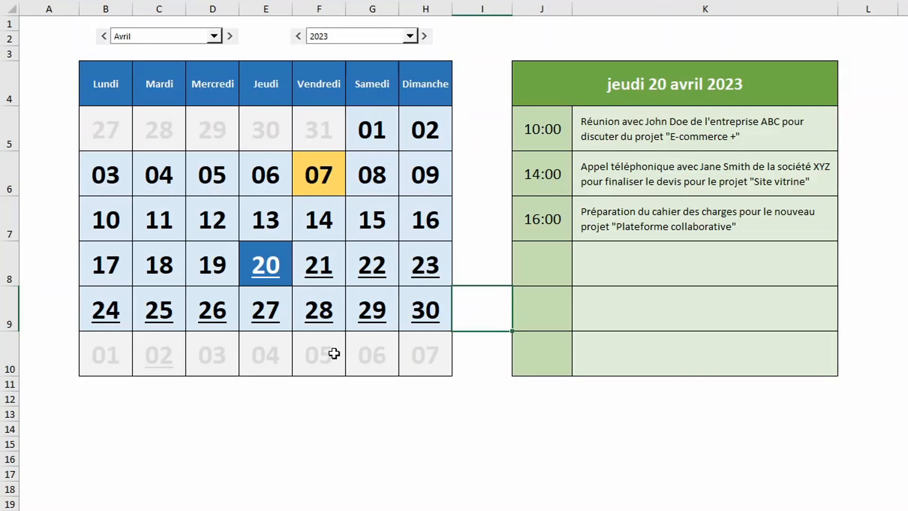
Browse the calendar to Mars 2023 and Mars 2022, return to Avril 2023, and select the 21st
left_click(214, 37)
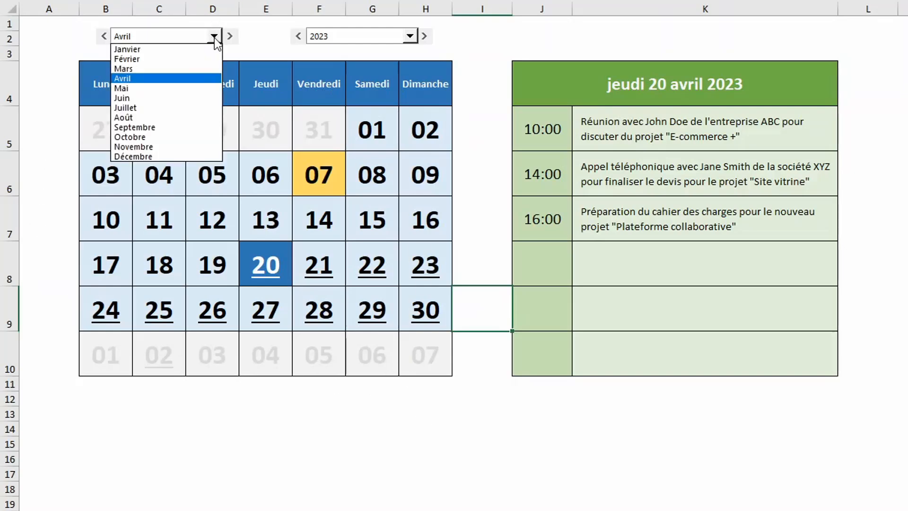
left_click(192, 69)
left_click(409, 36)
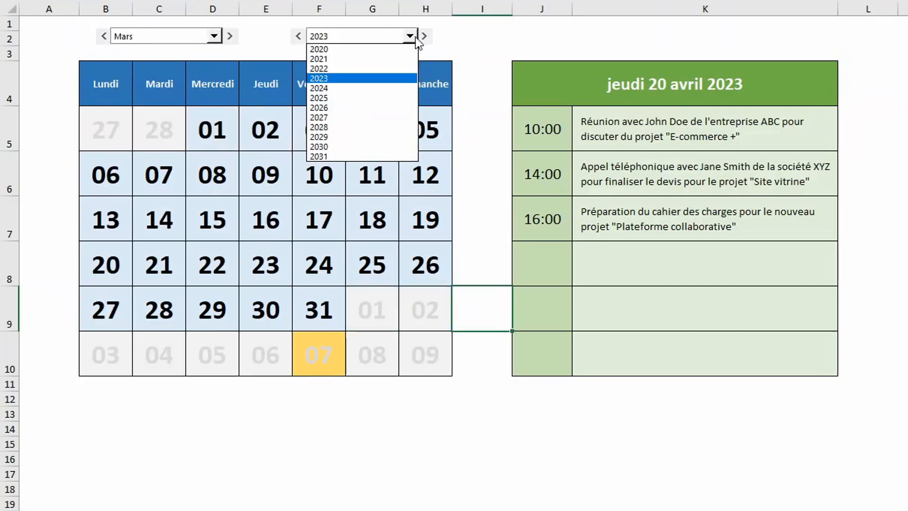
left_click(389, 74)
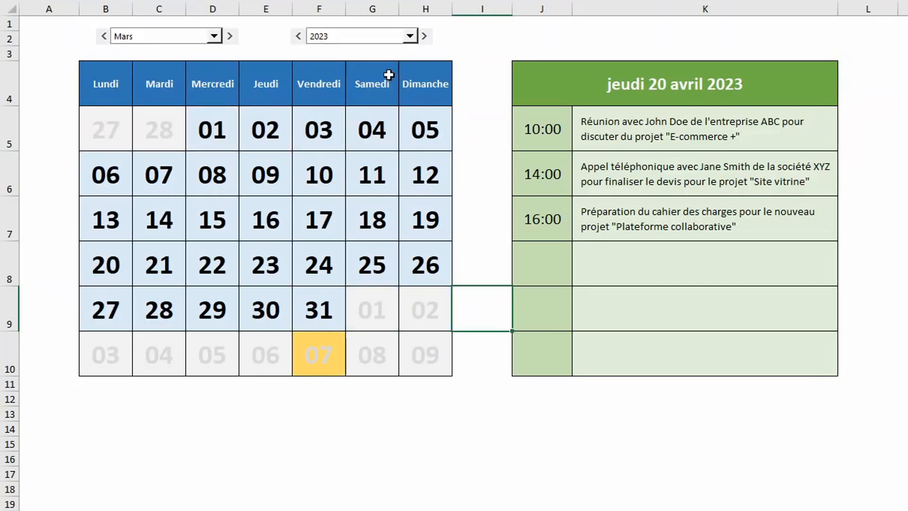
left_click(298, 38)
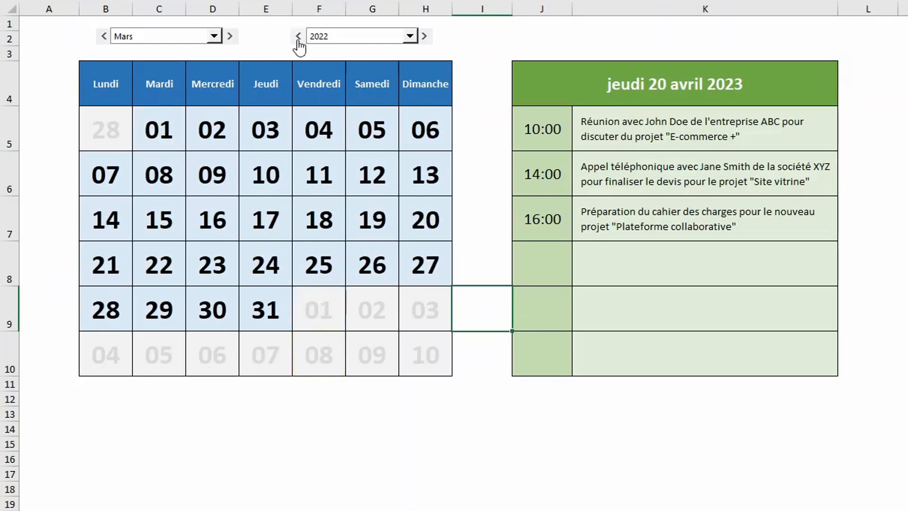
left_click(424, 37)
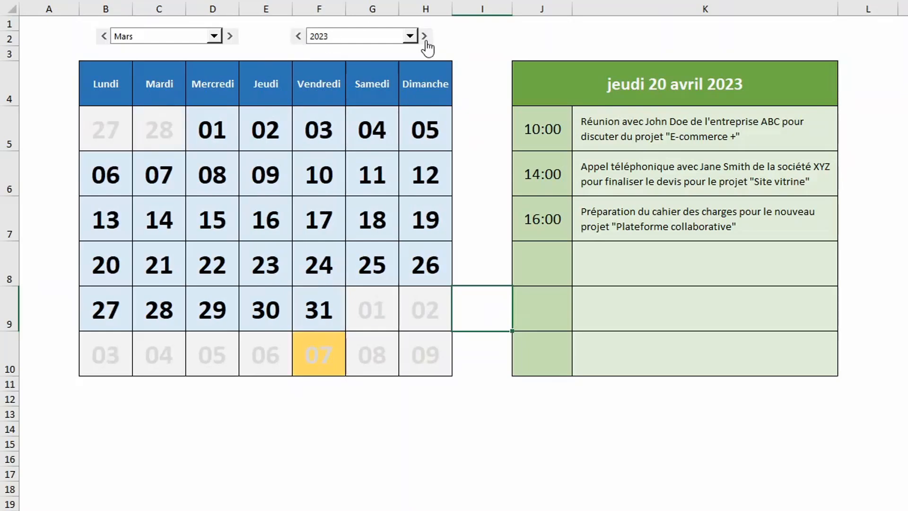
left_click(230, 37)
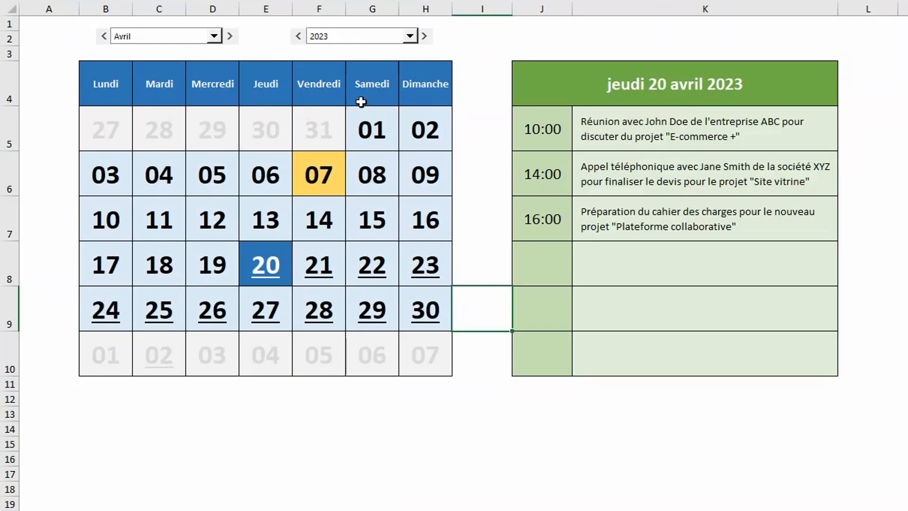
left_click(316, 268)
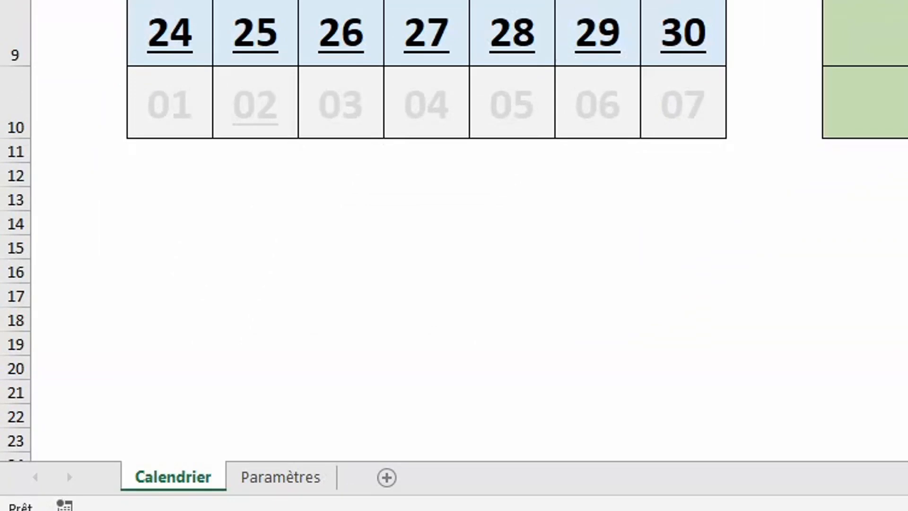
Add a new worksheet after Calendrier and name it "Vue hebdomadaire"
left_click(387, 478)
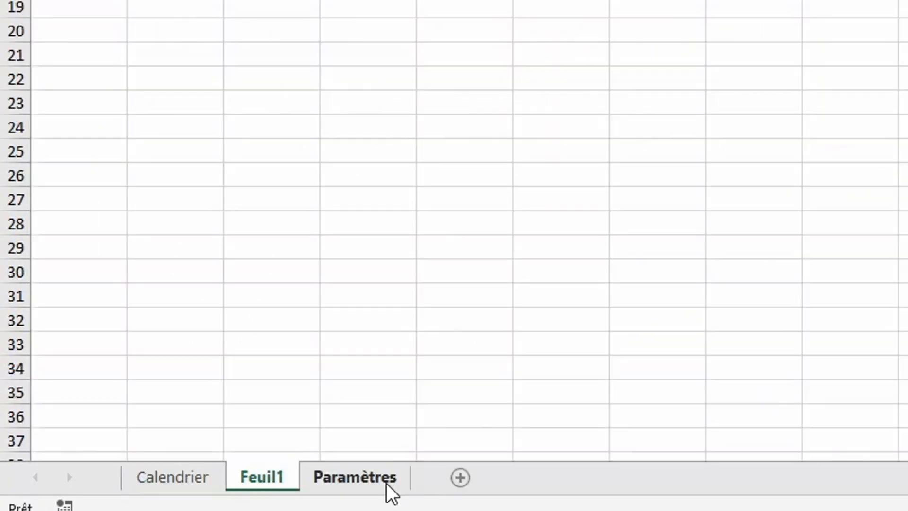
double_click(267, 478)
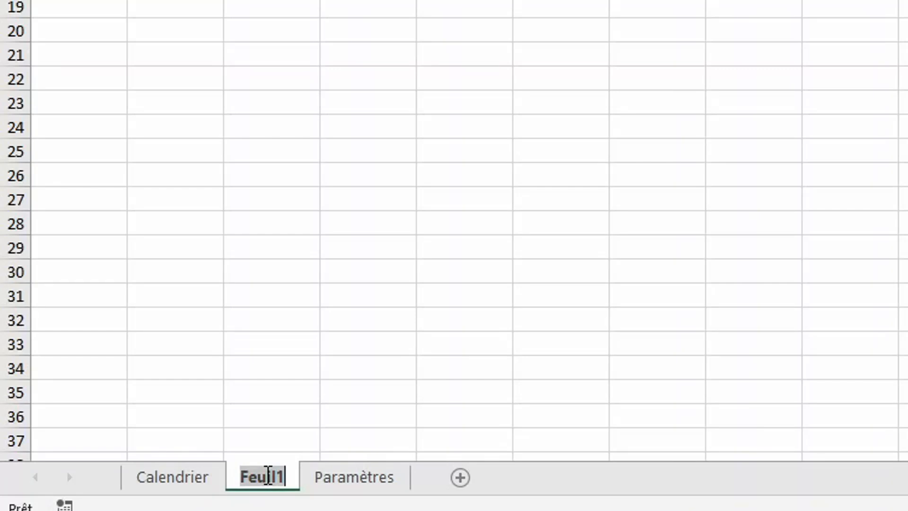
type("Vue hebdomadaire")
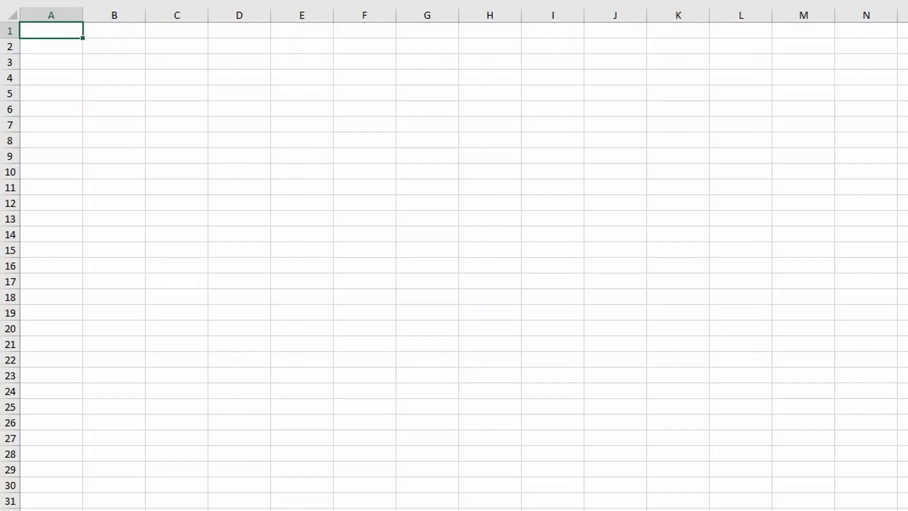
Copy the formula from the first day cell (B5) of the Calendrier sheet into cell B4 of the Vue hebdomadaire sheet
left_click(128, 83)
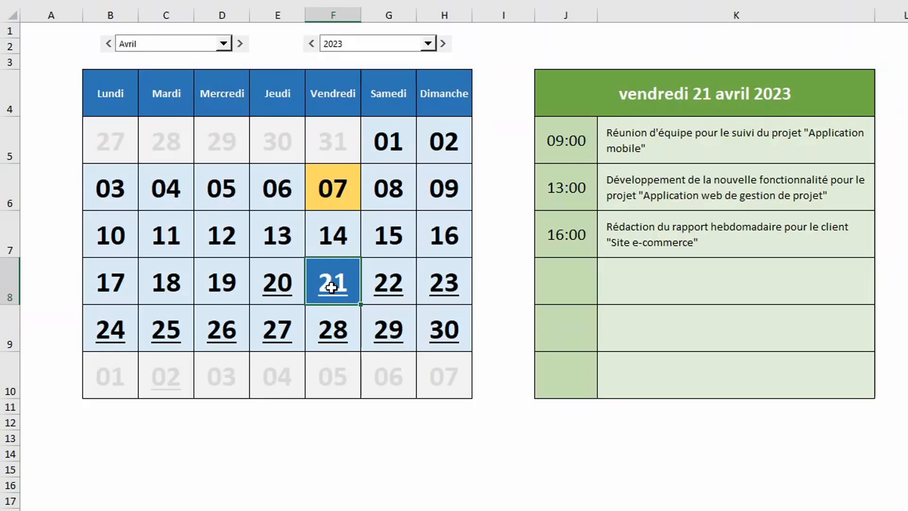
left_click(114, 283)
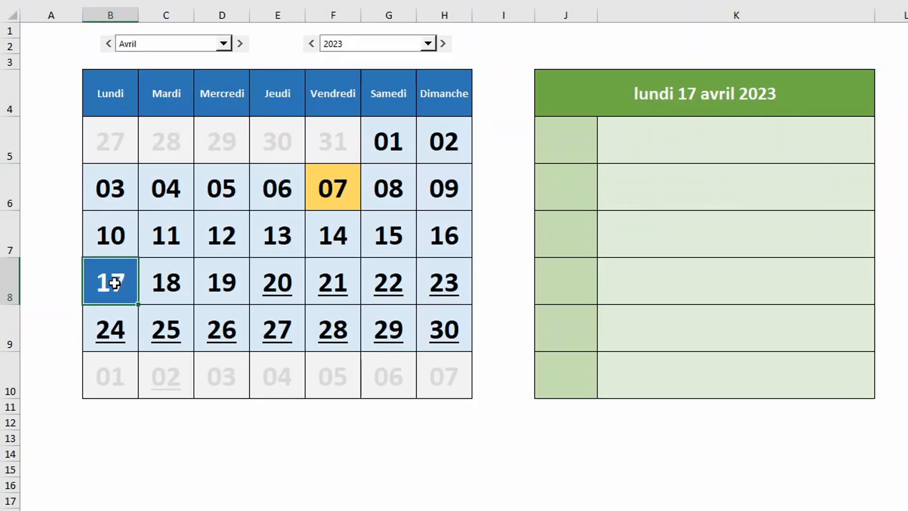
left_click(114, 148)
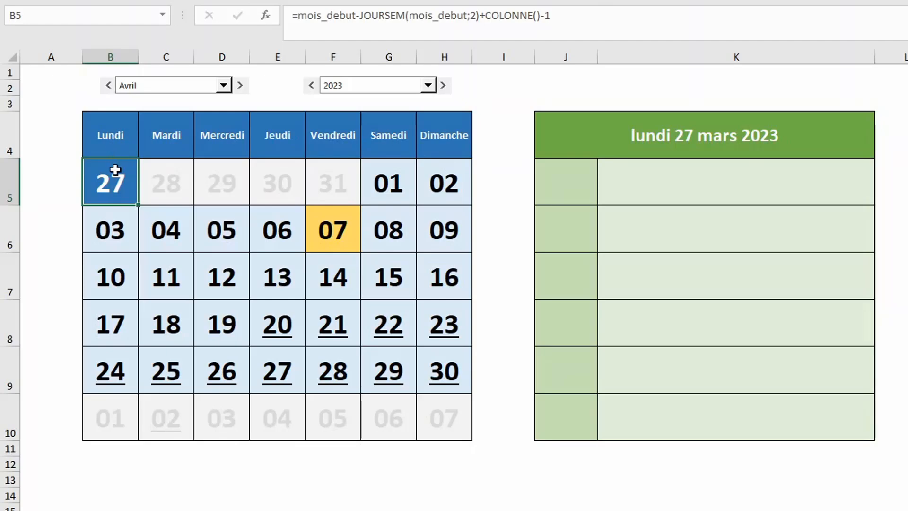
left_click_drag(553, 16, 274, 19)
key("ctrl+c")
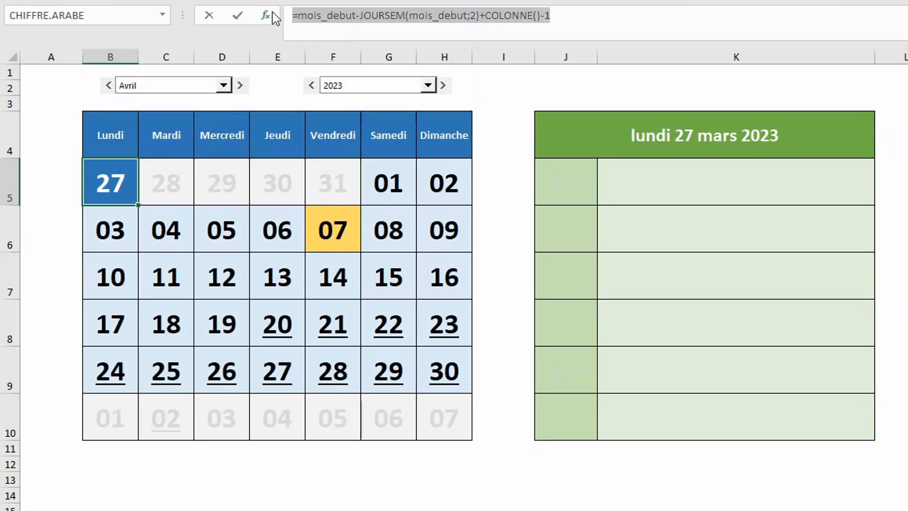
key("Escape")
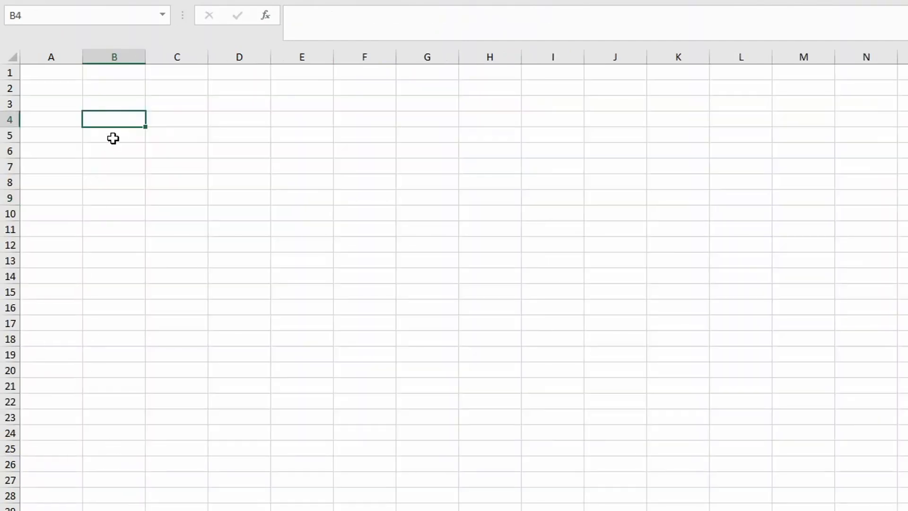
left_click(305, 22)
key("ctrl+v")
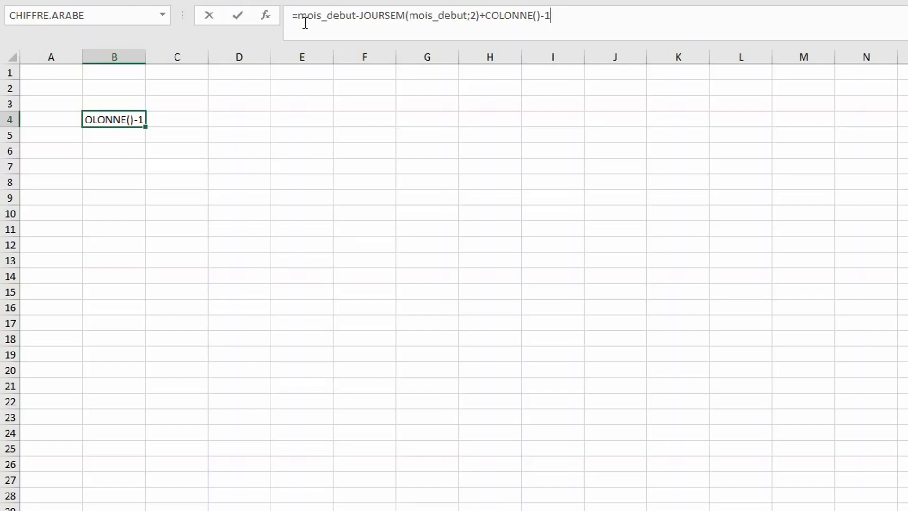
Replace both mois_debut references in the B4 formula with the name dateSelectionnee
left_click_drag(296, 15, 356, 19)
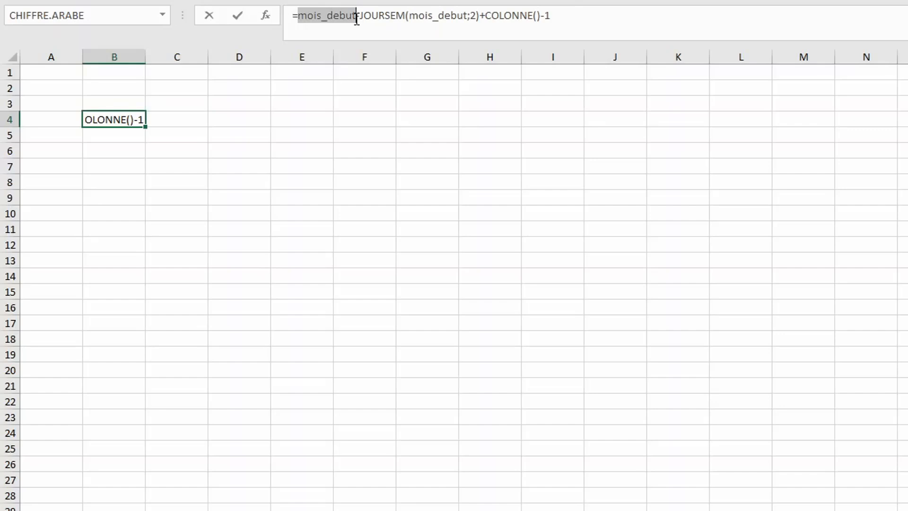
key("F3")
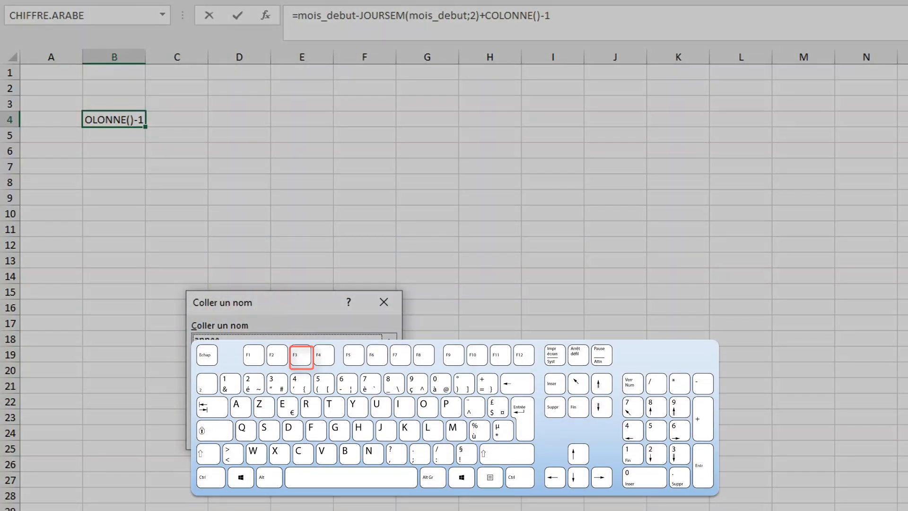
double_click(240, 360)
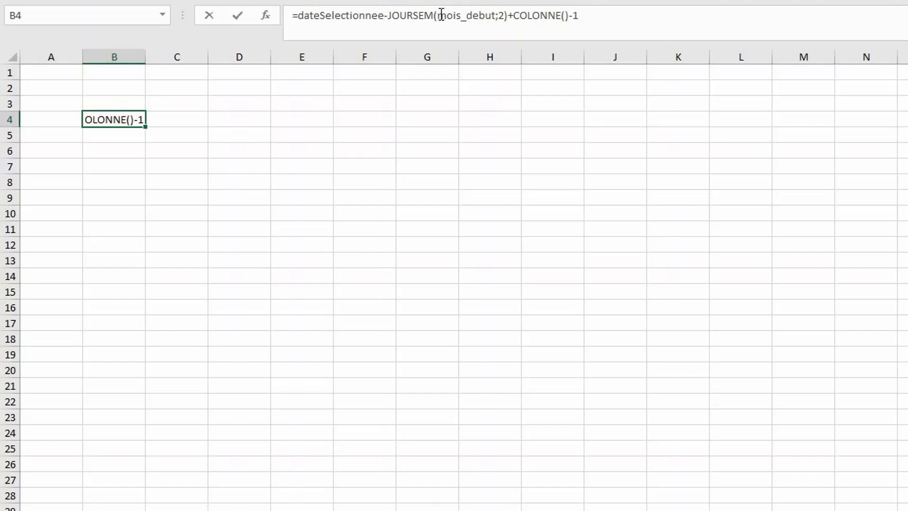
left_click_drag(438, 16, 494, 22)
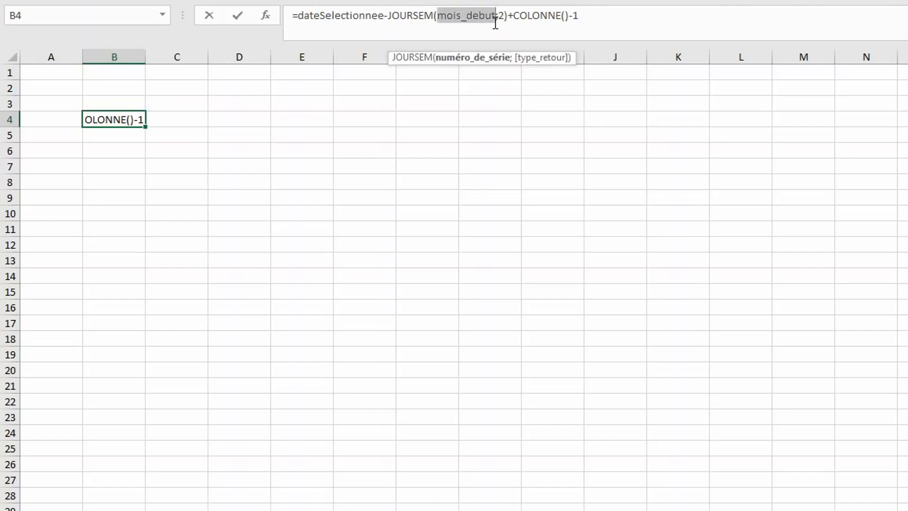
type("date")
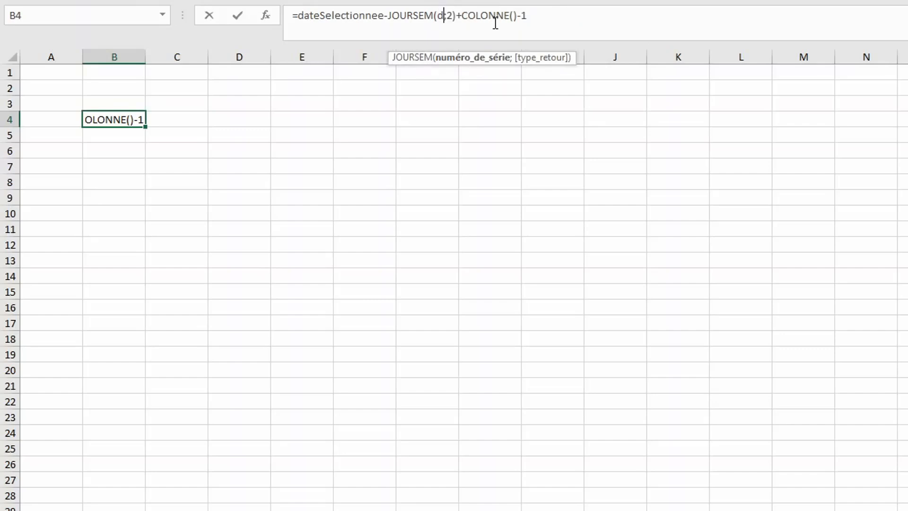
key("Down")
key("Down")
key("Down")
key("Tab")
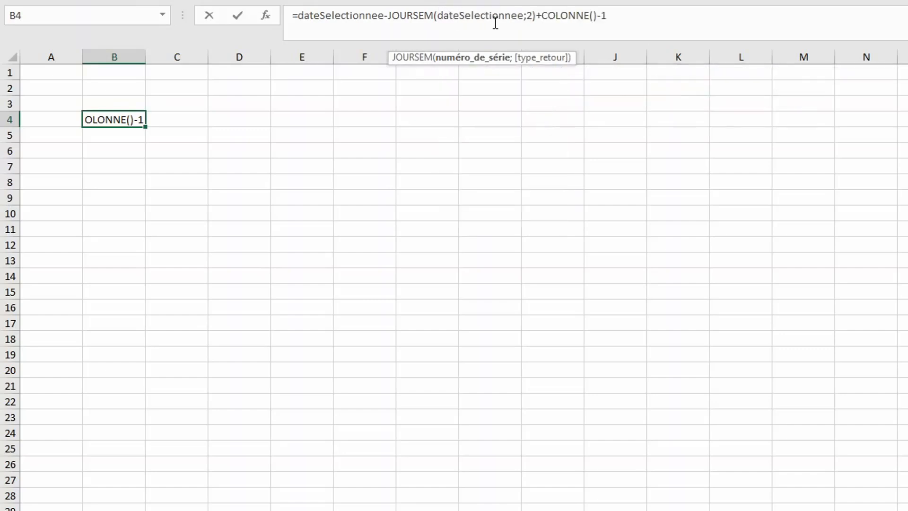
Replace COLONNE()-1 with 1 so B4 holds =dateSelectionnee-JOURSEM(dateSelectionnee;2)+1, and validate the formula
left_click(603, 15)
key("BackSpace")
key("BackSpace")
key("BackSpace")
key("BackSpace")
key("BackSpace")
key("BackSpace")
key("BackSpace")
key("BackSpace")
key("BackSpace")
key("BackSpace")
key("BackSpace")
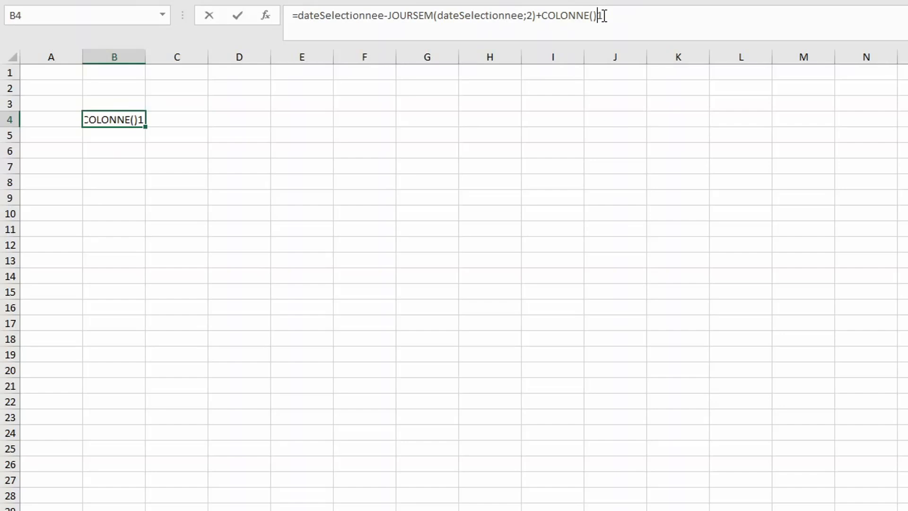
type("1")
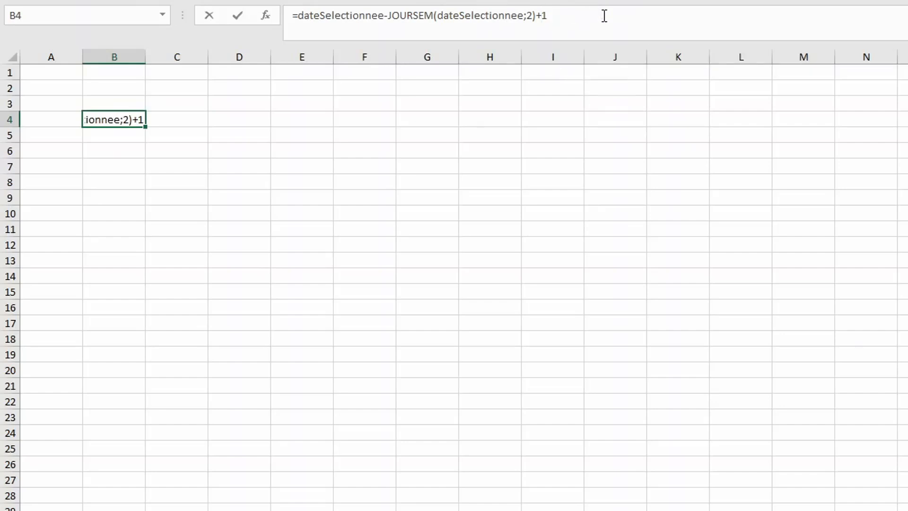
key("Return")
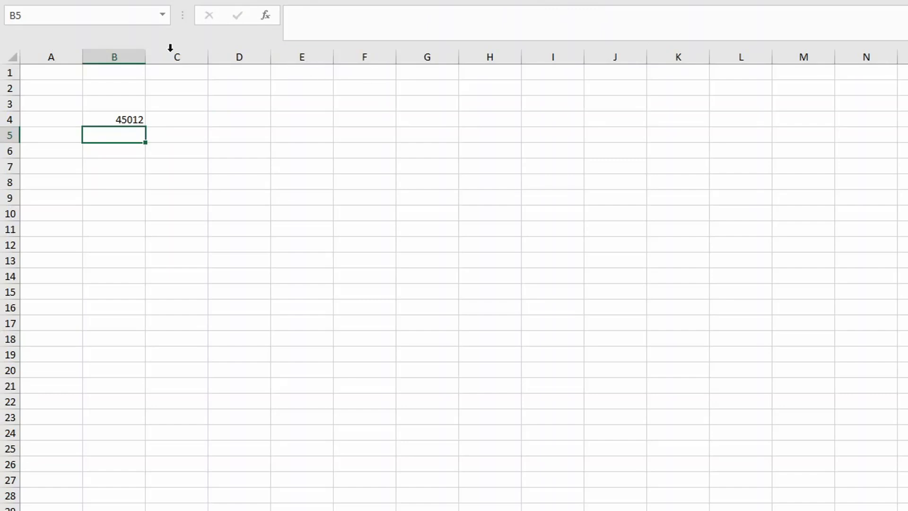
Format cell B4 as Date courte and check it by selecting 21 avril 2023 on the Calendrier sheet and returning to the weekly sheet
left_click(128, 119)
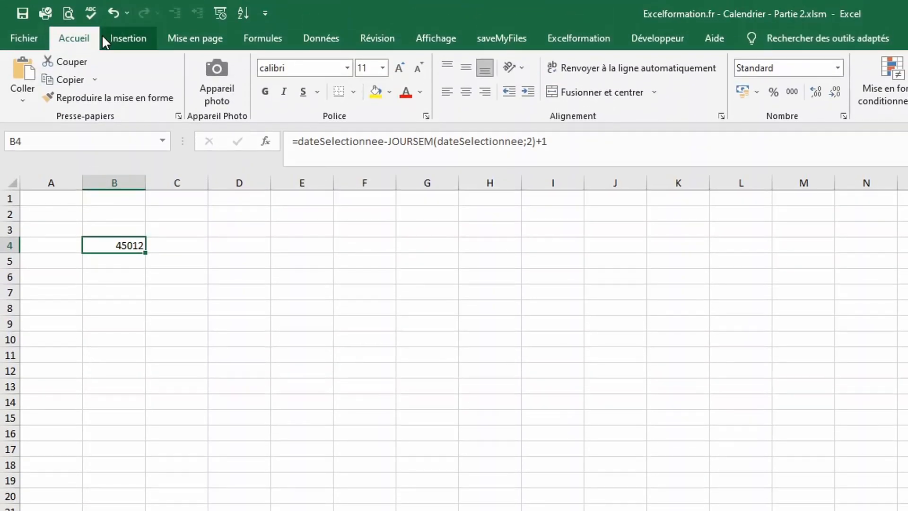
left_click(838, 68)
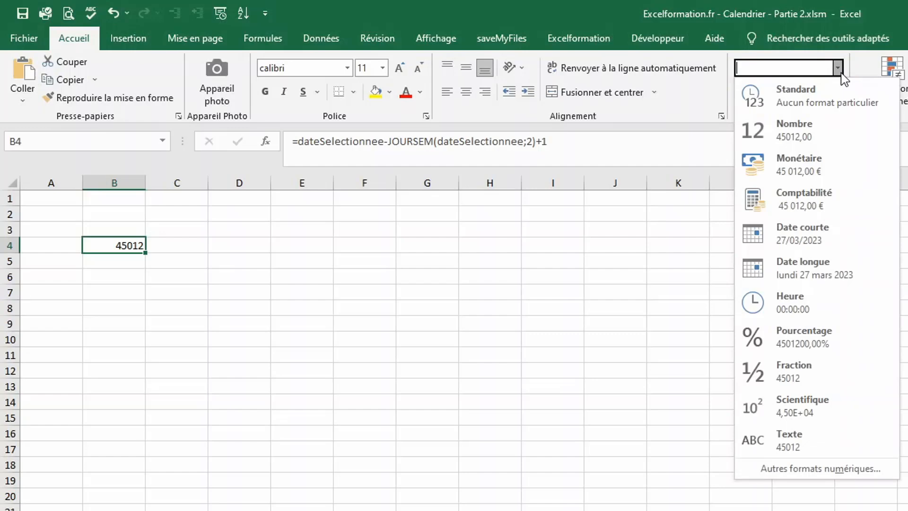
left_click(797, 235)
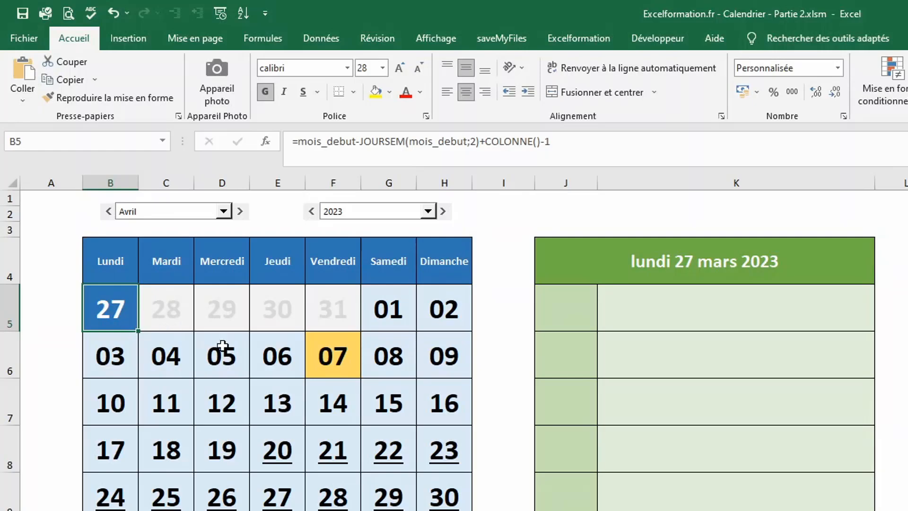
left_click(335, 455)
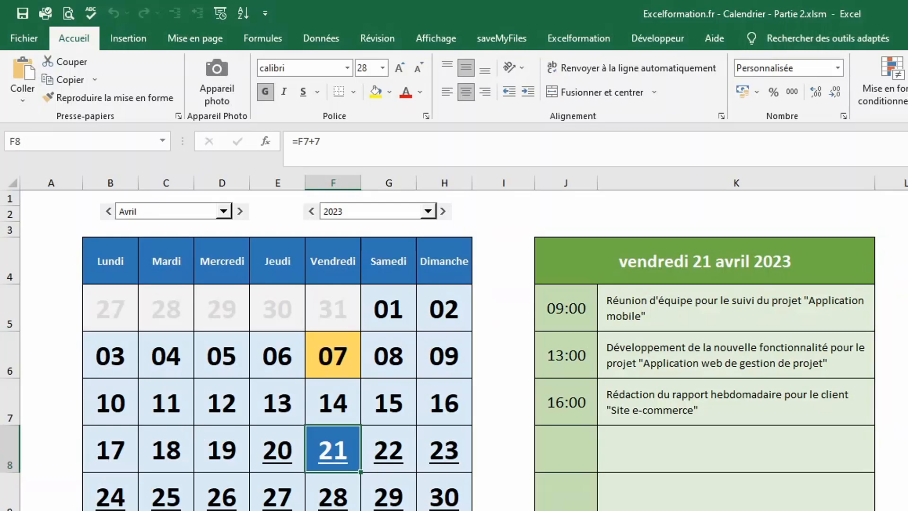
key("ctrl+Page_Down")
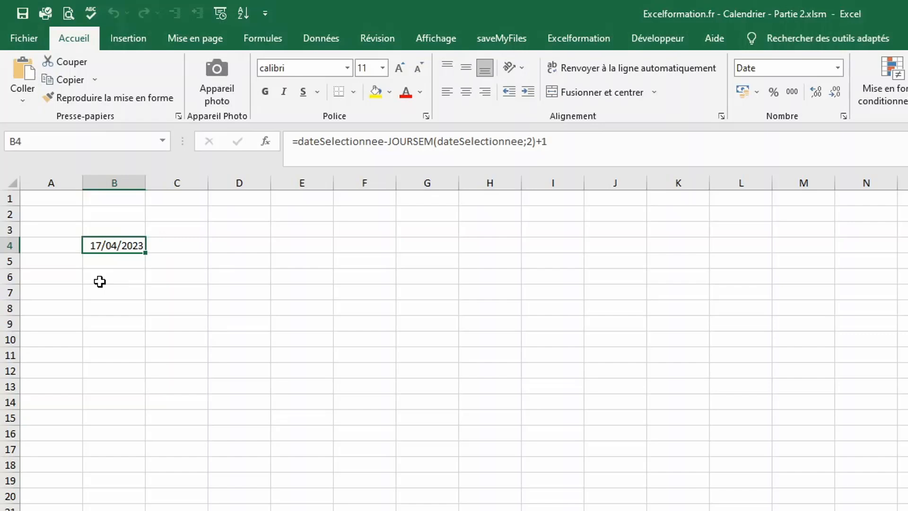
Enter =B4+1 in cell C4 and fill the formula across to H4 for the remaining days of the week
left_click(161, 250)
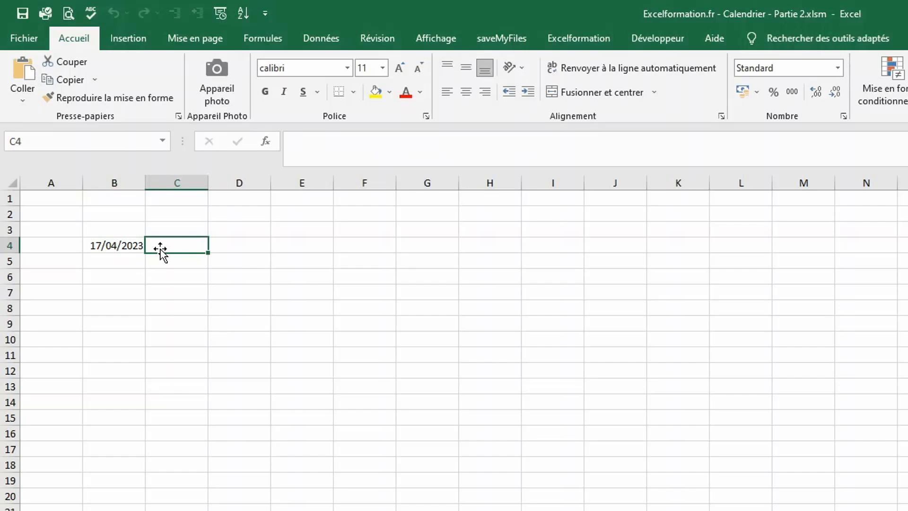
type("=")
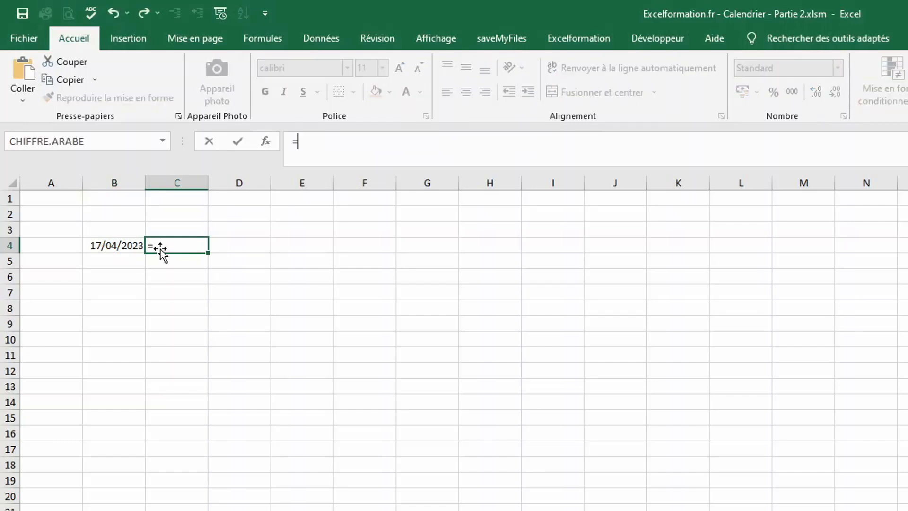
key("Left")
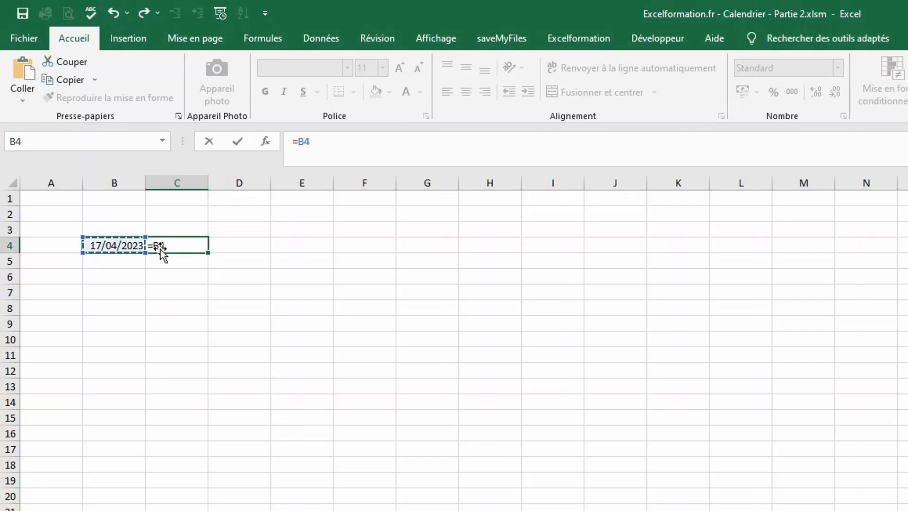
type("+1")
key("Return")
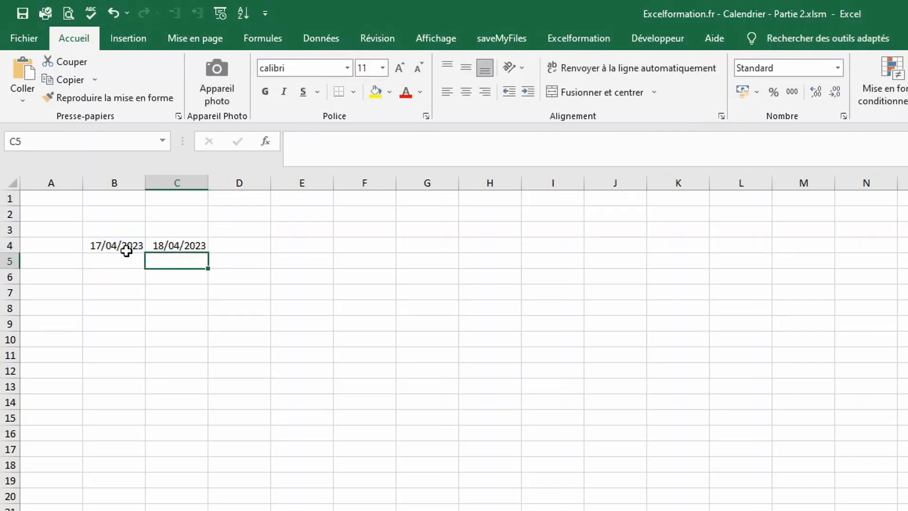
left_click(173, 245)
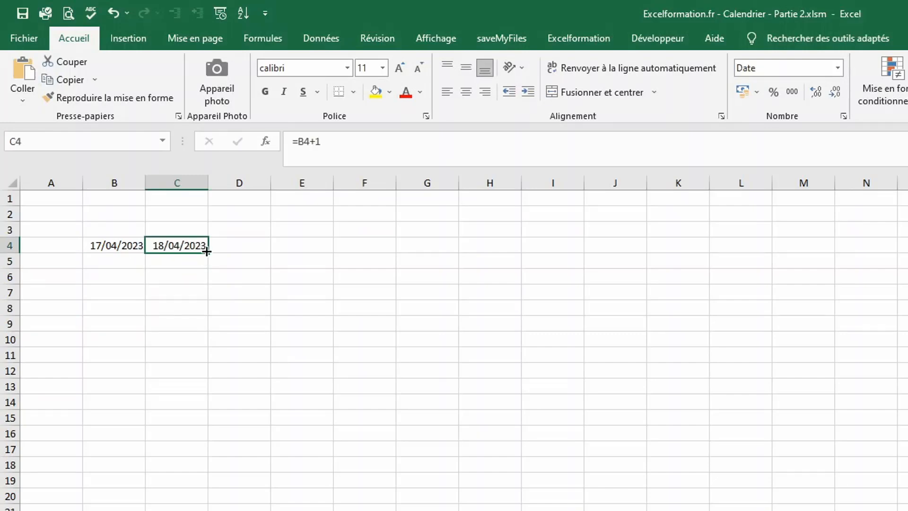
left_click_drag(209, 254, 503, 247)
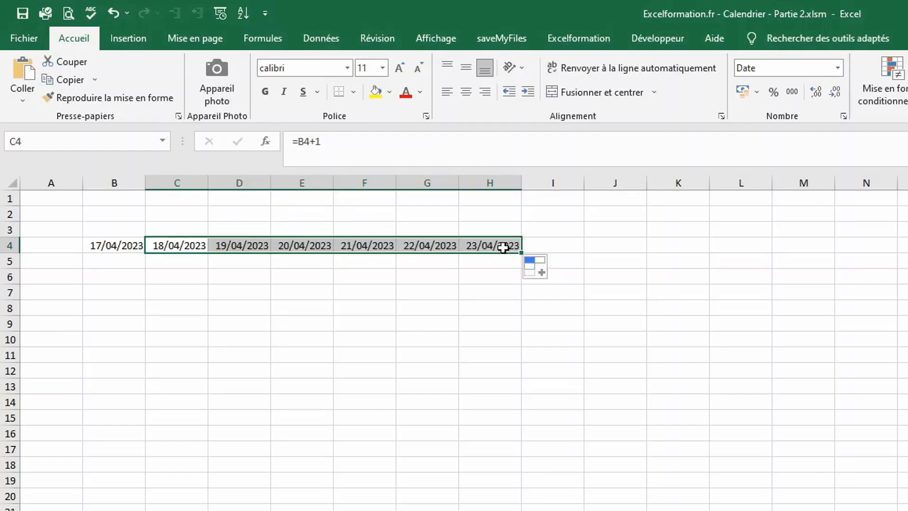
left_click(125, 244)
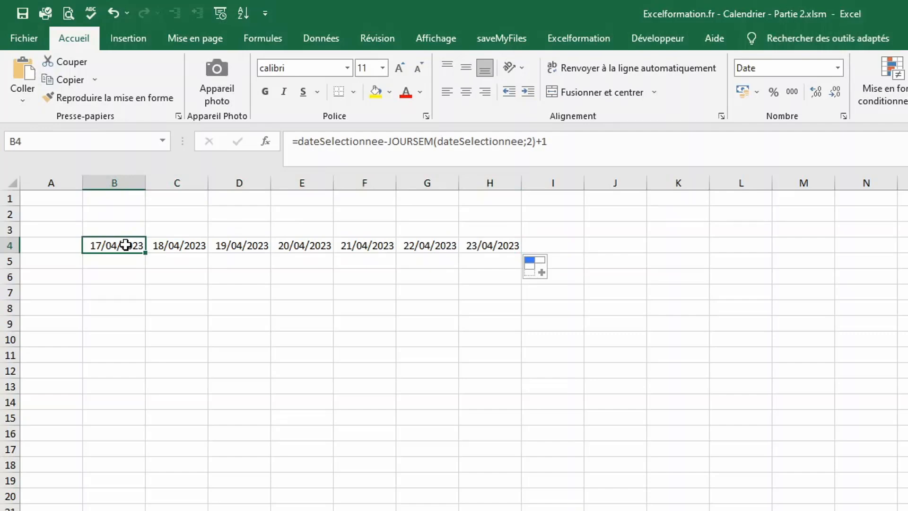
left_click(479, 246)
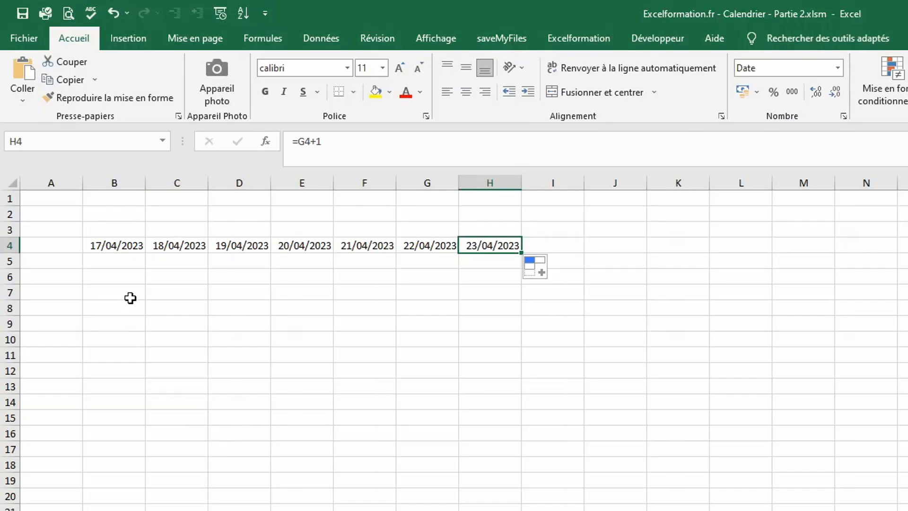
Apply the custom number format jjjj jj/mm to the week dates in B4:H4
left_click_drag(126, 245, 482, 242)
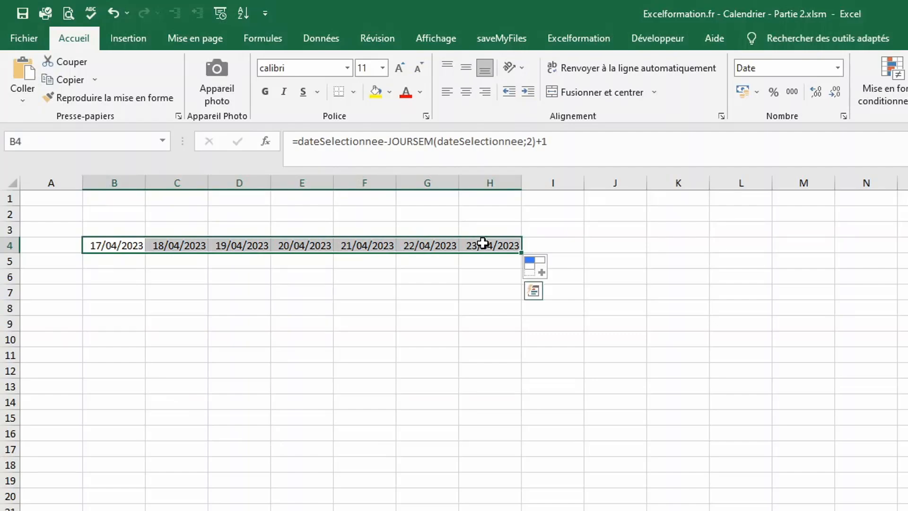
right_click(482, 243)
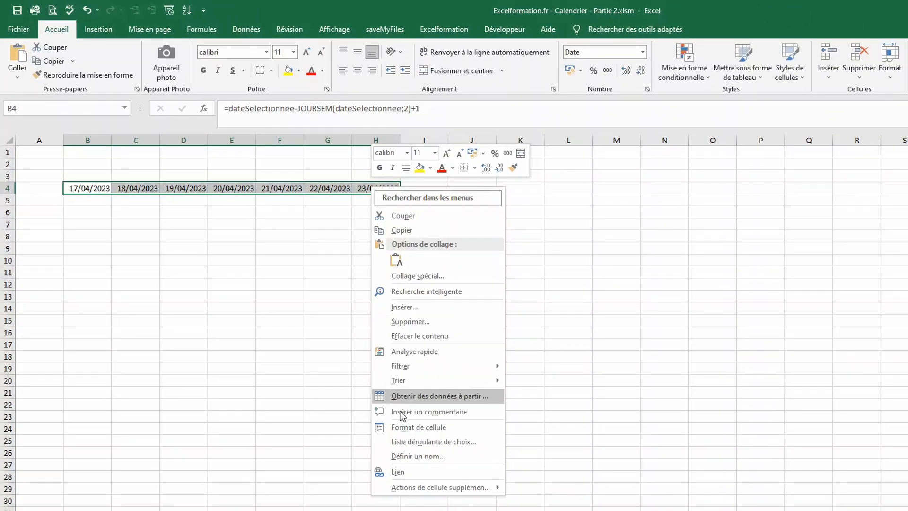
left_click(403, 425)
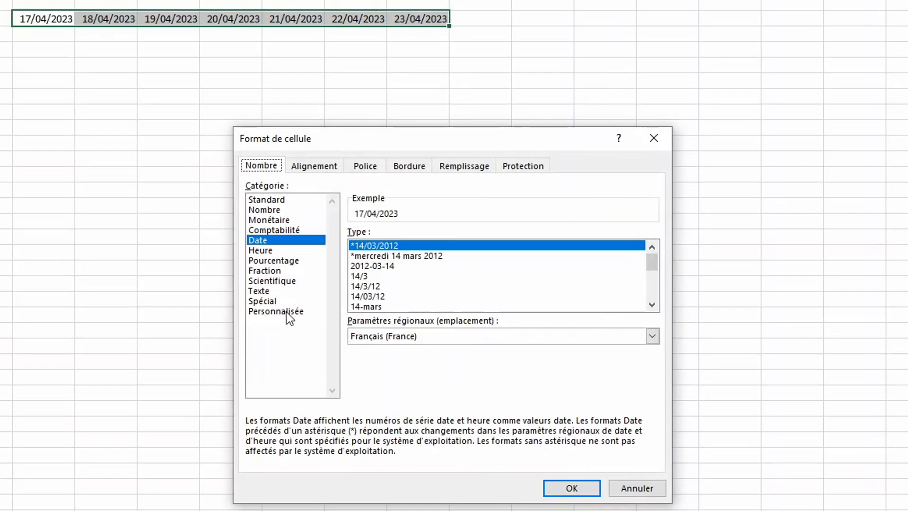
left_click(274, 413)
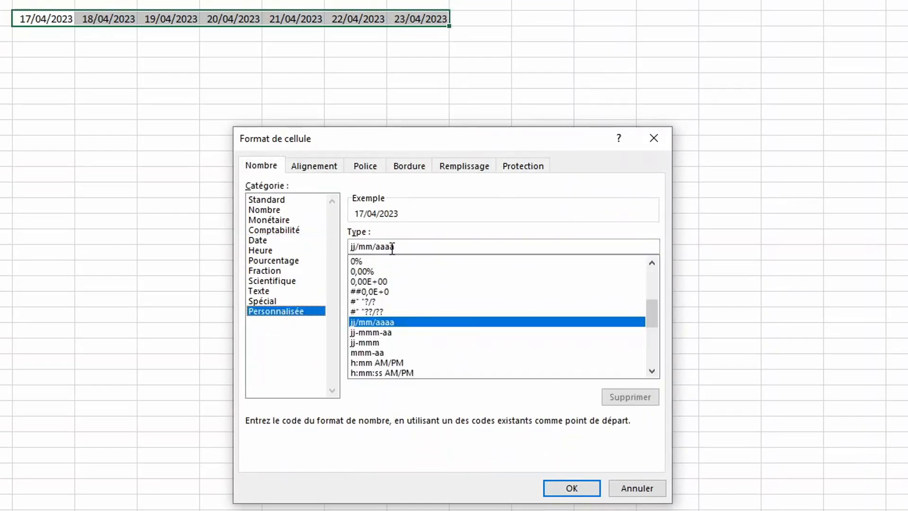
left_click_drag(409, 247, 352, 247)
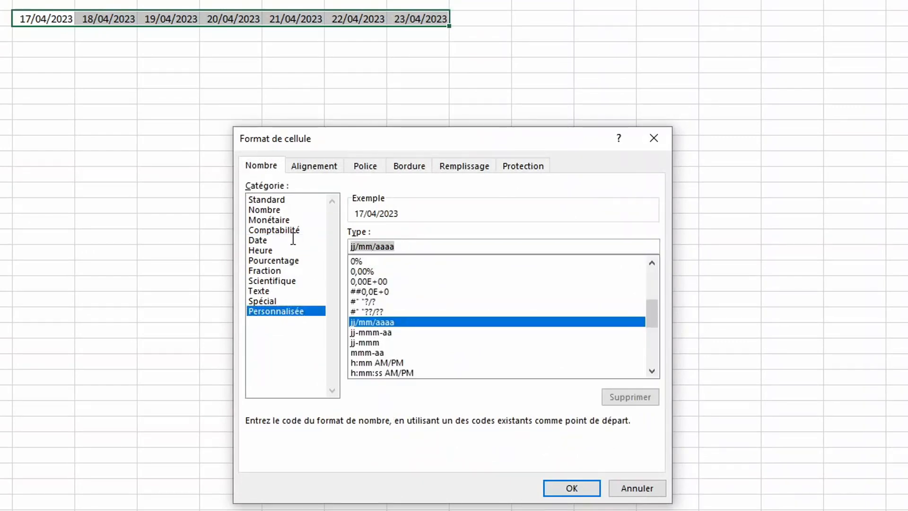
type("jjjj")
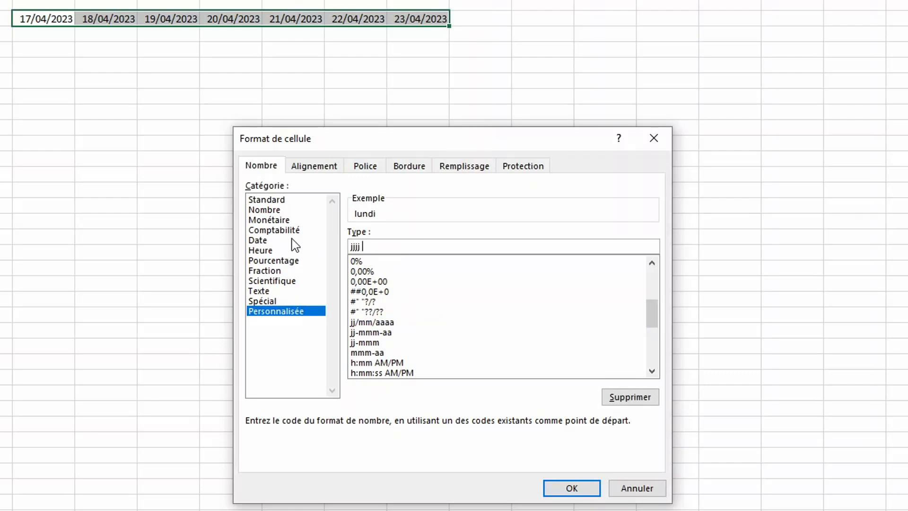
type(" jj/mm")
left_click(571, 487)
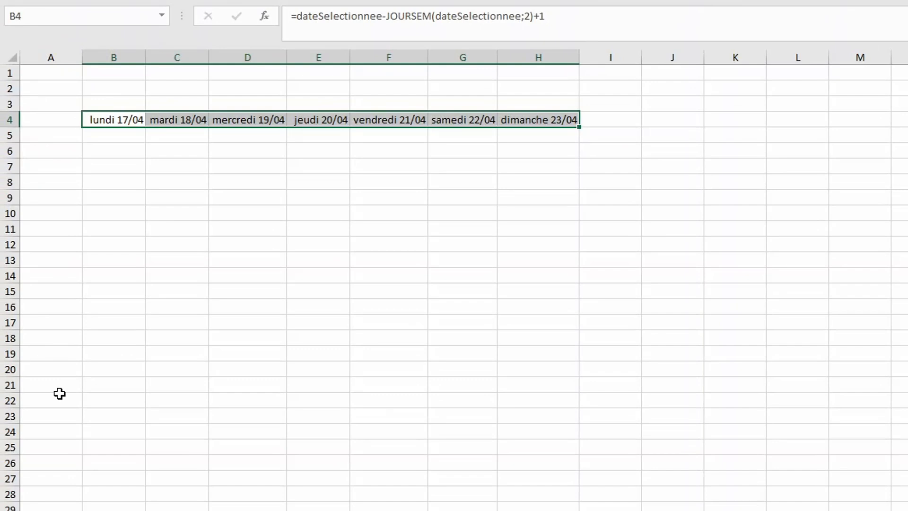
Enter 07:00 in A5 and 07:30 in A6, and extend the half-hour series down to 21:00 in A33
left_click(52, 133)
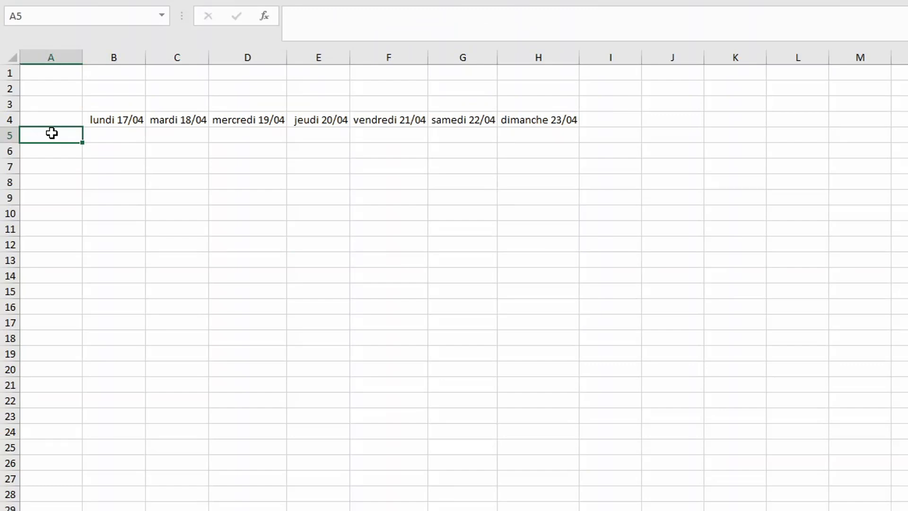
type("07:00")
key("Return")
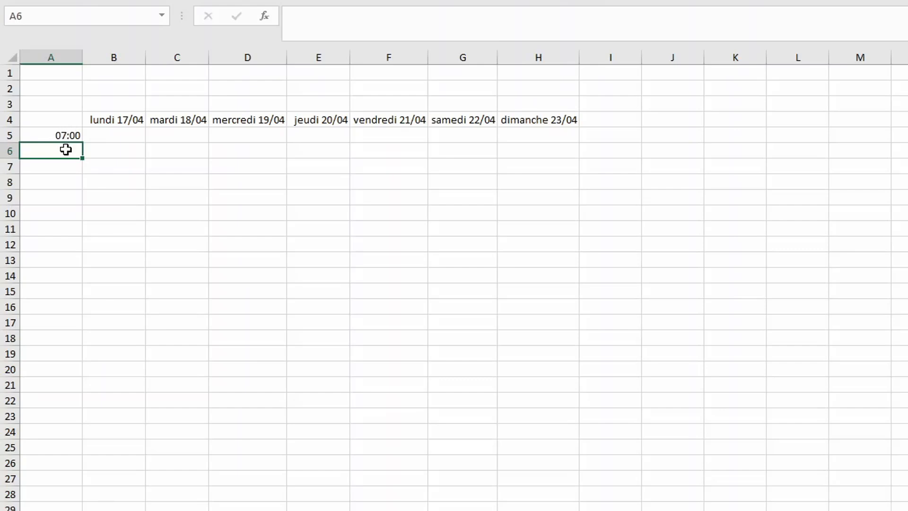
type("7:30")
key("Return")
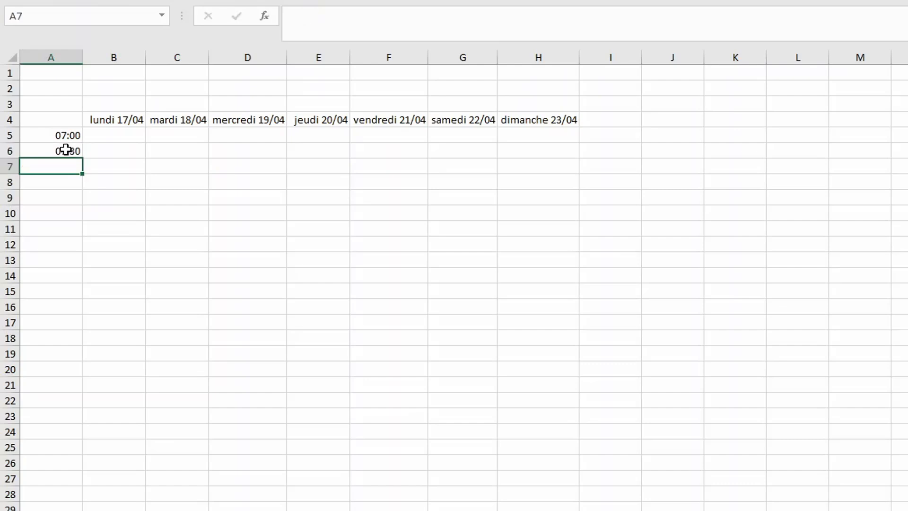
left_click_drag(72, 136, 71, 150)
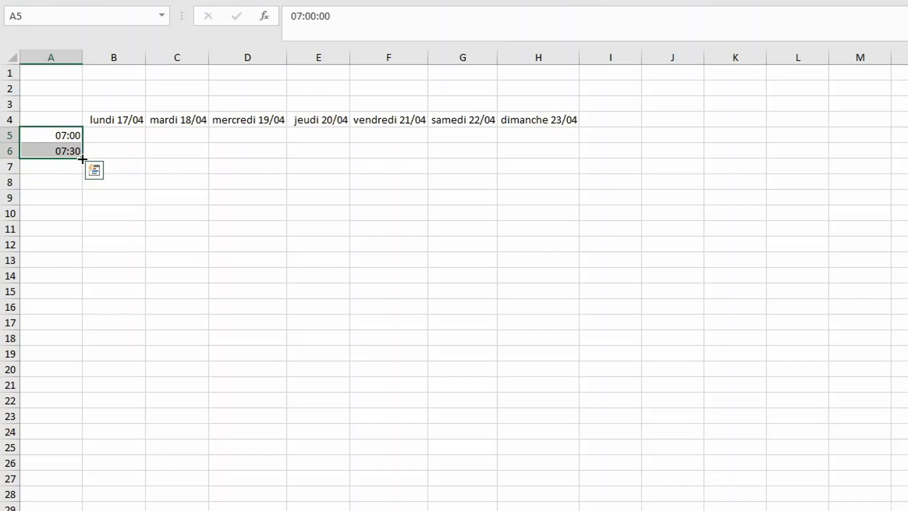
left_click_drag(82, 162, 63, 461)
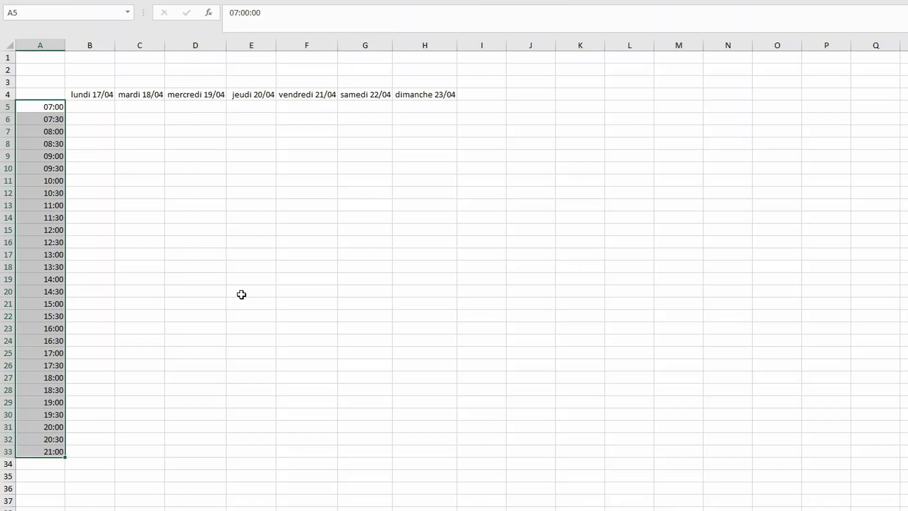
Widen columns B to H to one equal, larger width and increase the height of rows 4 to 33 uniformly
left_click_drag(101, 51, 410, 53)
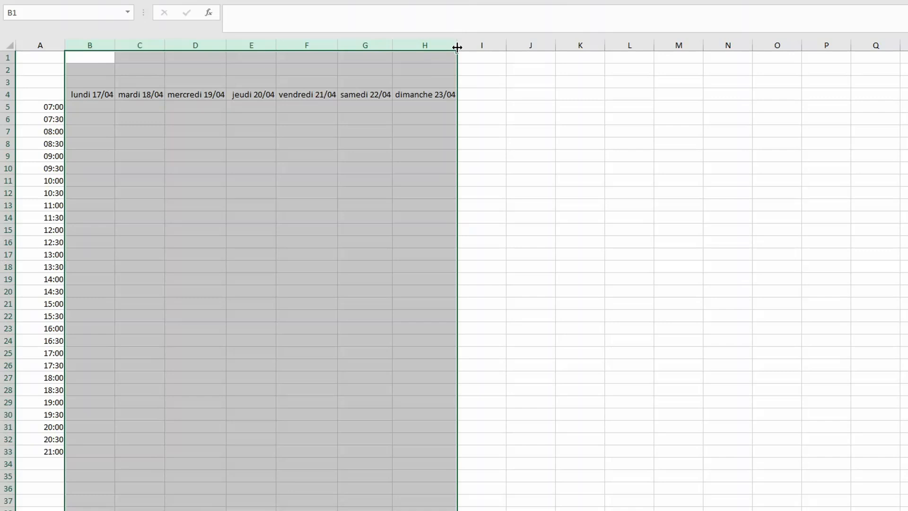
left_click_drag(457, 47, 478, 46)
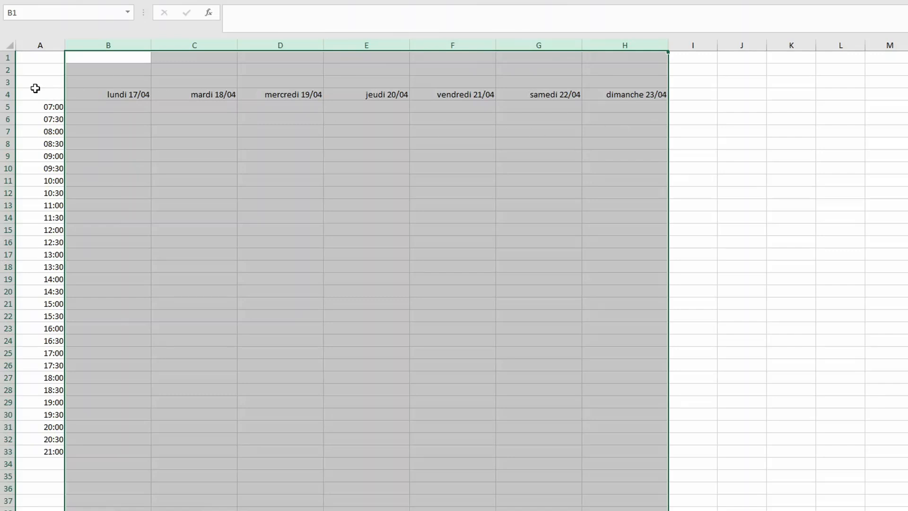
left_click_drag(5, 94, 12, 454)
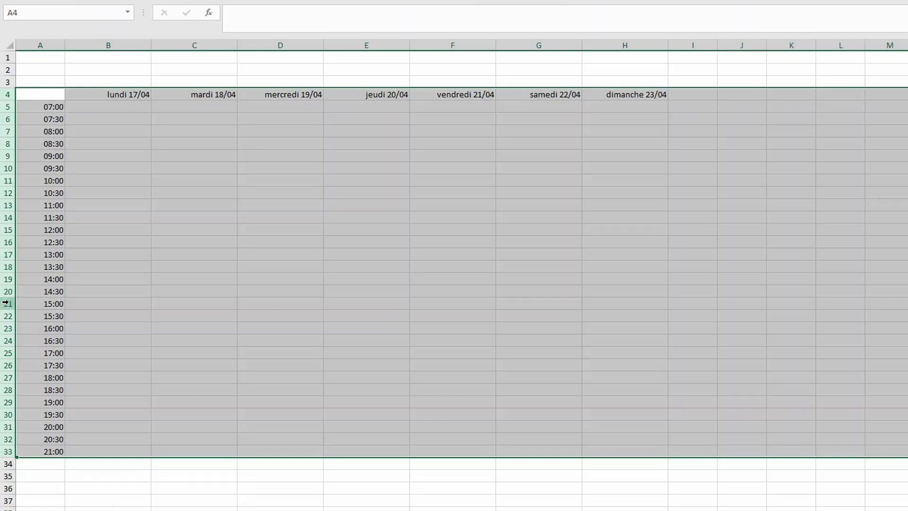
left_click_drag(9, 299, 11, 302)
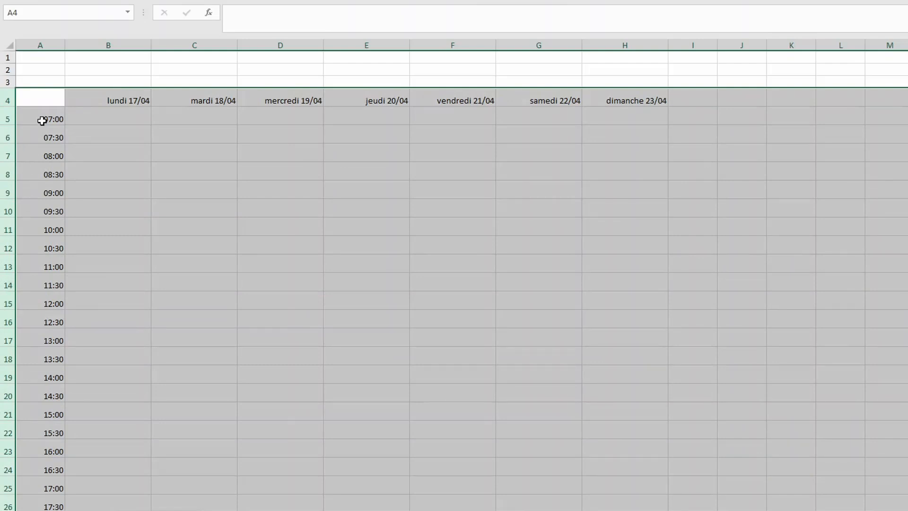
Center the contents of the schedule range A4:H33 both vertically and horizontally
left_click_drag(45, 100, 657, 481)
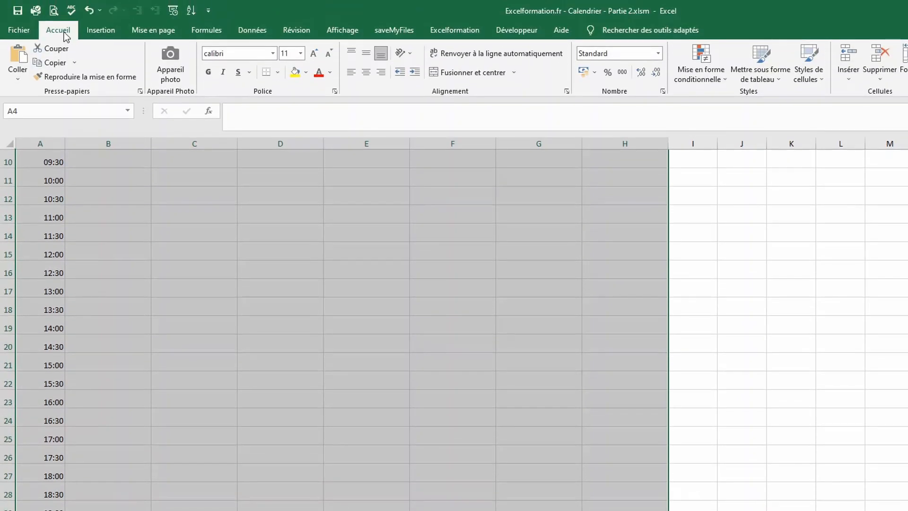
left_click(369, 55)
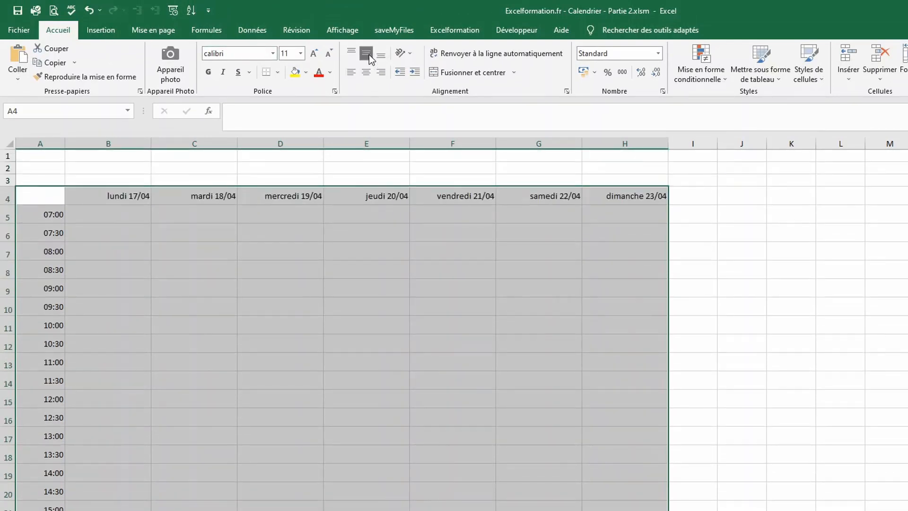
left_click(366, 72)
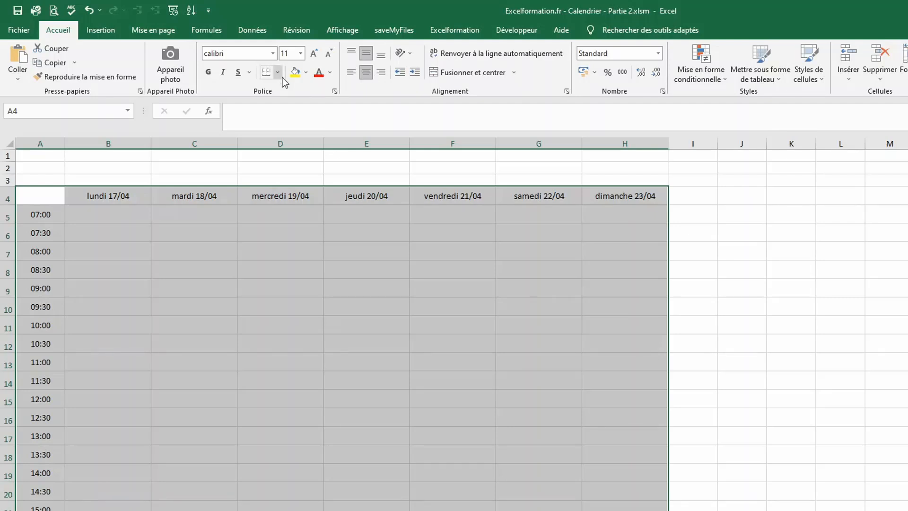
Add light blue outline and inside borders to all cells of the schedule range A4:H33
right_click(262, 213)
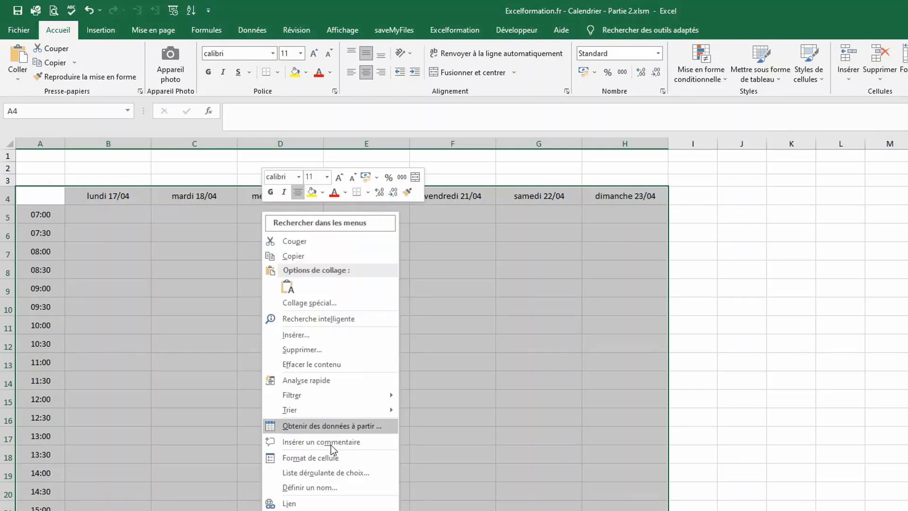
left_click(330, 456)
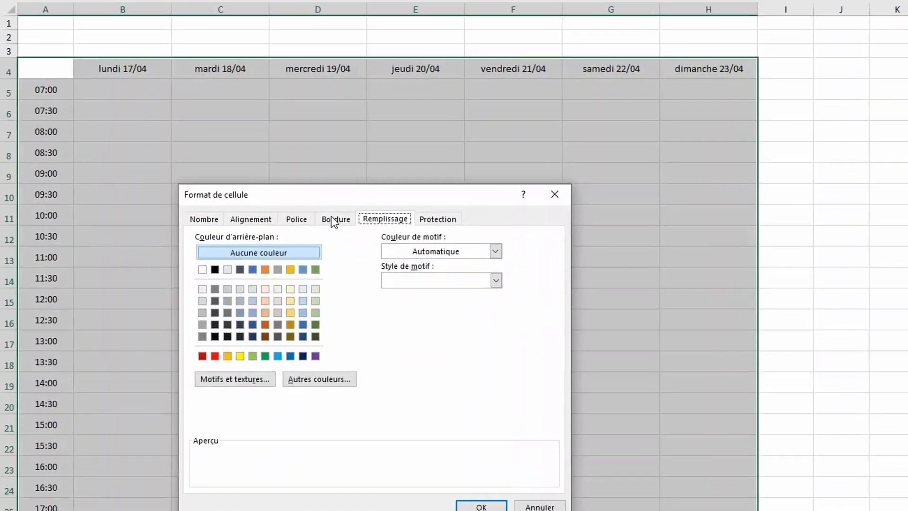
left_click(296, 328)
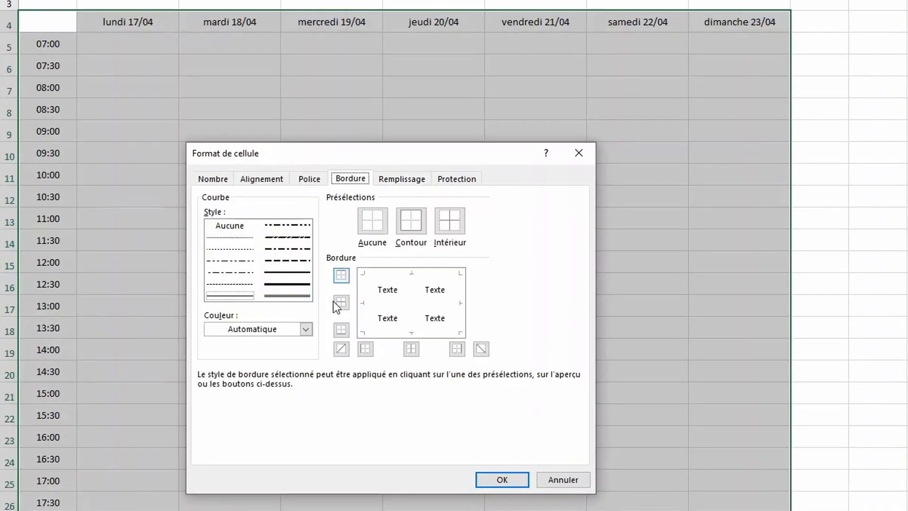
left_click(310, 333)
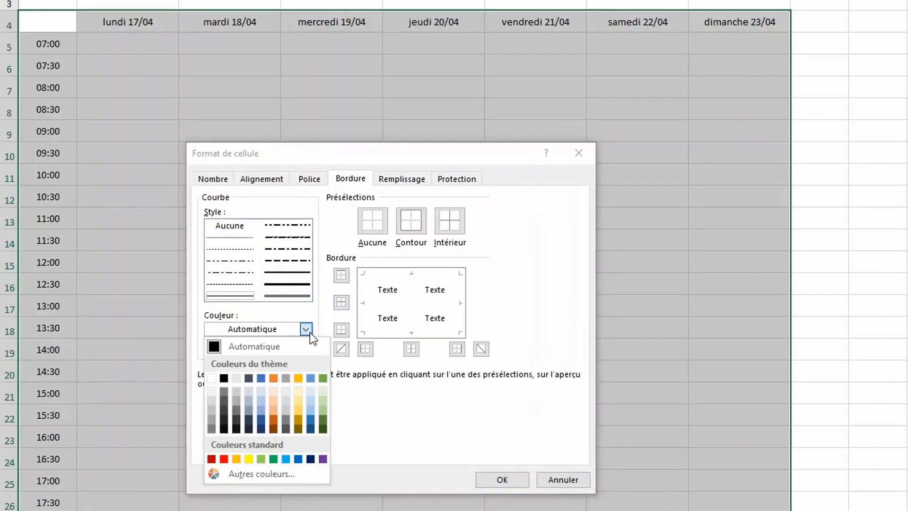
left_click(309, 392)
left_click(410, 229)
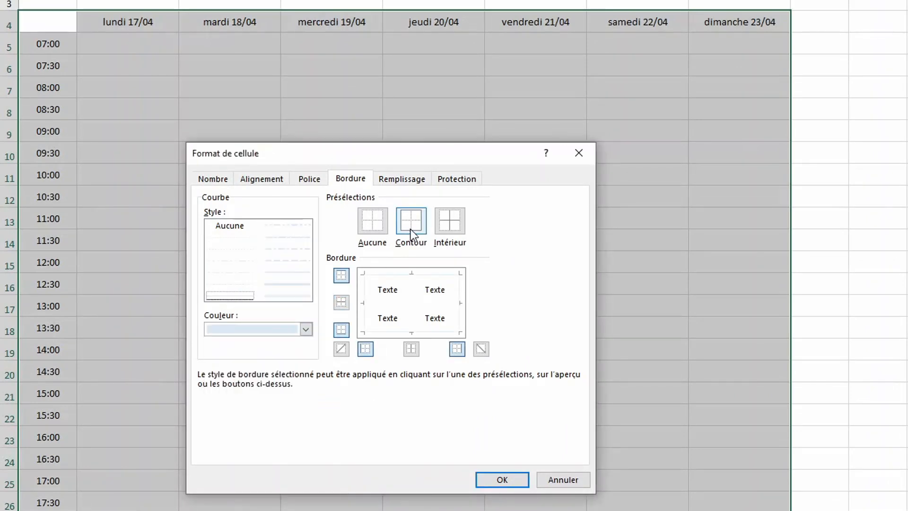
left_click(462, 217)
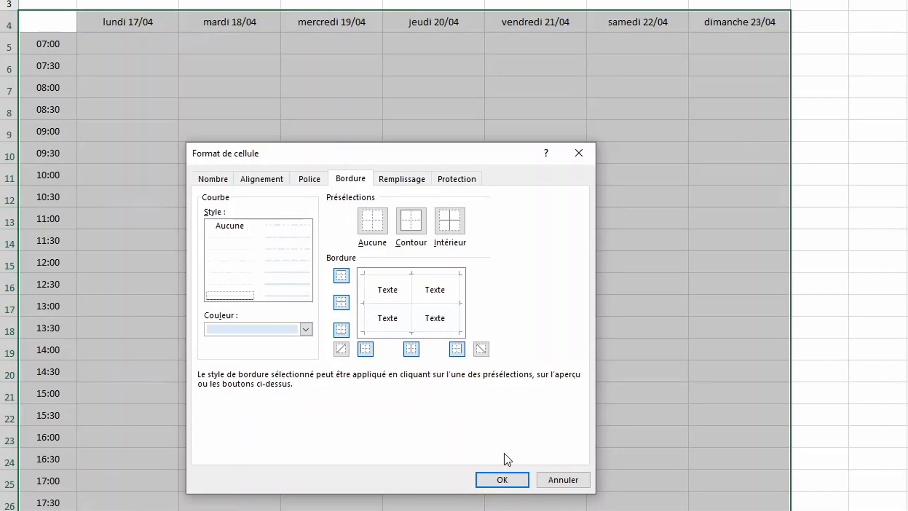
left_click(491, 479)
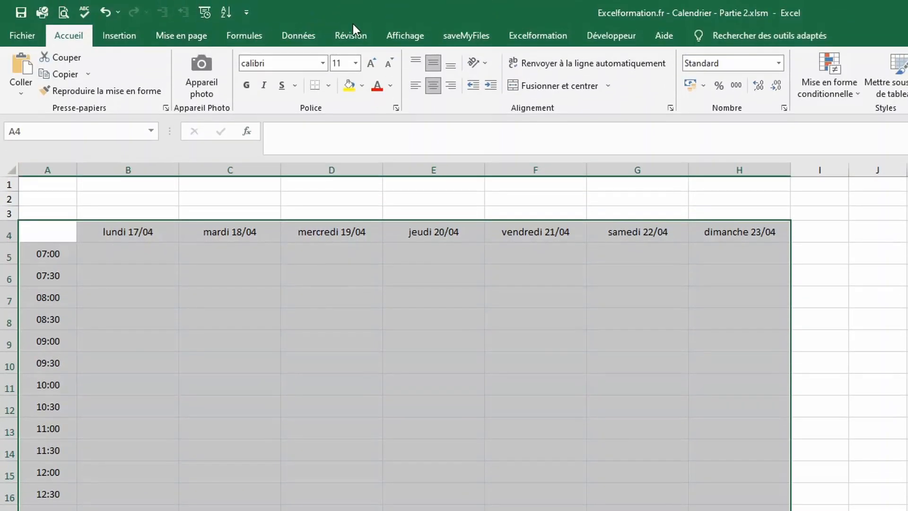
Hide the gridlines on the weekly view sheet
left_click(400, 39)
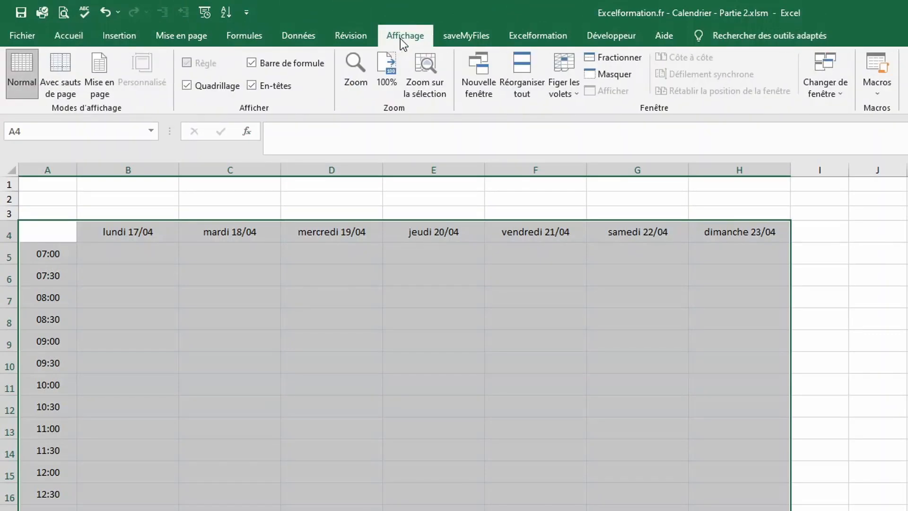
left_click(222, 89)
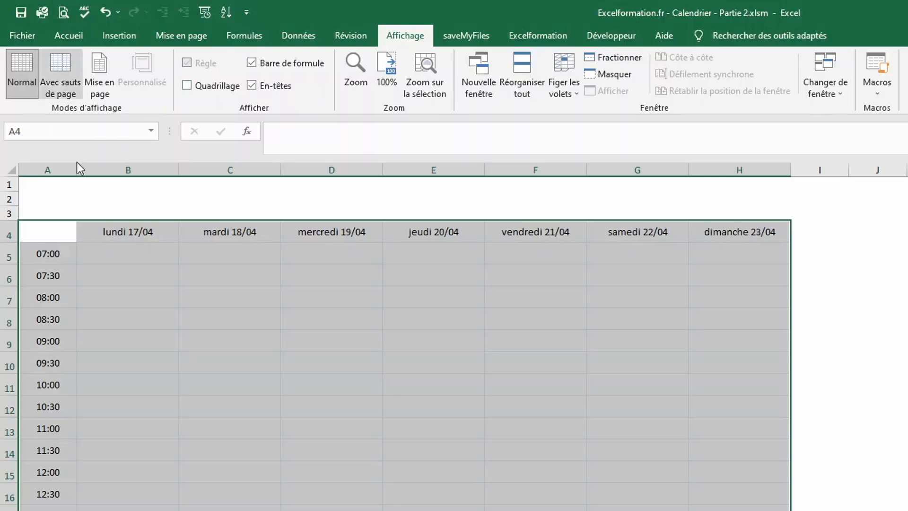
Give the header row A4:H4 and the time slots A5:A33 a blue theme fill with white text
left_click_drag(56, 232, 698, 228)
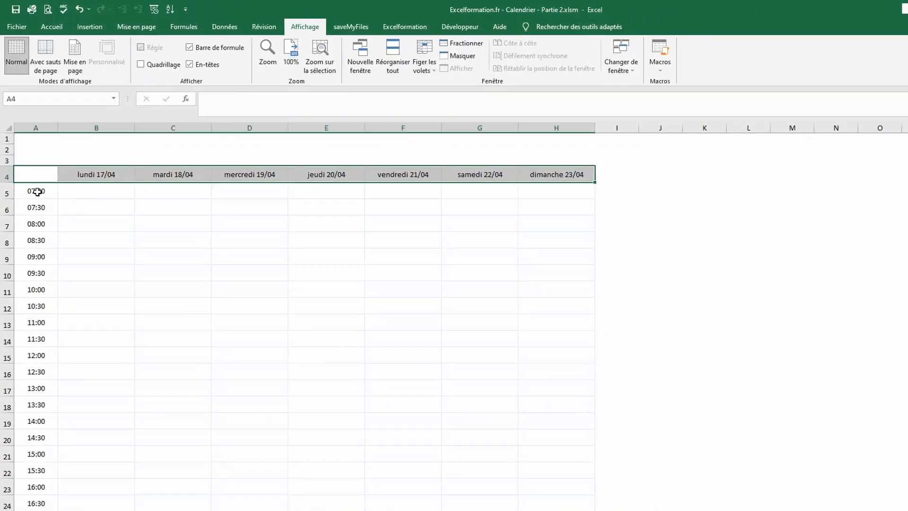
left_click_drag(49, 252, 30, 457)
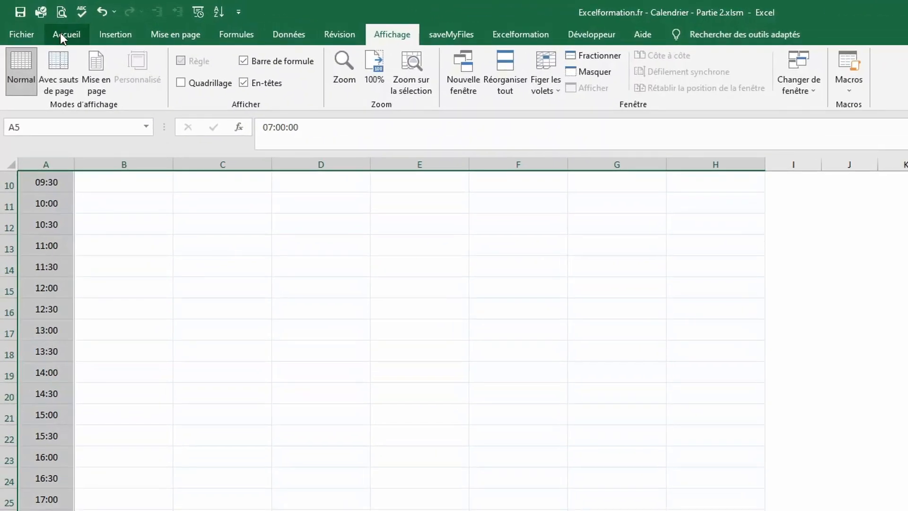
left_click(61, 33)
left_click(351, 83)
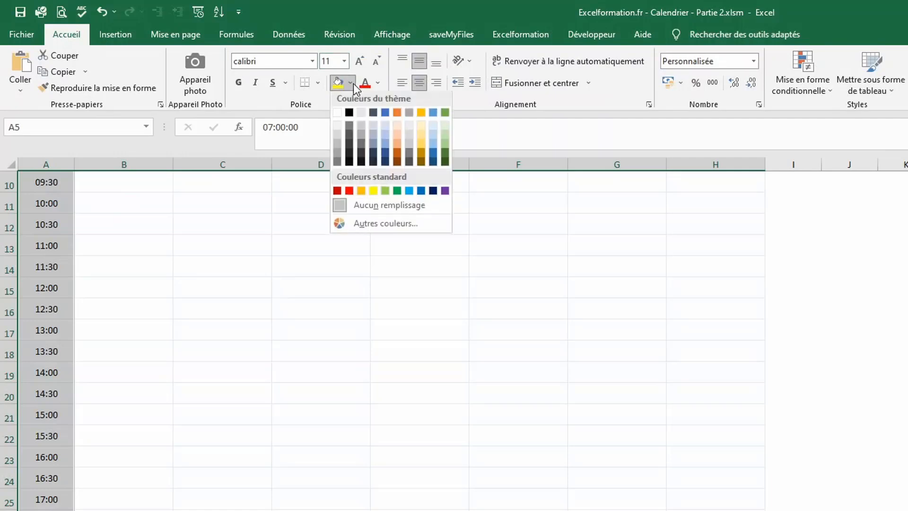
left_click(435, 116)
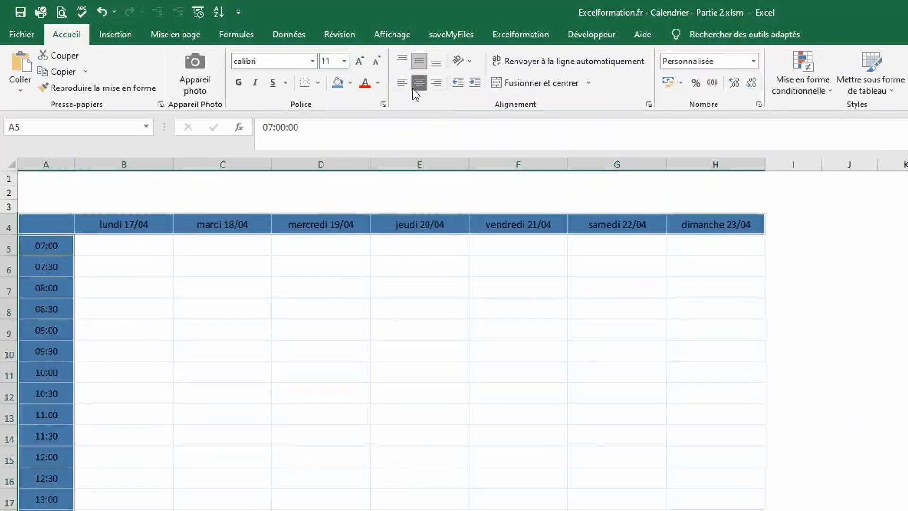
left_click(379, 83)
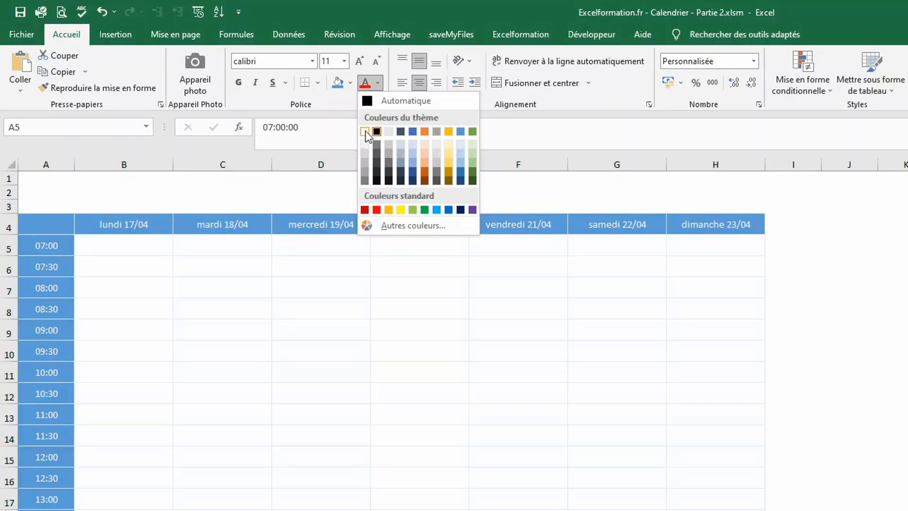
left_click(365, 132)
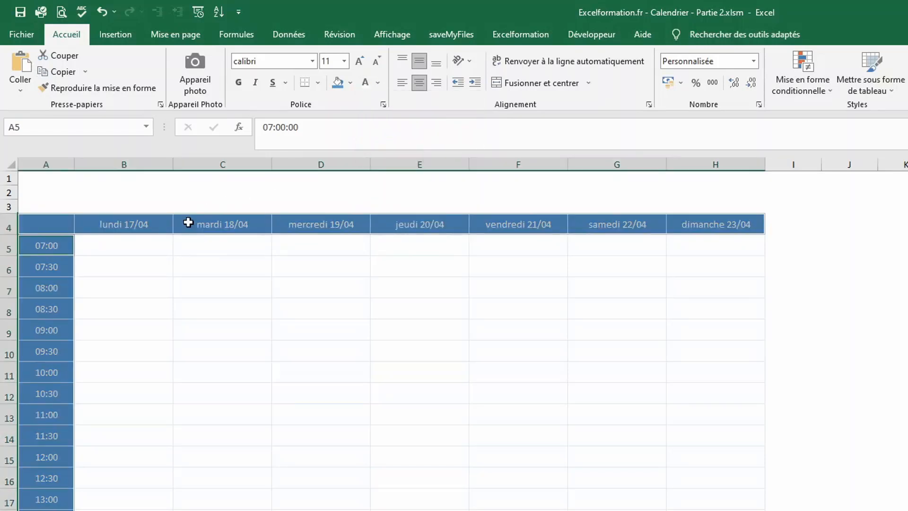
left_click(171, 252)
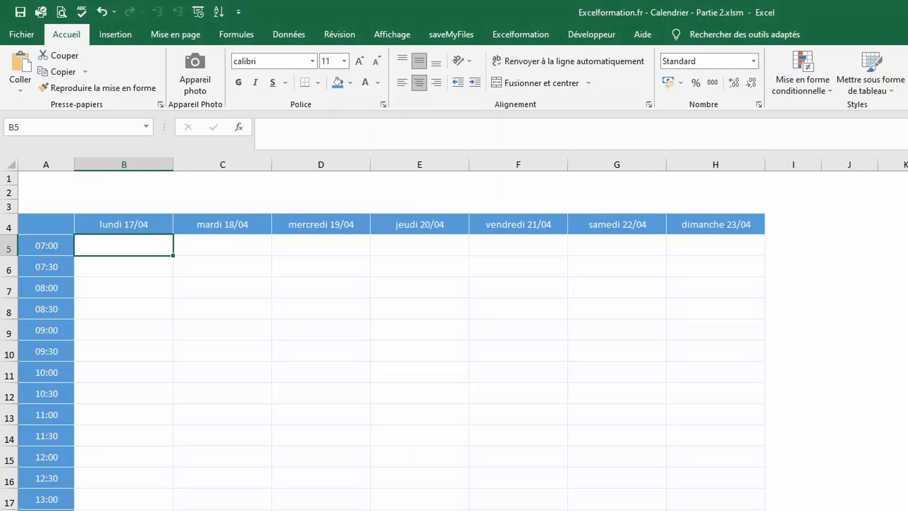
On the sheet holding the month and year parameters, enter the label "Semaine" in D7
key("ctrl+Page_Down")
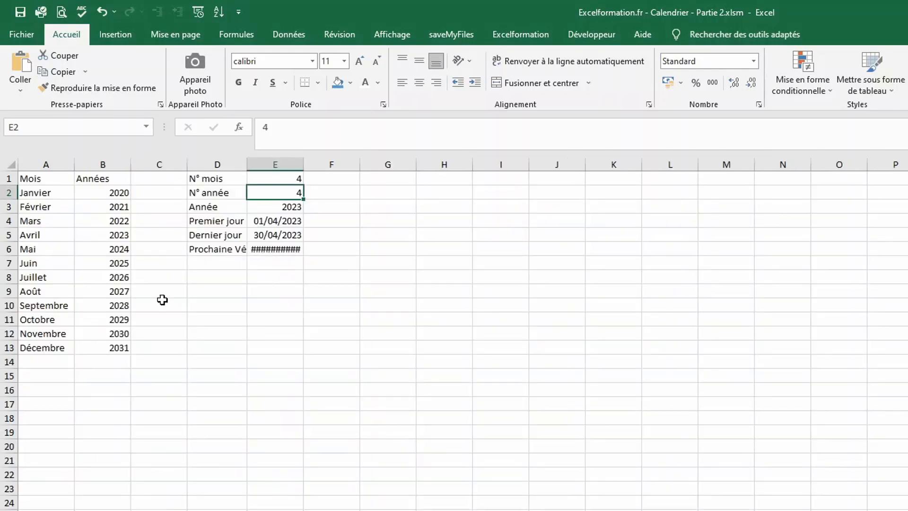
left_click(210, 265)
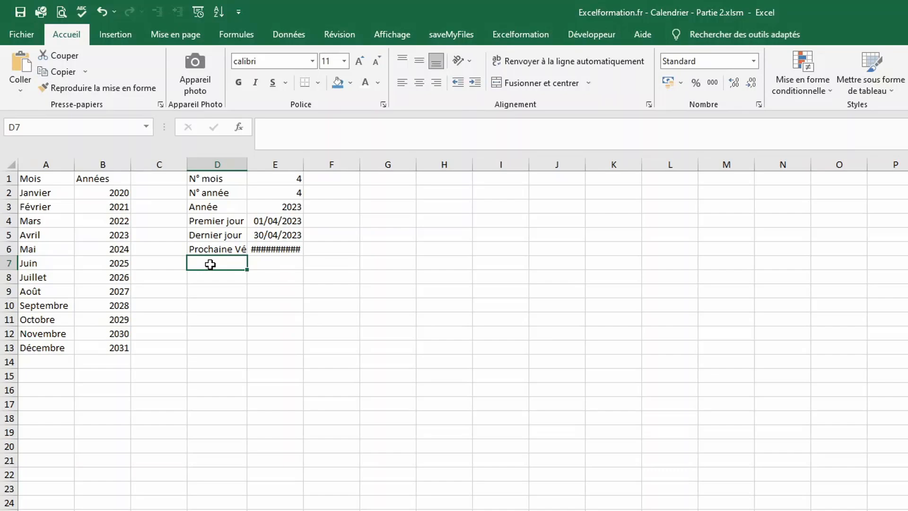
type("Semaine")
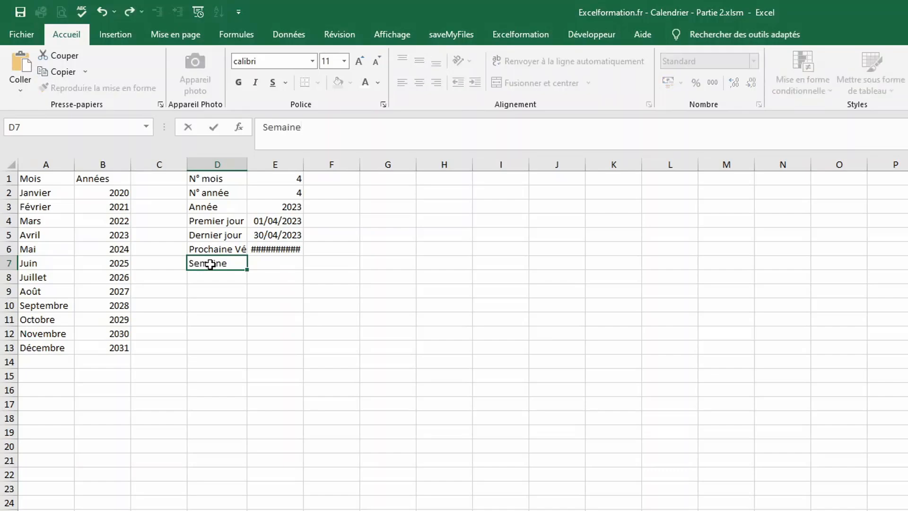
Enter =NO.SEMAINE.ISO(dateSelectionnee) in E7 to compute the ISO week number of the selected date
left_click(269, 265)
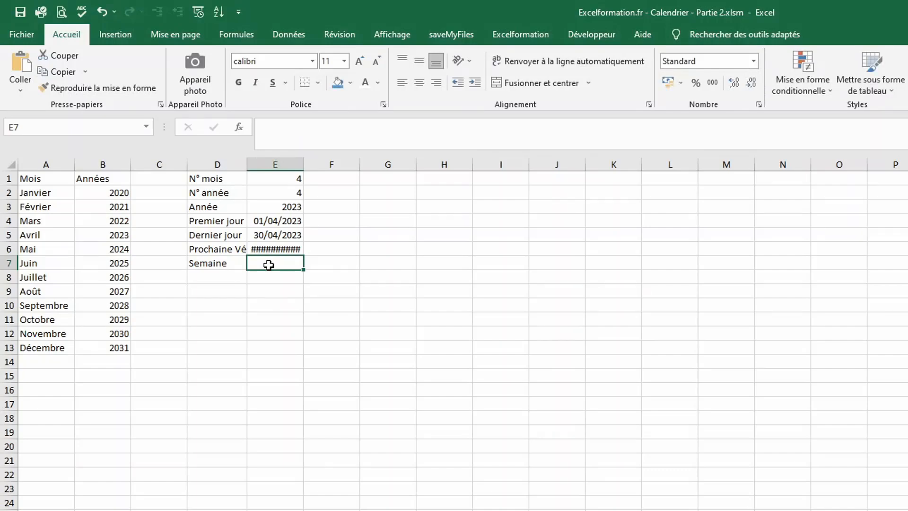
type("=no.")
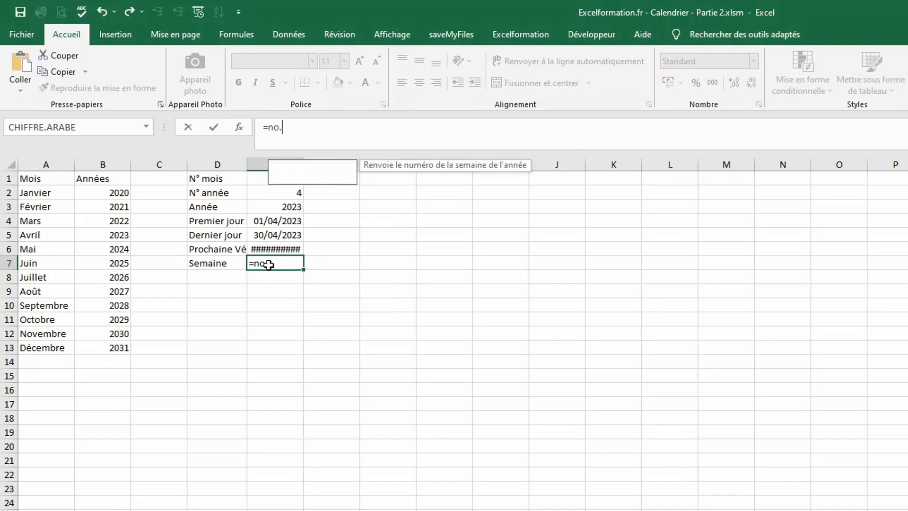
key("Down")
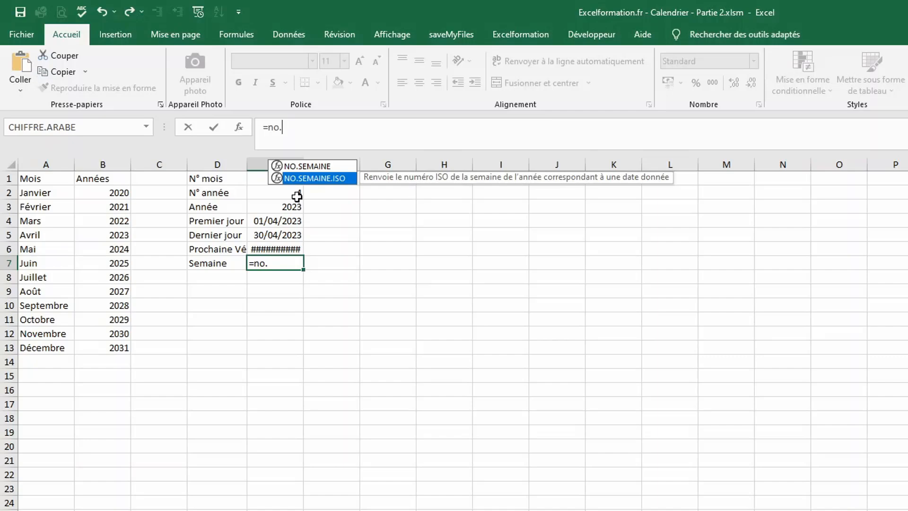
key("Tab")
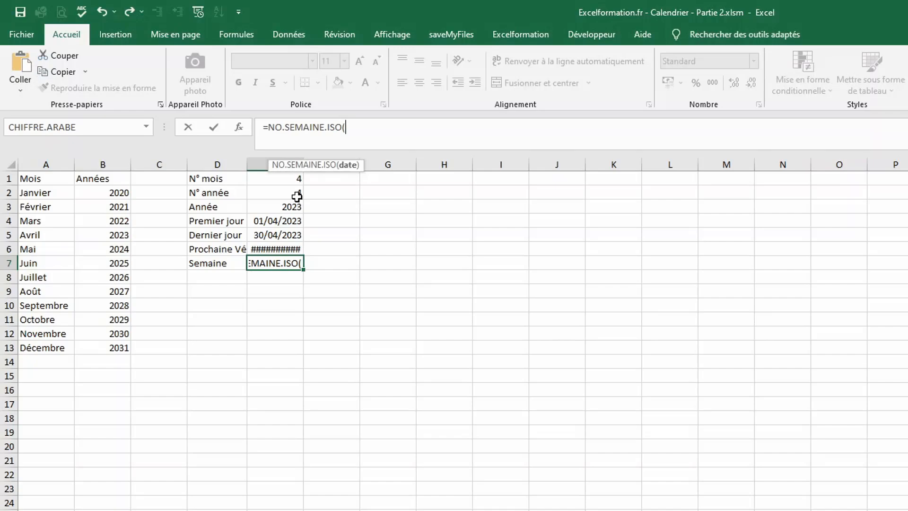
key("F3")
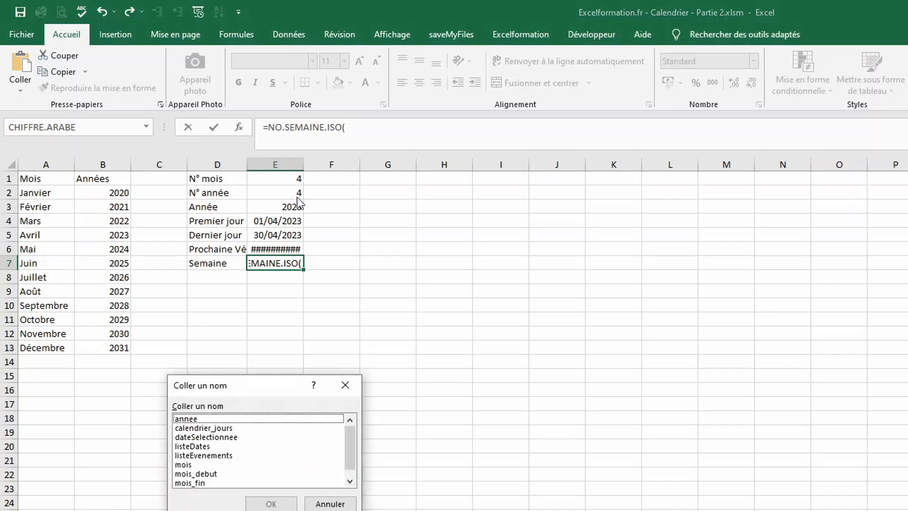
double_click(214, 437)
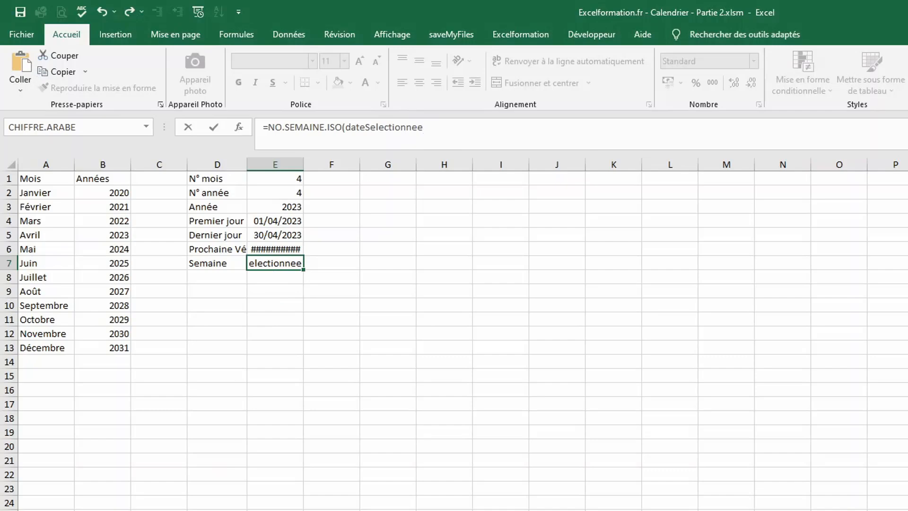
type(")")
key("Return")
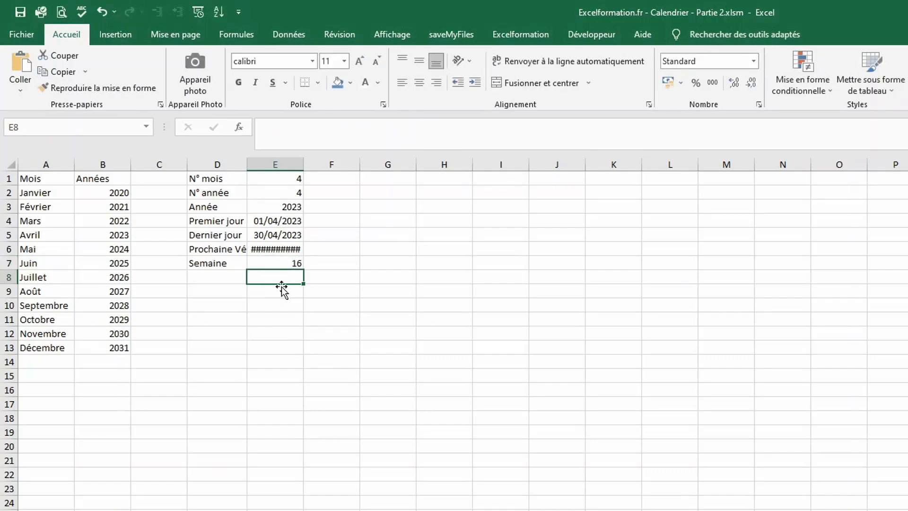
Define the name "semaine" for cell E7
left_click(270, 262)
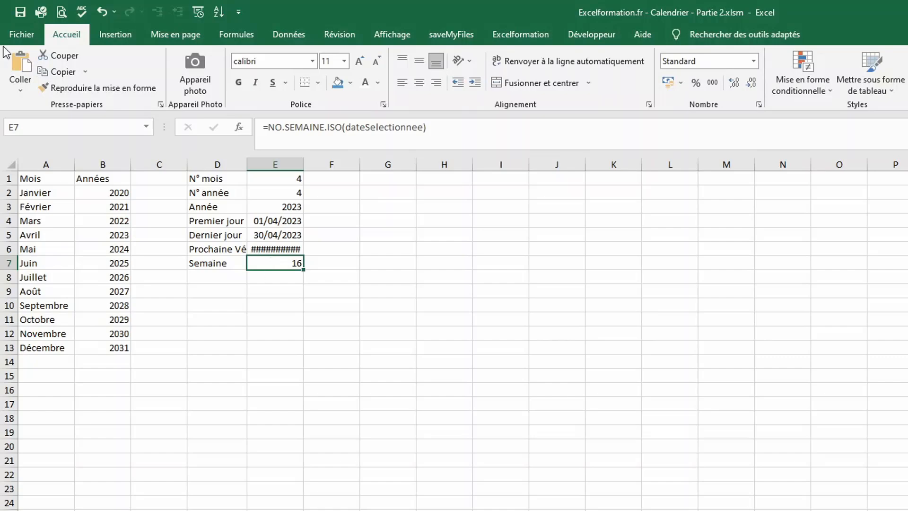
left_click(48, 126)
type("semaine")
Return to the weekly view sheet and enter the title formula ="Semaine N°"&semaine in B1
key("ctrl+Page_Up")
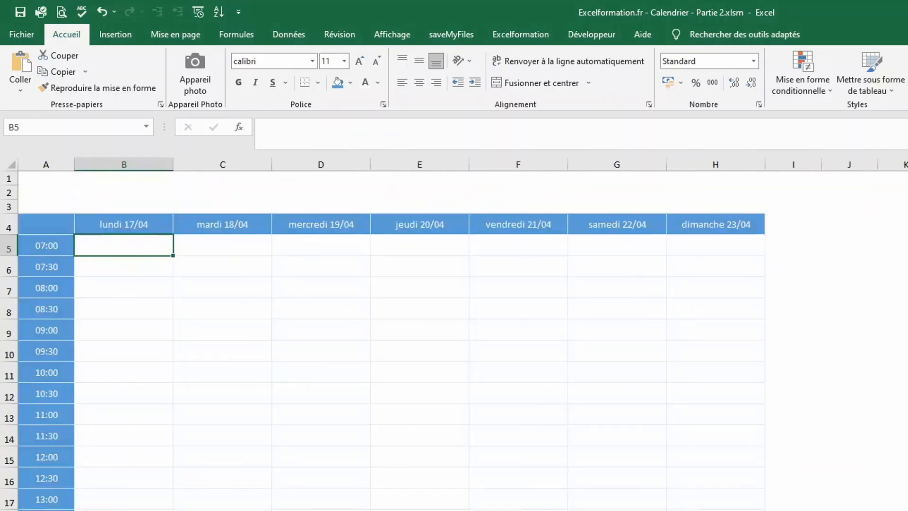
left_click(106, 179)
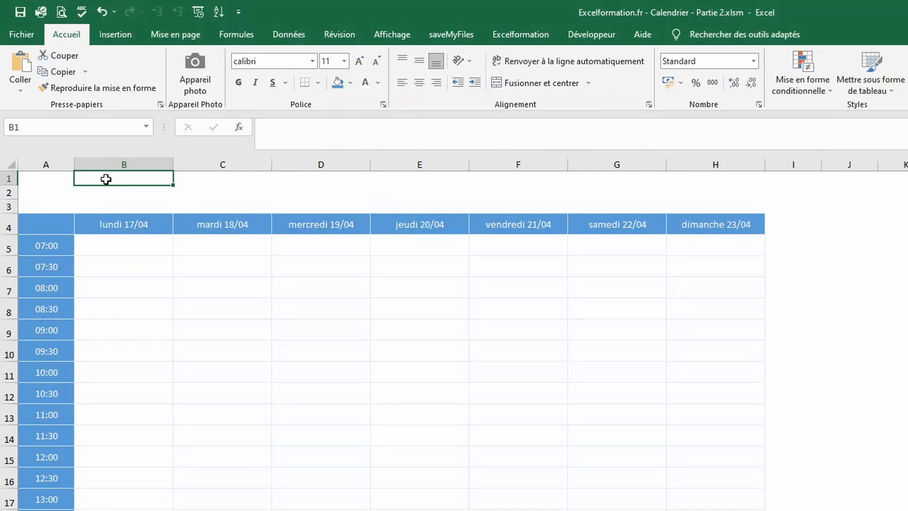
type("=")
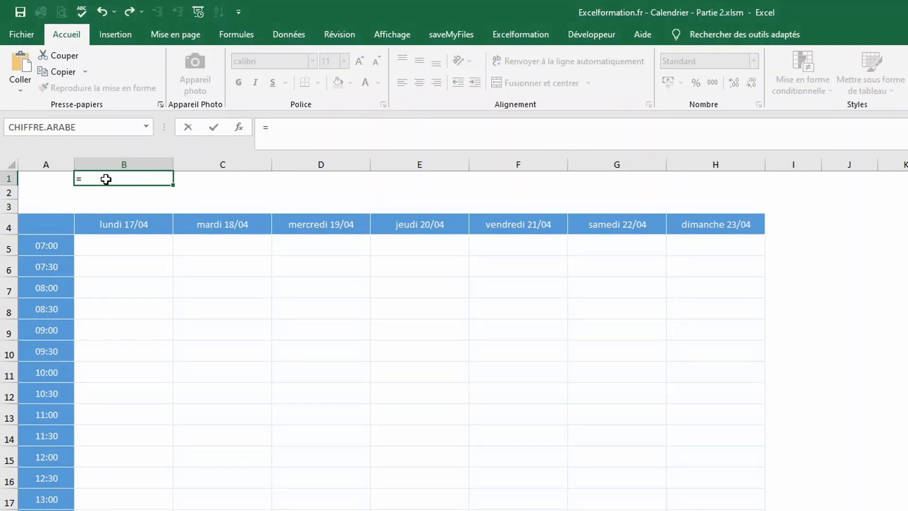
type("\"Semaine N°\"&")
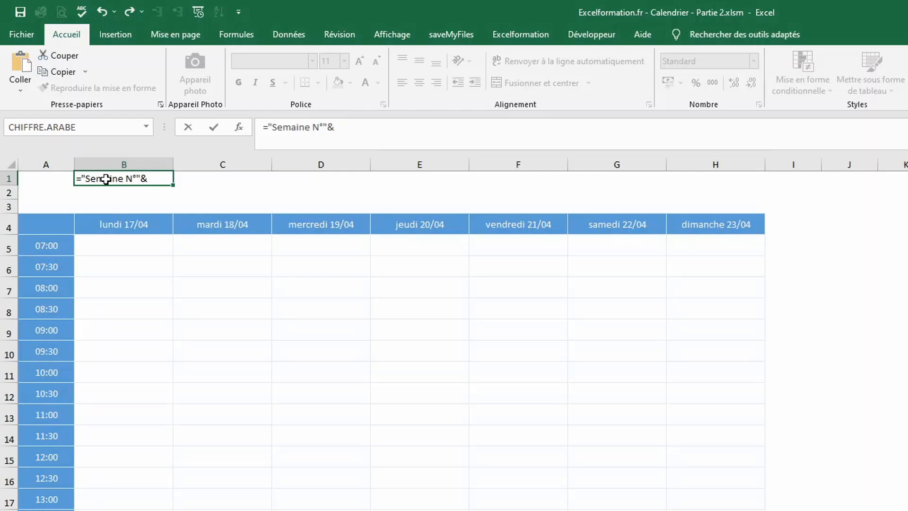
type("semaine")
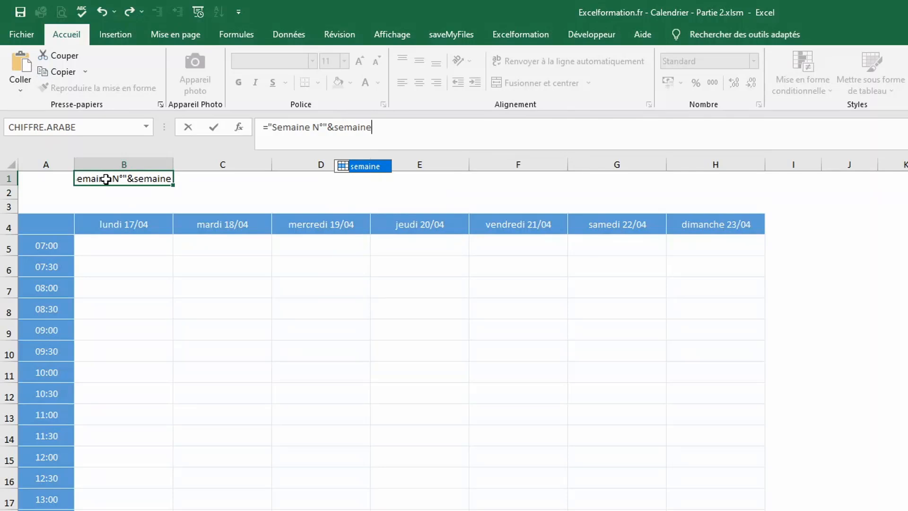
key("Return")
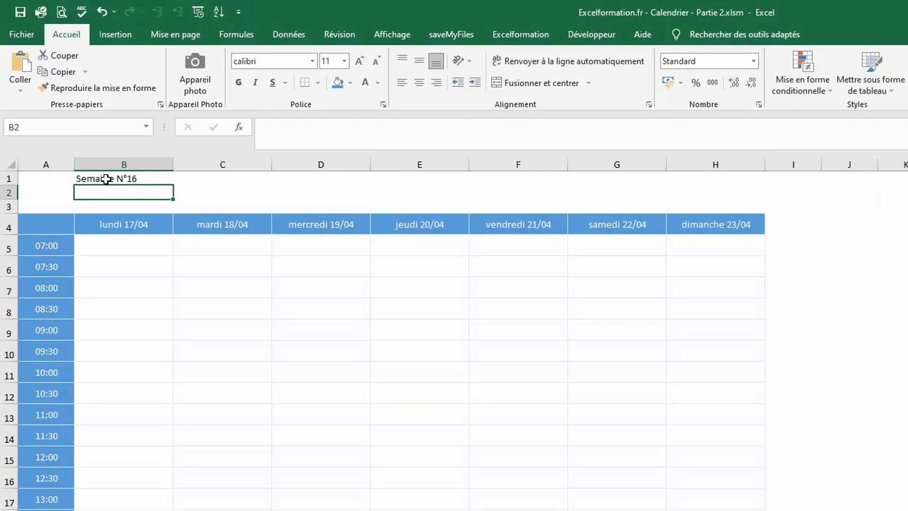
Increase the font size of the week title in B1 to 36
left_click(106, 178)
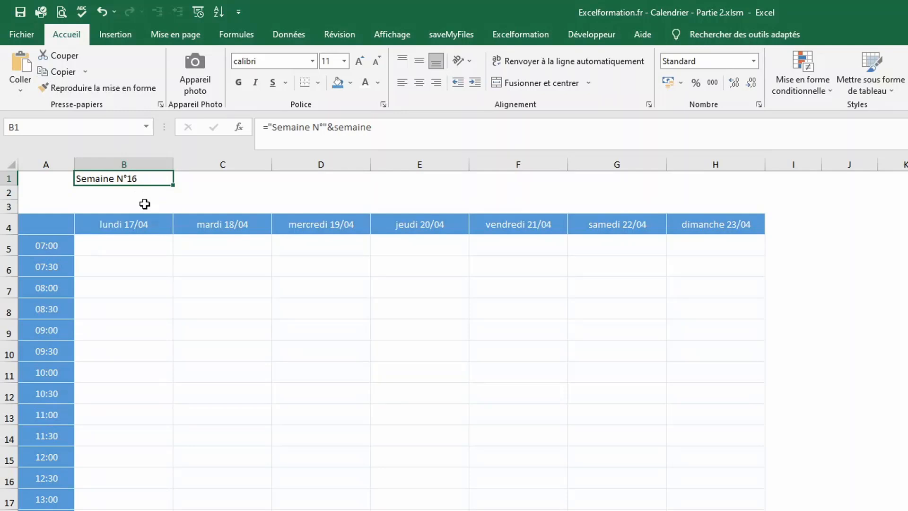
left_click(365, 63)
left_click(366, 62)
left_click(366, 62)
left_click(366, 63)
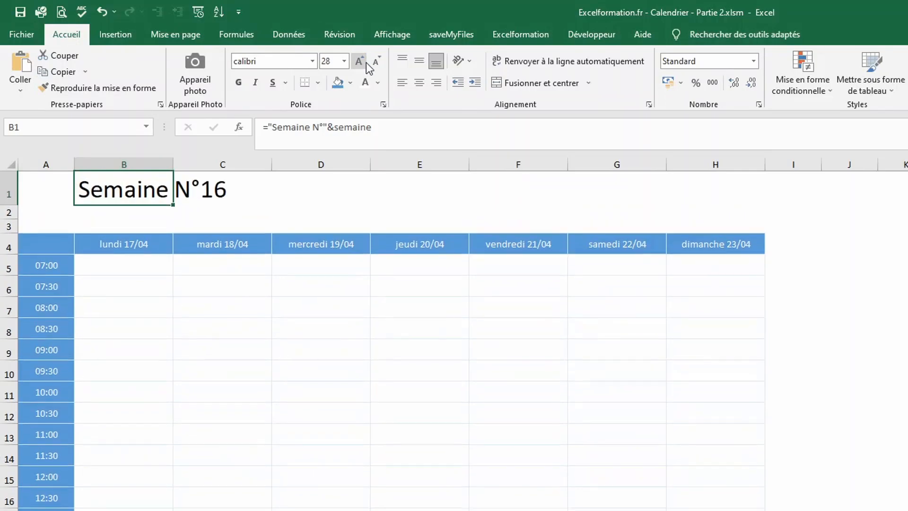
left_click(366, 62)
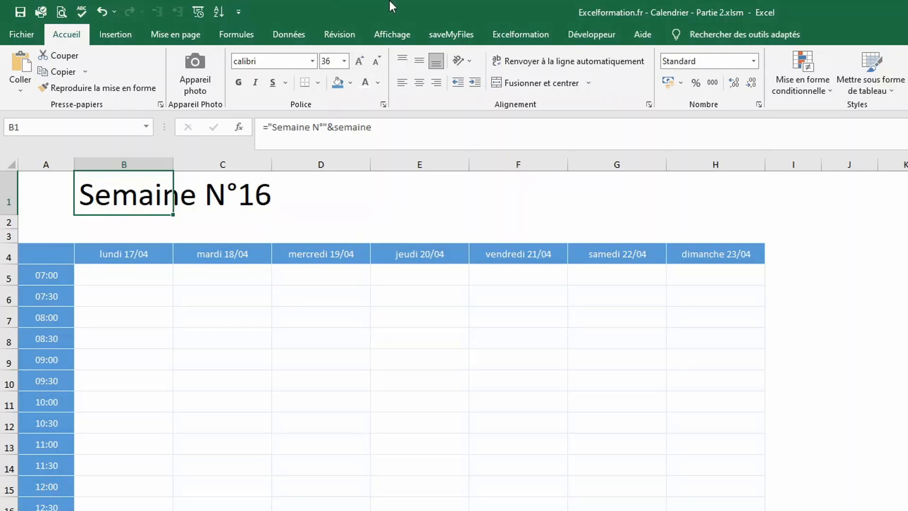
Insert a horizontal form-control scroll bar snapped to the cells B2 to H2, below the week title
left_click(460, 130)
left_click(579, 27)
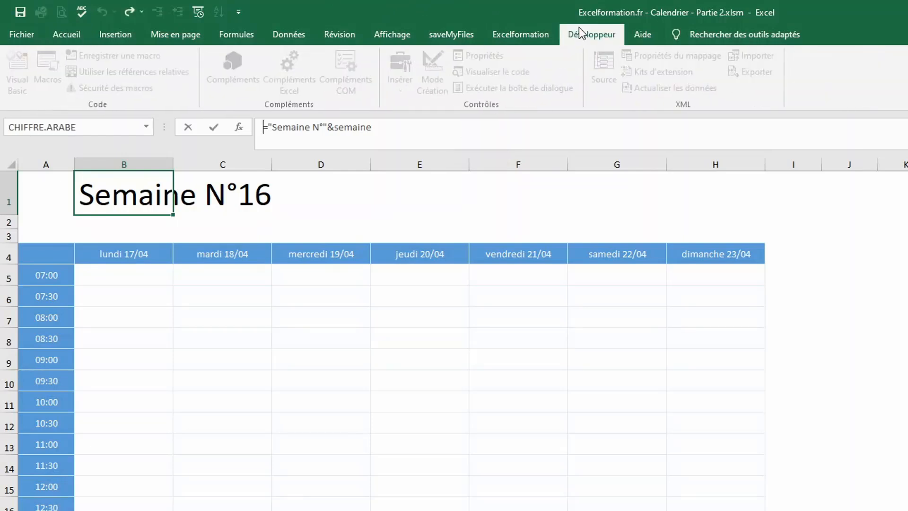
key("Return")
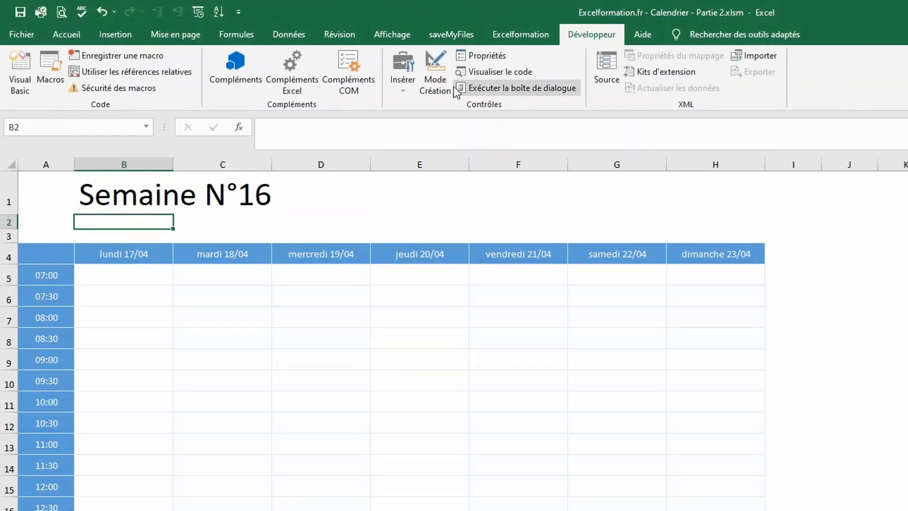
left_click(406, 95)
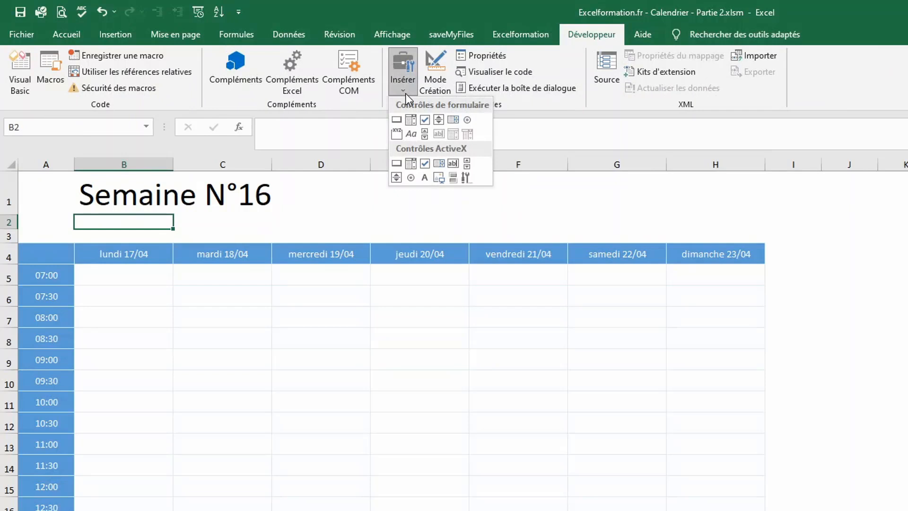
left_click(425, 134)
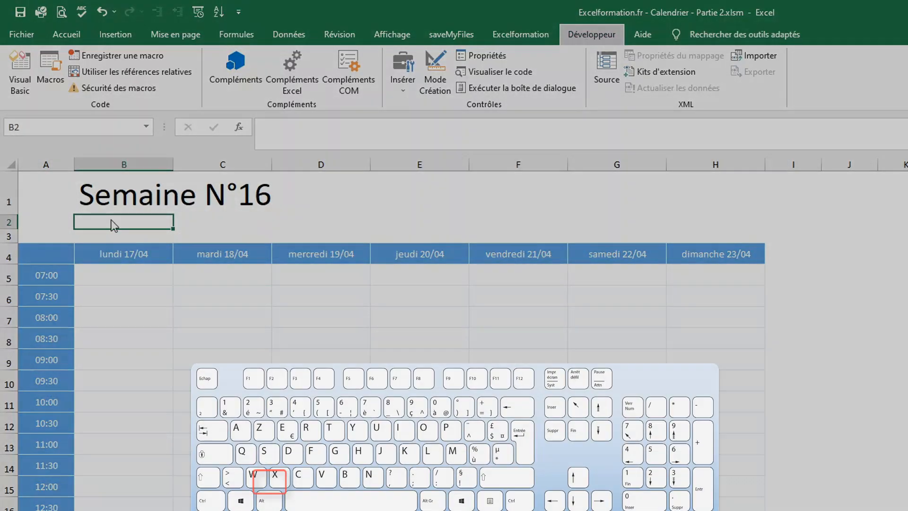
key("alt")
mouse_move(77, 216)
left_mouse_down()
mouse_move(179, 228)
mouse_move(341, 214)
mouse_move(732, 224)
left_mouse_up()
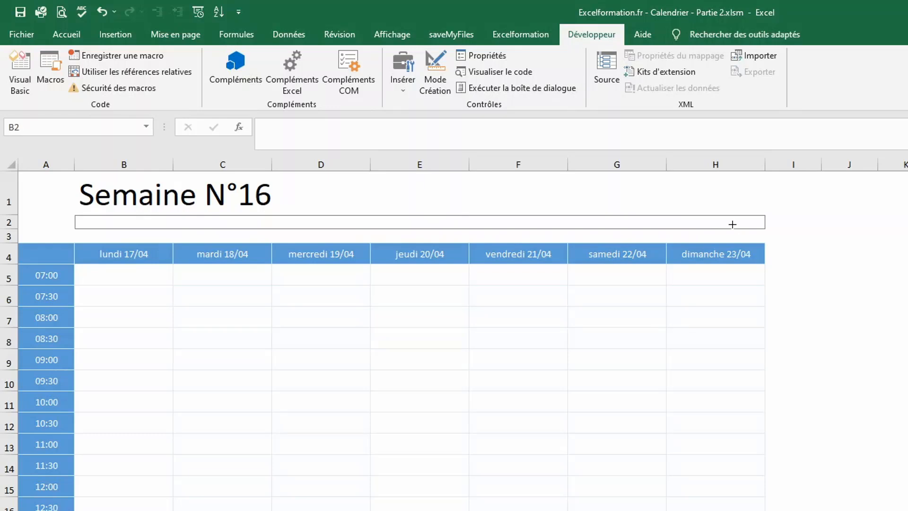
left_click_drag(732, 224, 732, 225)
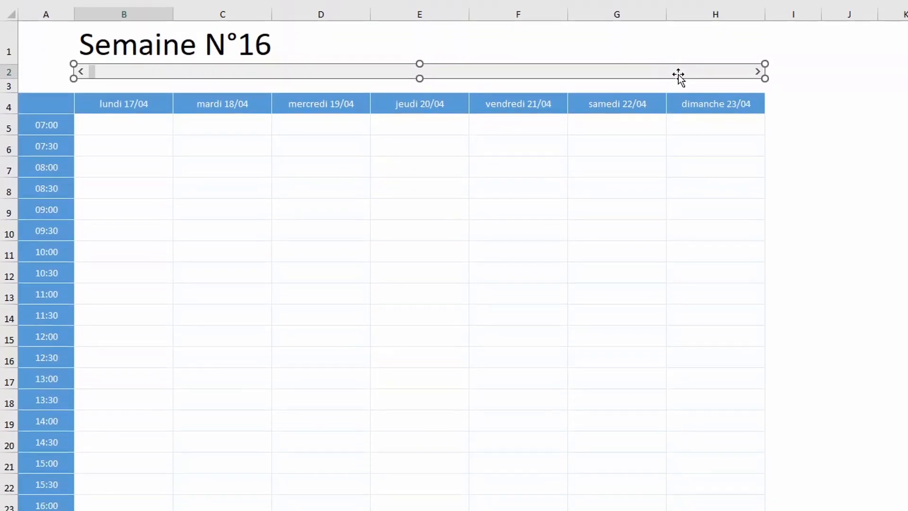
Format the scroll bar control with a current value of 16, a minimum of 1 and a maximum of 53
right_click(678, 75)
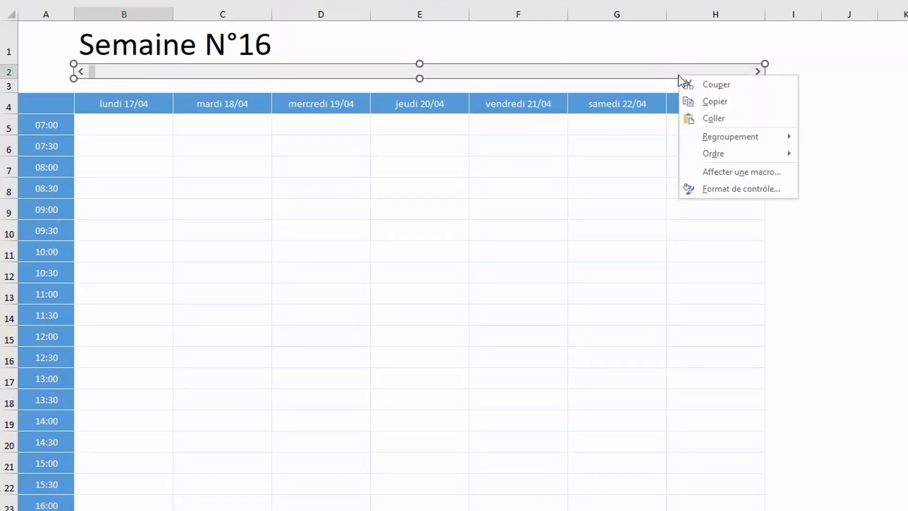
left_click(715, 186)
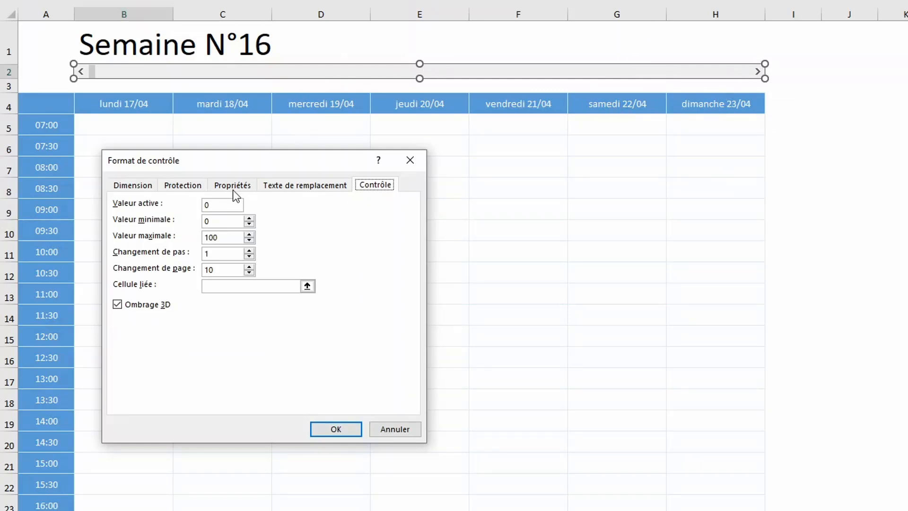
left_click(223, 204)
left_click(217, 222)
key("BackSpace")
type("1")
left_click_drag(230, 237, 167, 241)
type("53")
Link the scroll bar to cell H1, apply the control settings and deselect it
left_click(308, 286)
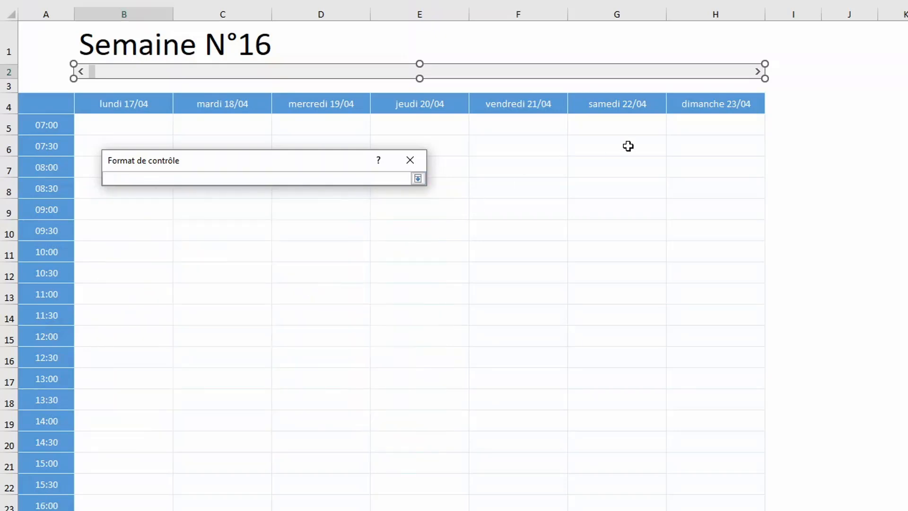
left_click(730, 44)
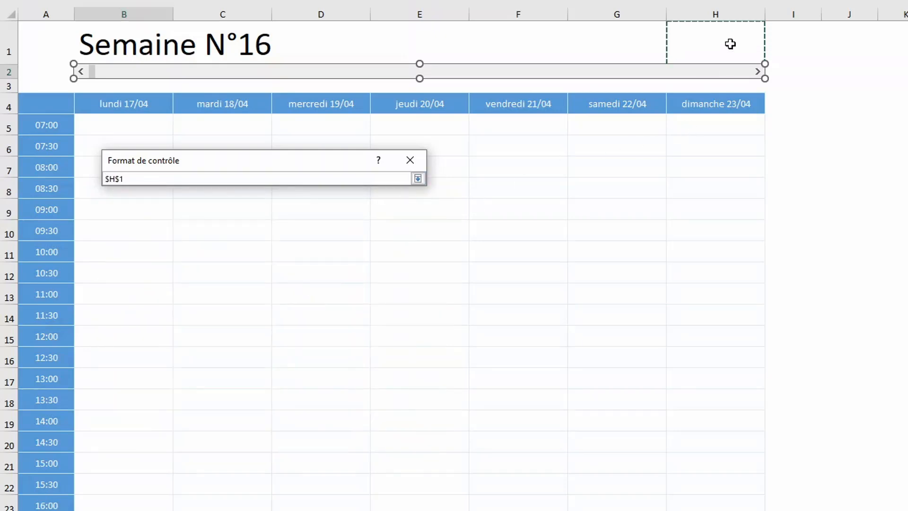
key("Return")
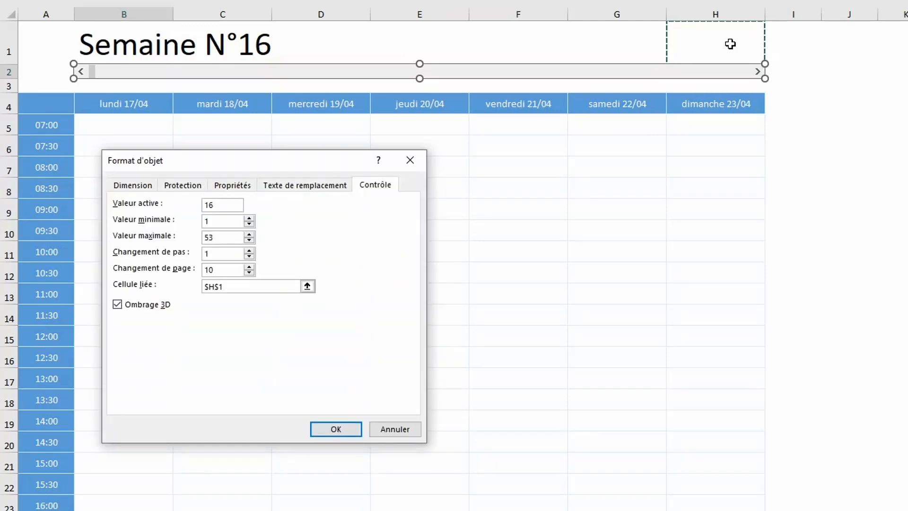
left_click(341, 428)
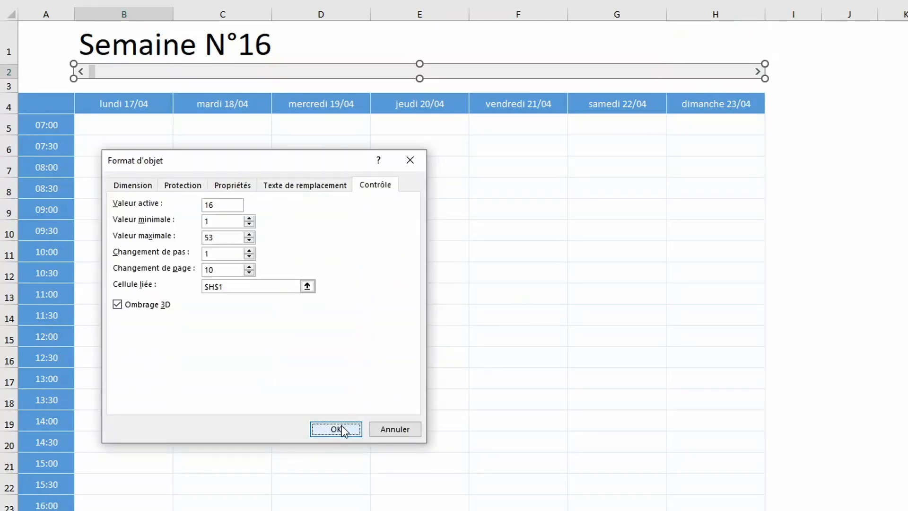
left_click(789, 58)
Test the scroll bar by advancing it one week at a time to 20
left_click(757, 71)
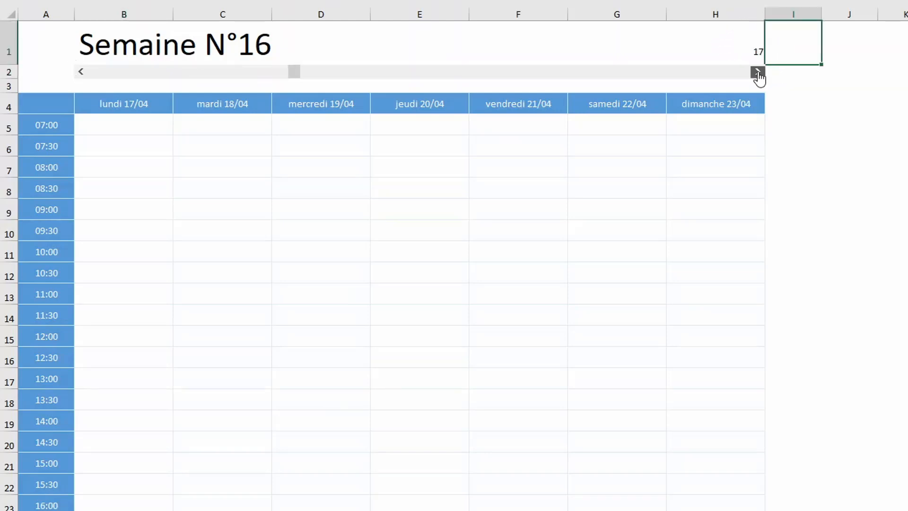
left_click(757, 72)
left_click(757, 72)
left_click(757, 71)
left_click_drag(743, 75, 318, 84)
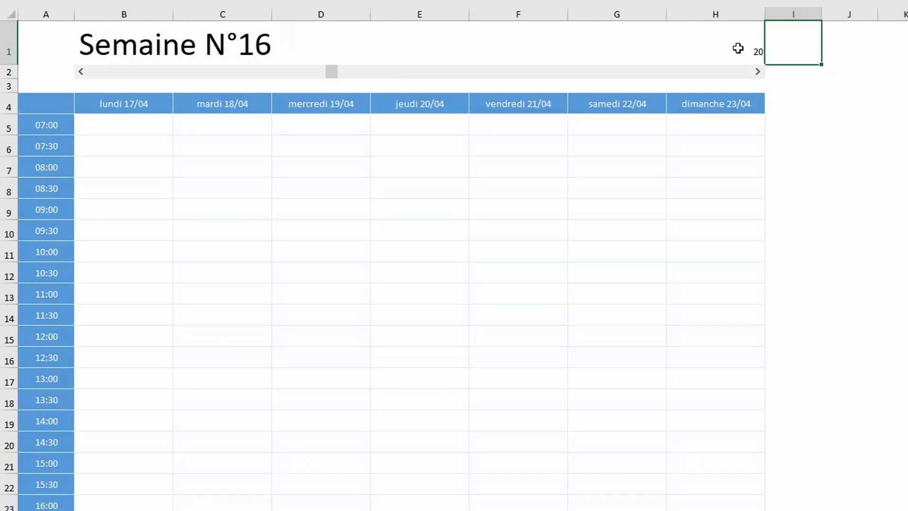
Define the name semaineBarre for the linked cell H1
left_click(738, 48)
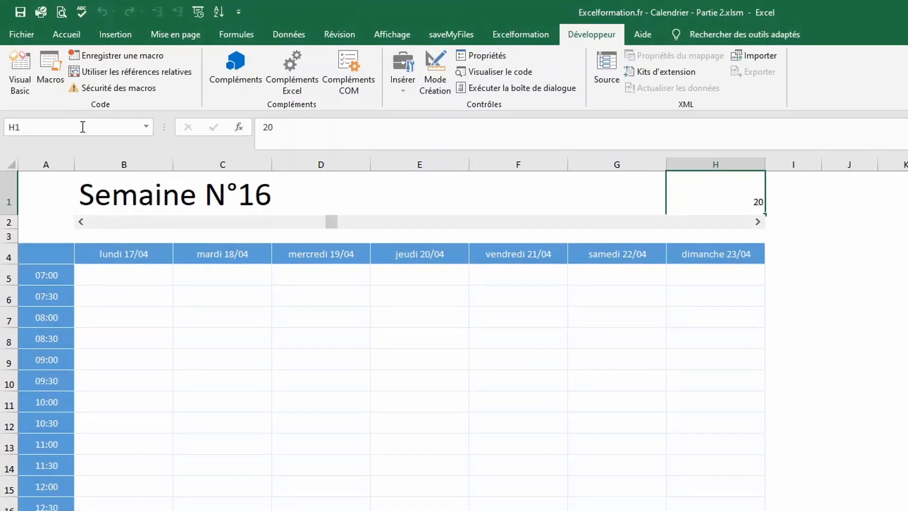
left_click(83, 127)
type("semaineBarre")
key("Return")
Open the Visual Basic editor and examine the actualiserTaches and enregistrerTaches procedures in Module1
key("alt+F11")
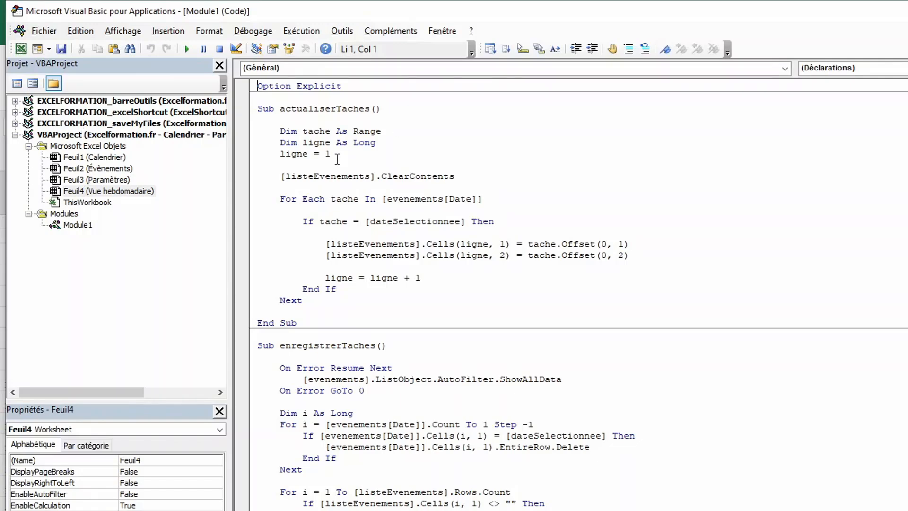
double_click(339, 108)
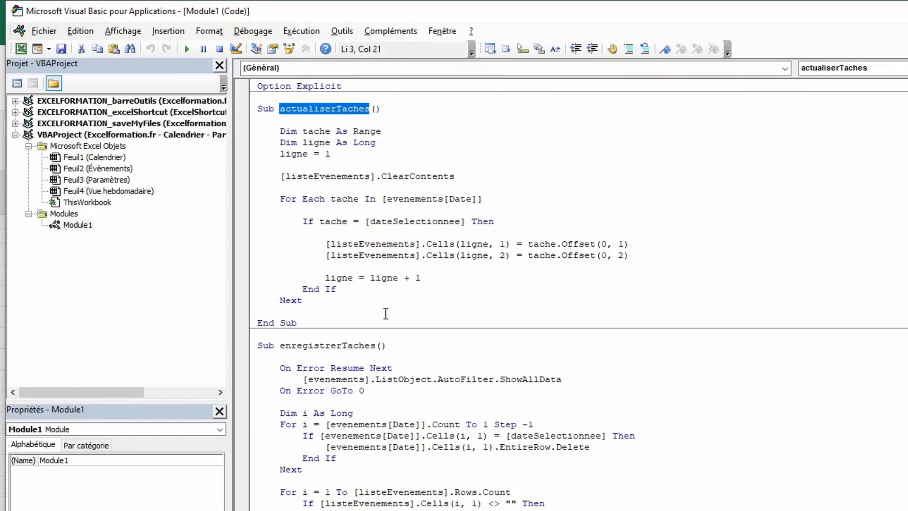
left_click(360, 346)
double_click(361, 347)
Create a procedure named changementBarreSemaine at the end of Module1
scroll(360, 347, "down", 10)
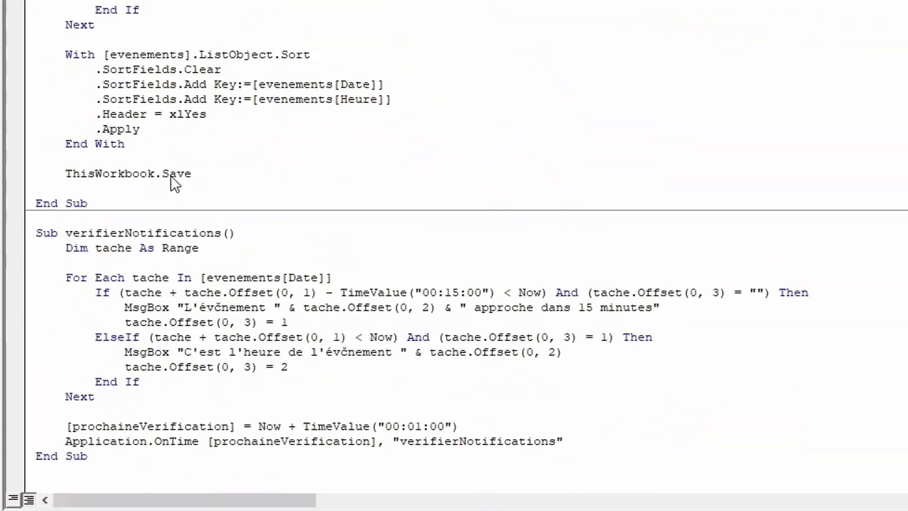
left_click(111, 462)
key("Return")
key("Return")
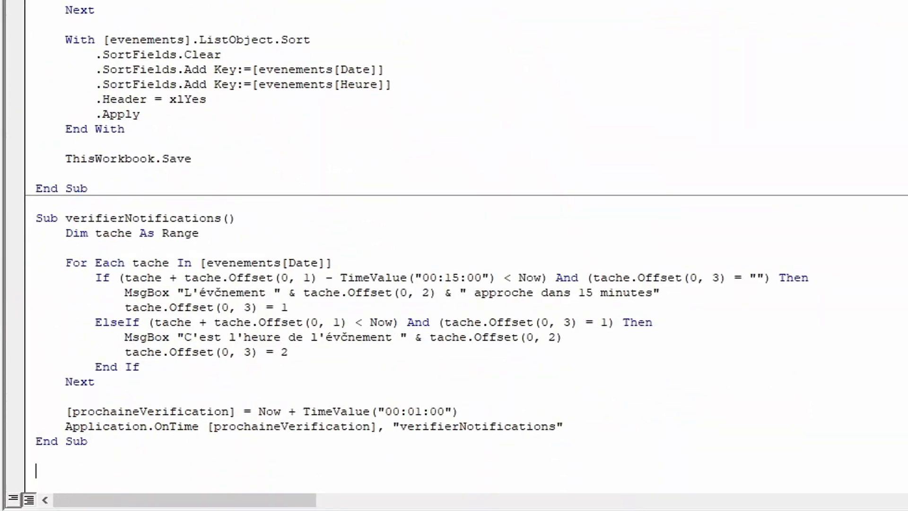
type("sub changemenr")
key("BackSpace")
type("t")
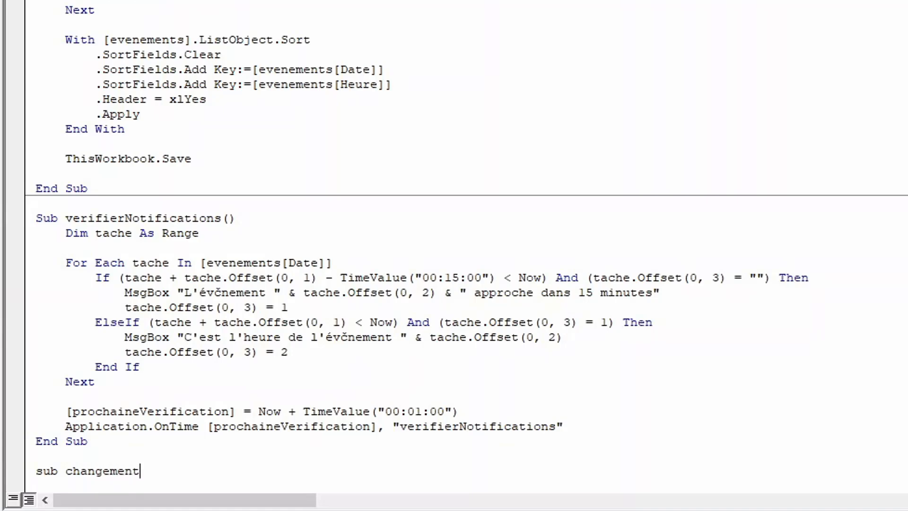
type("BarreSEamine")
key("Return")
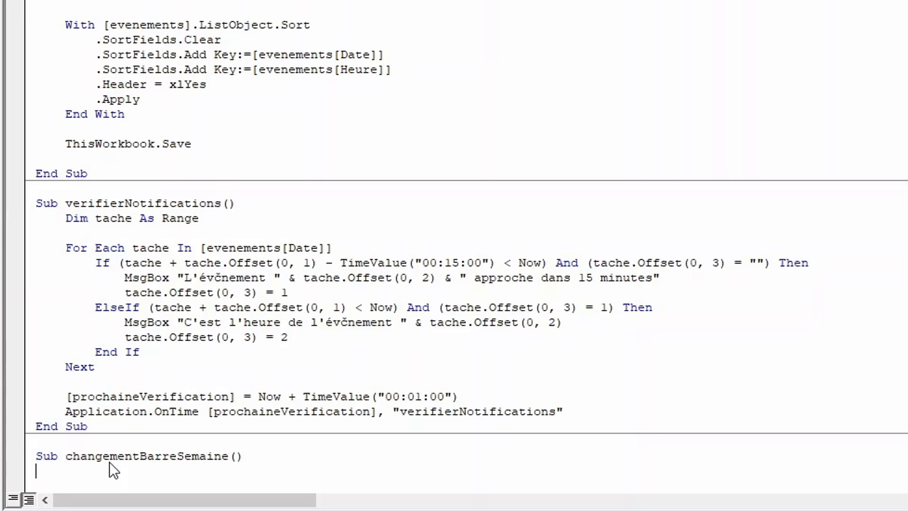
Write the condition If [semaine] > [semaineBarre] Then in changementBarreSemaine, with [dateSelectionnee] = [dateSelectionnee] - 7 as its body
key("Return")
key("Tab")
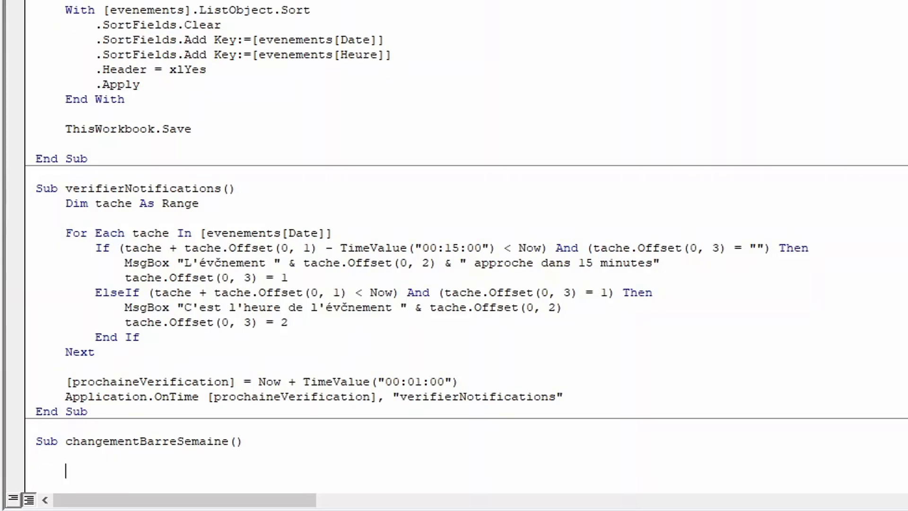
type("if [semaine")
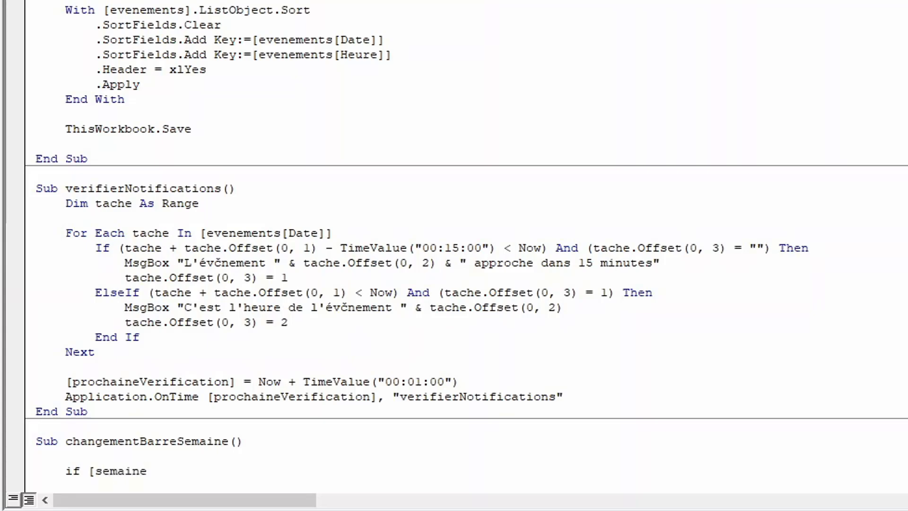
type("] > [semaineBa")
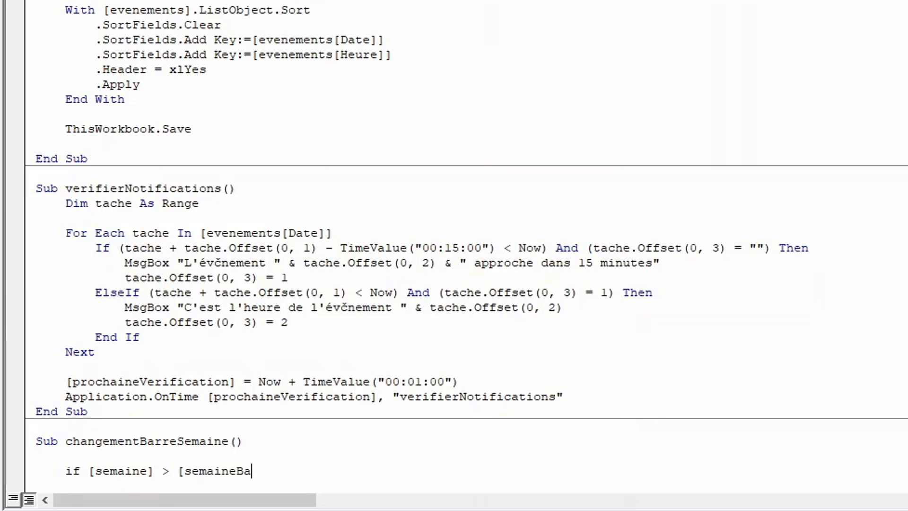
type("rre] then")
key("Return")
key("Tab")
type("[dateSelectionnee")
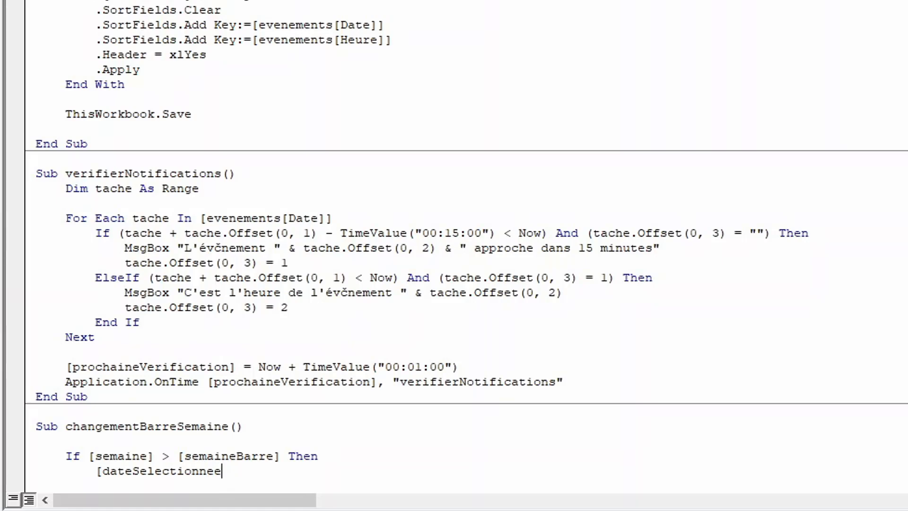
type("] = [dateSelectionnee] ")
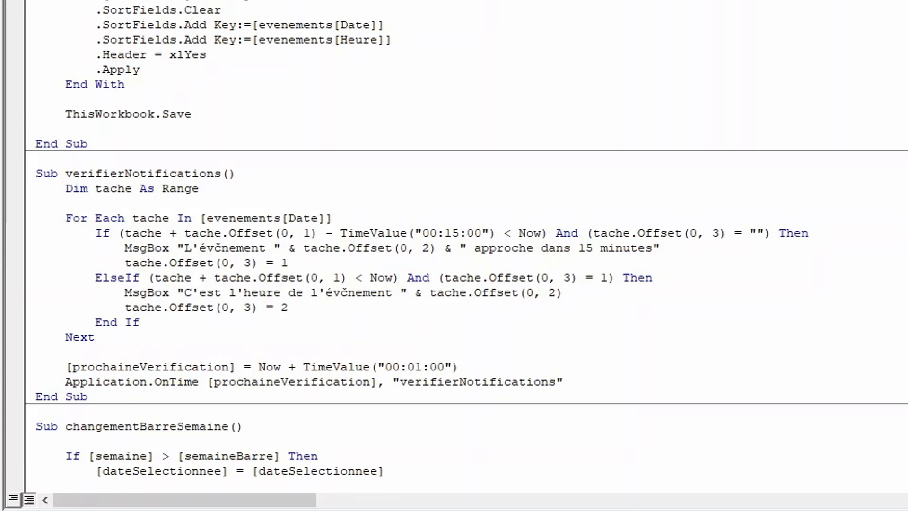
type("- 7")
key("Return")
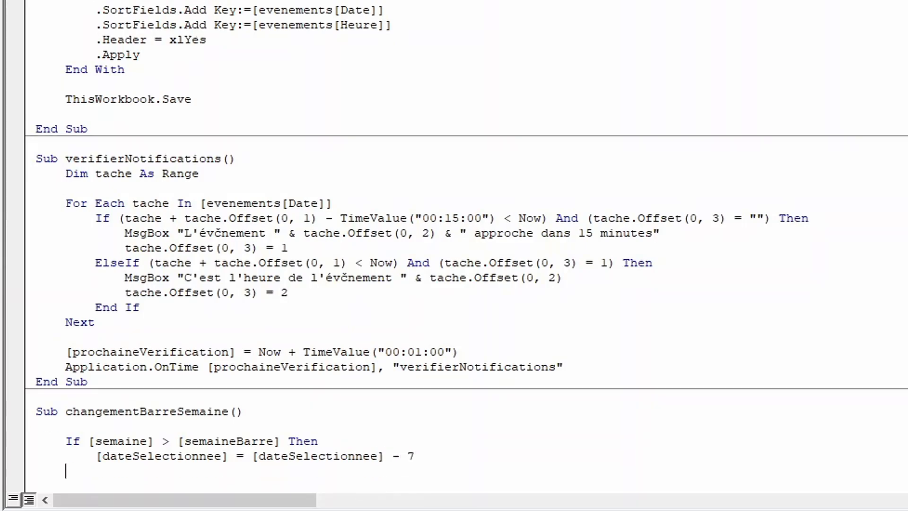
Duplicate the If condition and its body below, and turn the copied condition into ElseIf [semaine] < [semaineBarre] Then
left_click_drag(451, 452, 29, 441)
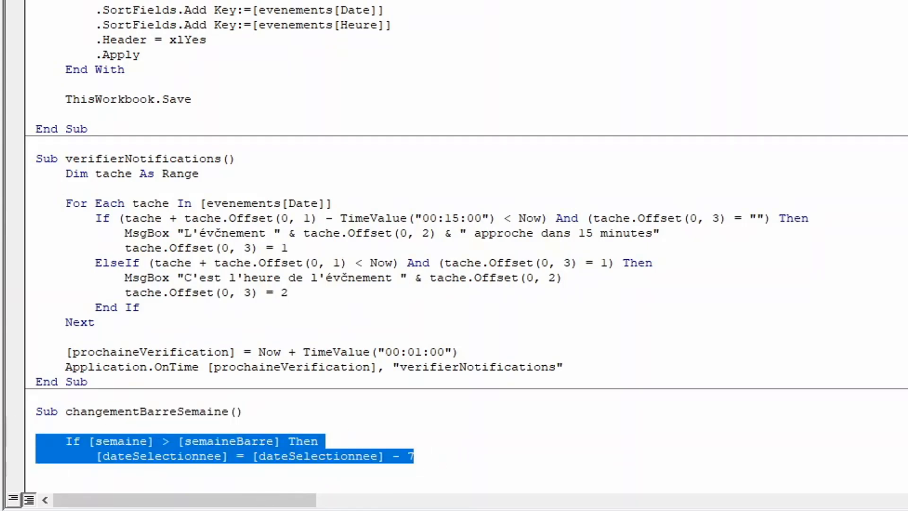
key("ctrl+c")
left_click(70, 471)
key("ctrl+v")
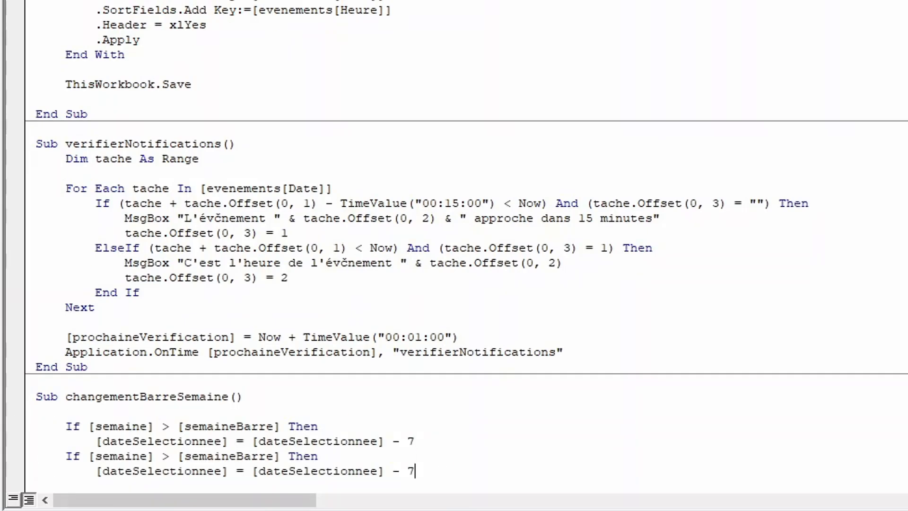
left_click(66, 455)
type("sle")
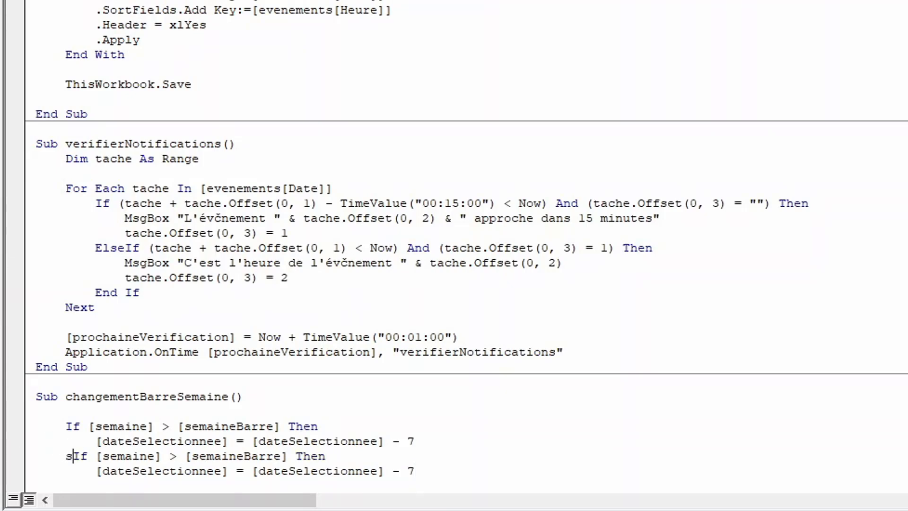
key("BackSpace")
key("BackSpace")
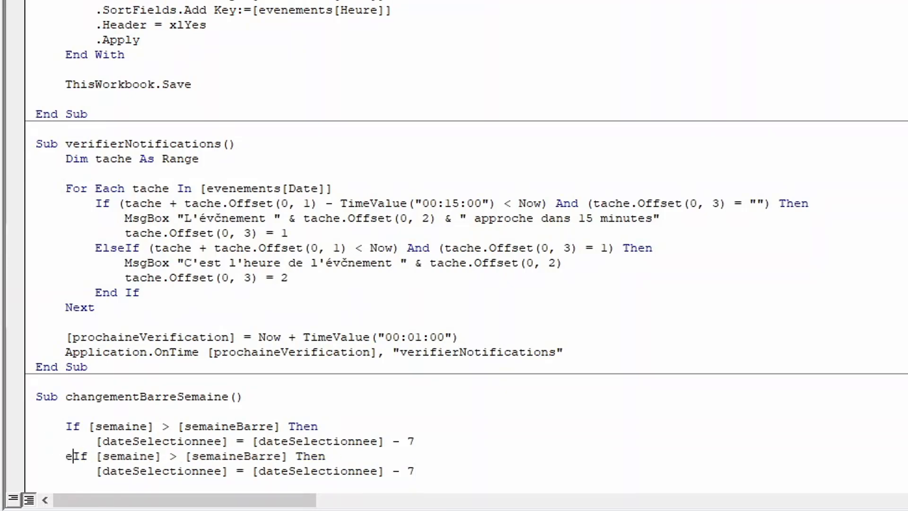
type("lse")
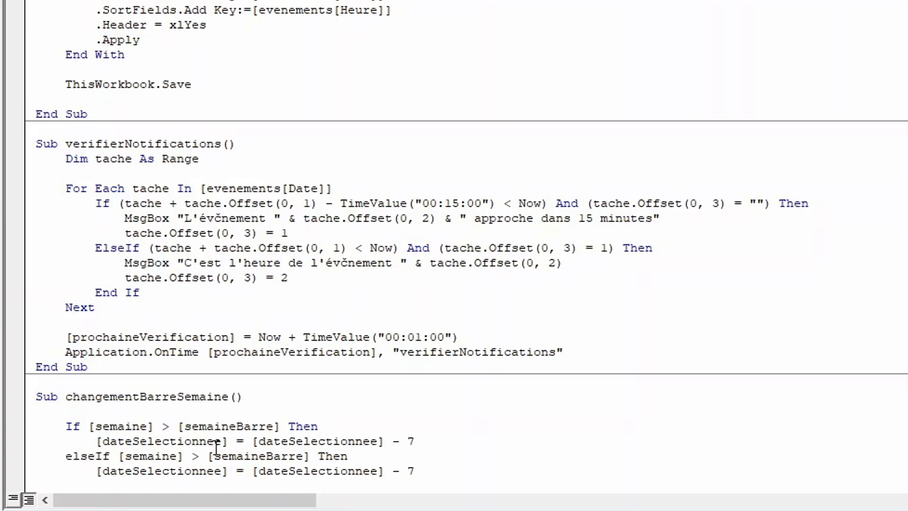
left_click(200, 457)
key("BackSpace")
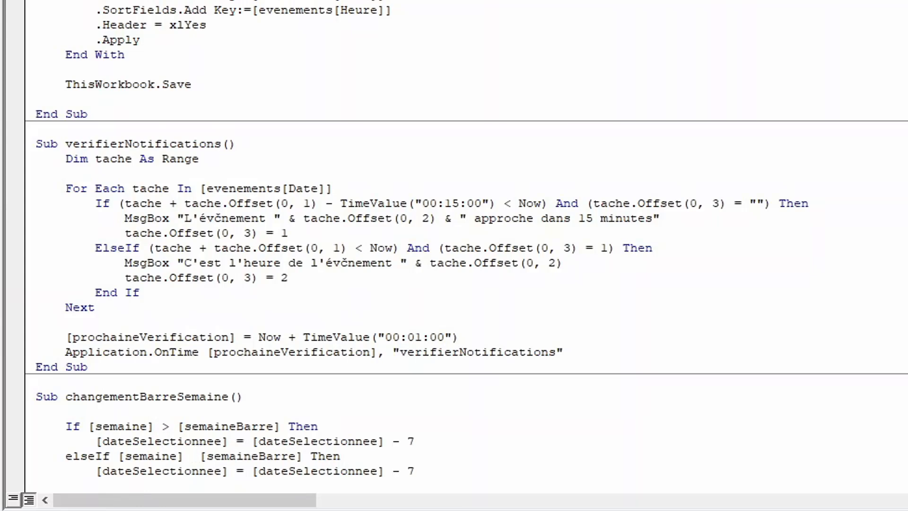
type("<")
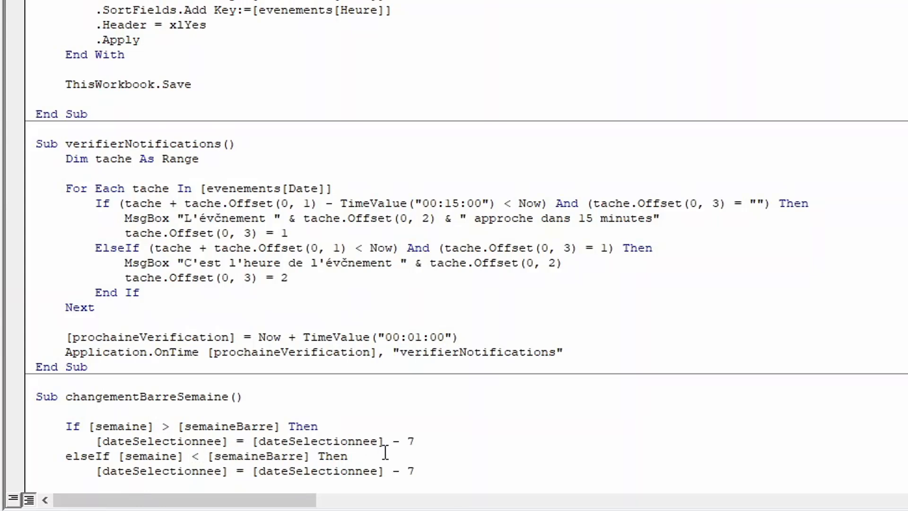
Make the ElseIf branch add 7 to [dateSelectionnee] and close the block with End If
left_click(401, 471)
key("BackSpace")
type("+")
key("Down")
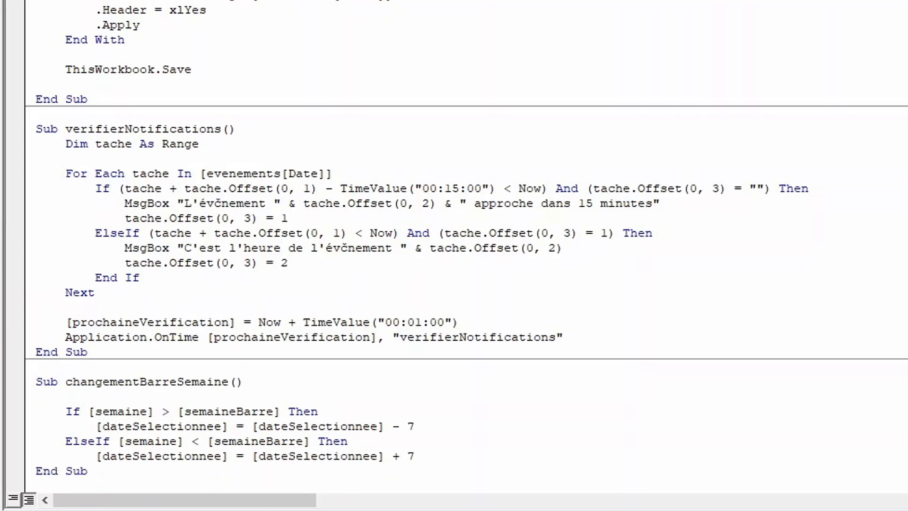
left_click(454, 461)
key("Return")
type("endif")
key("Up")
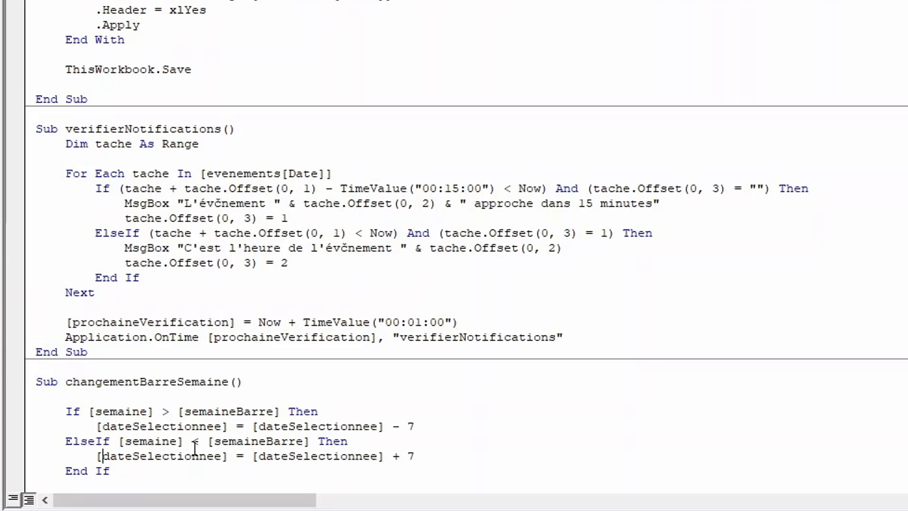
Add a call to actualiserTaches after the date change in both the If and ElseIf branches
left_click(419, 427)
key("Return")
type("actualiserTaches")
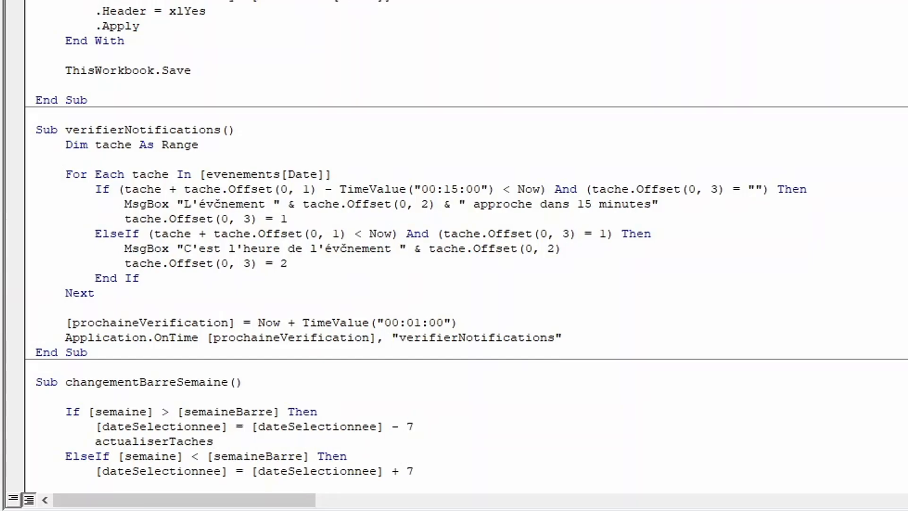
scroll(161, 140, "up", 15)
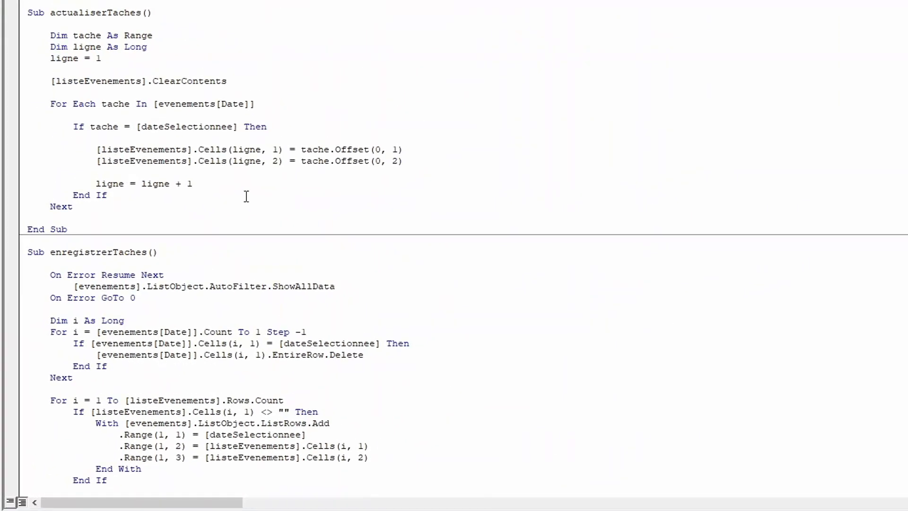
scroll(161, 139, "down", 14)
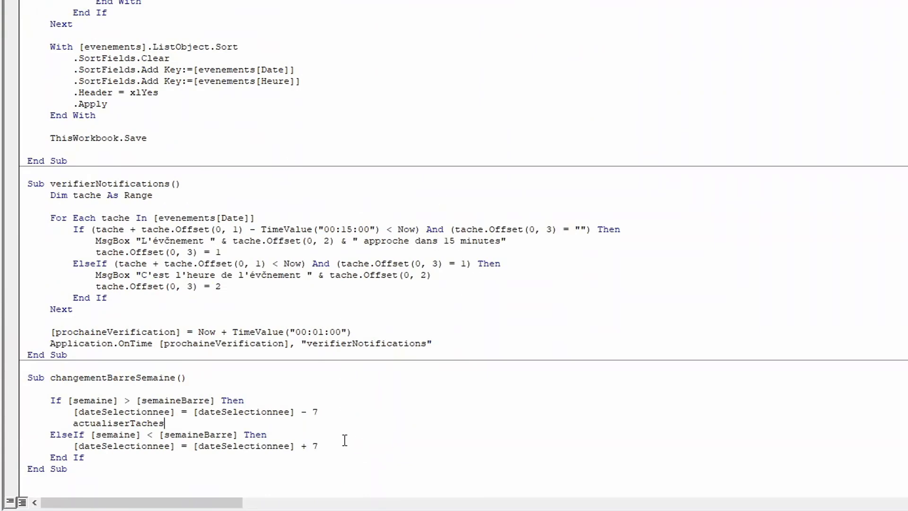
key("Return")
type("actua")
key("ctrl+space")
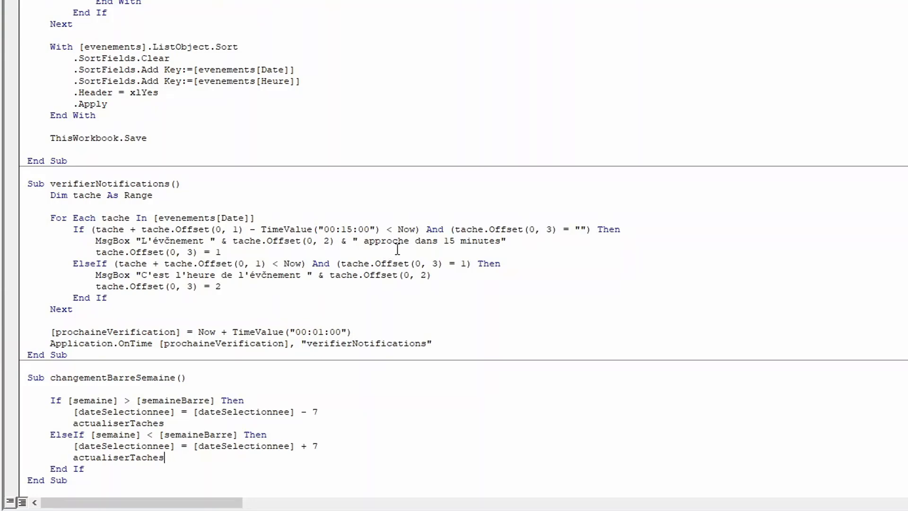
In actualiserTaches, add the line [semaineBarre] = [semaine] after the For Each loop
scroll(399, 248, "up", 14)
left_click(92, 207)
key("Return")
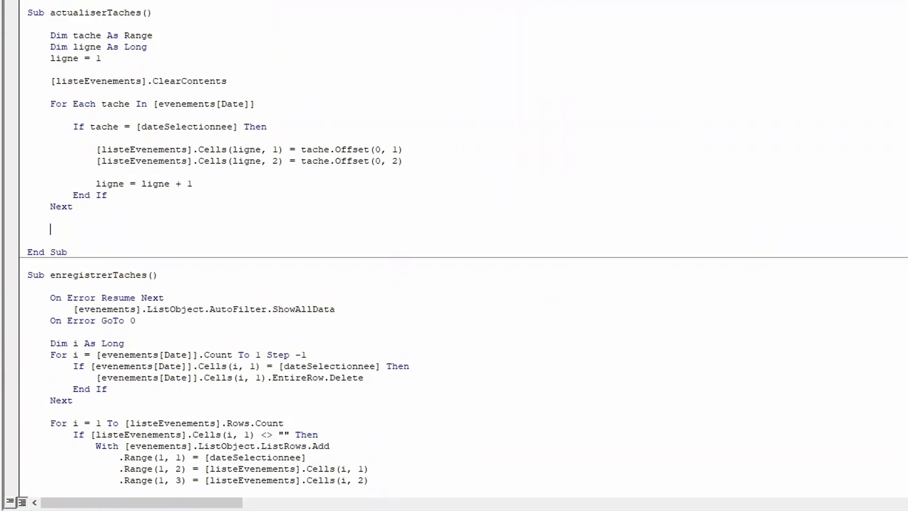
type("[semaineBarre")
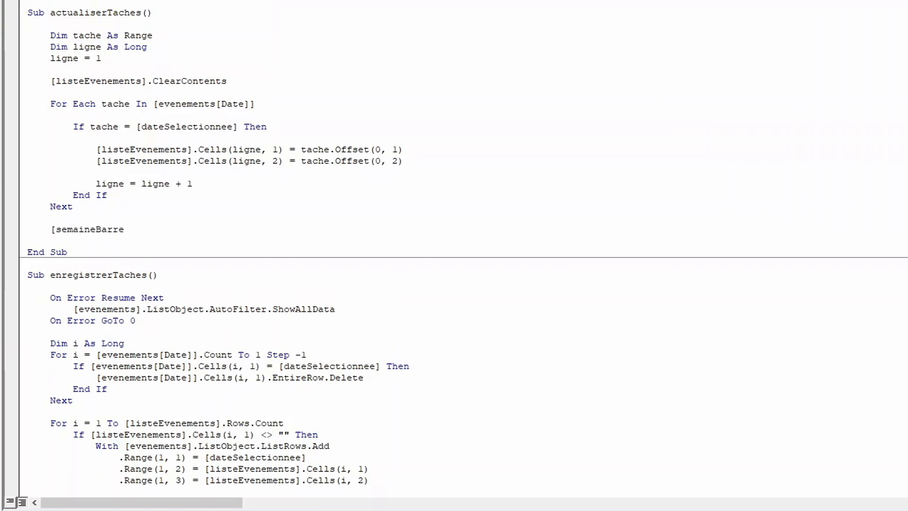
type("] =")
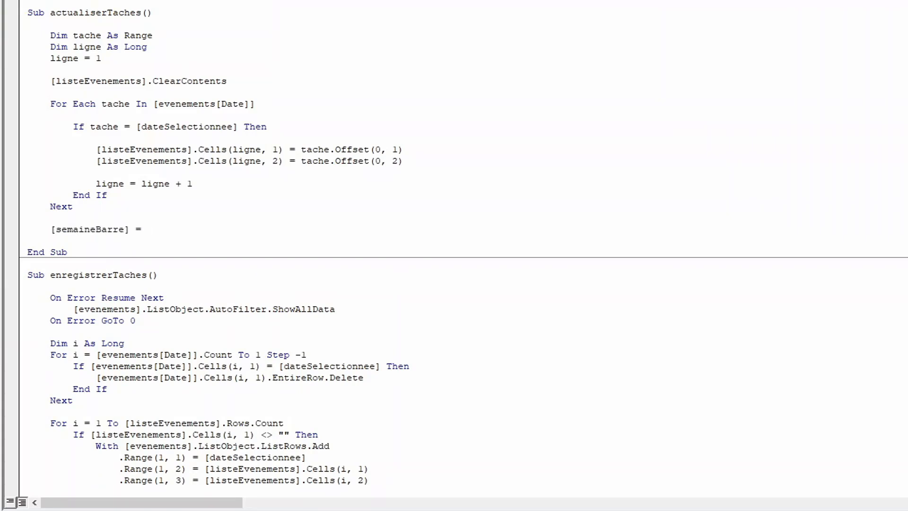
type(" [semaine")
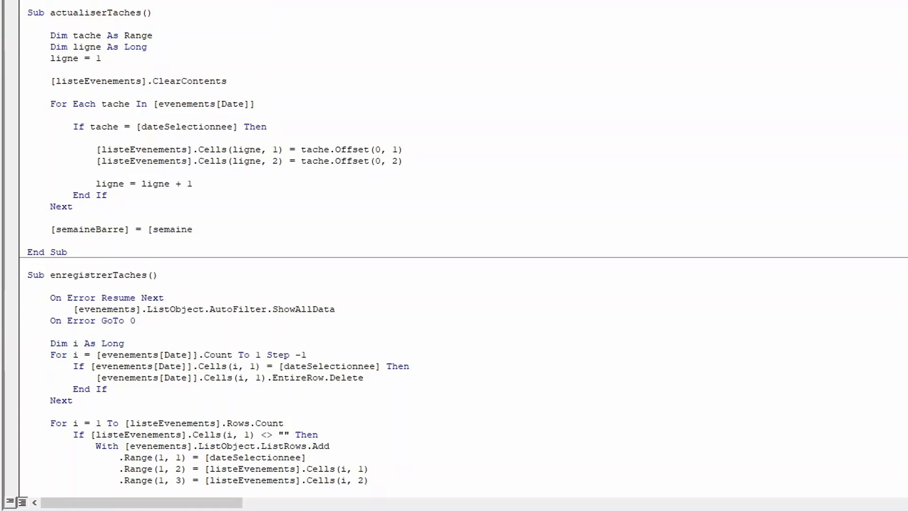
type("]")
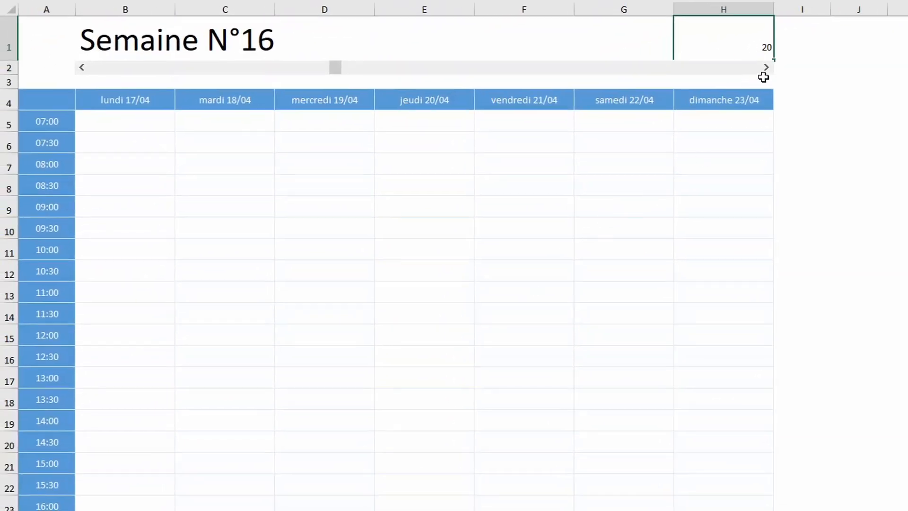
Assign the changementBarreSemaine macro to the week scroll bar
left_click(766, 68)
left_click(766, 67)
right_click(522, 67)
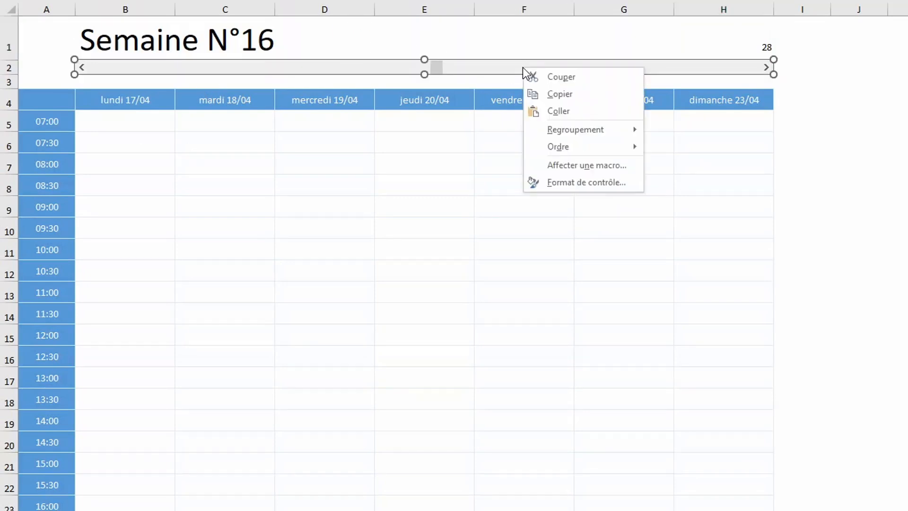
left_click(563, 164)
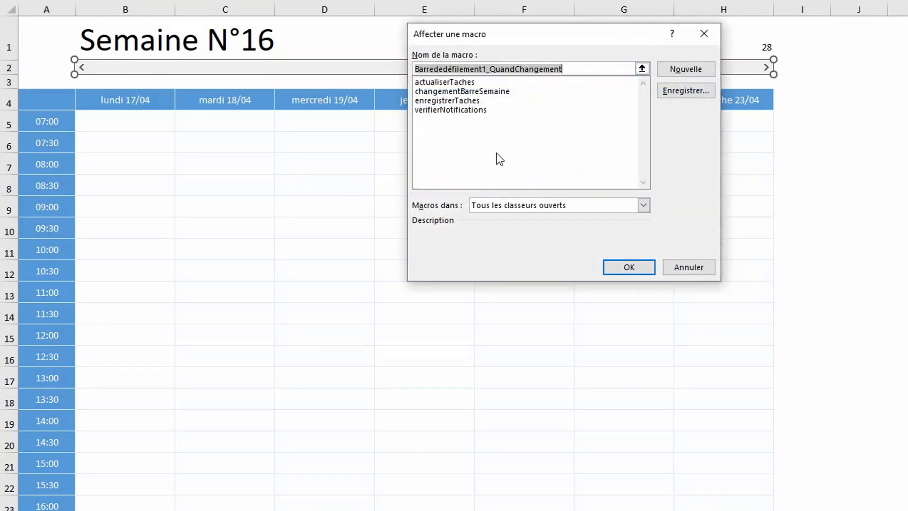
left_click(458, 90)
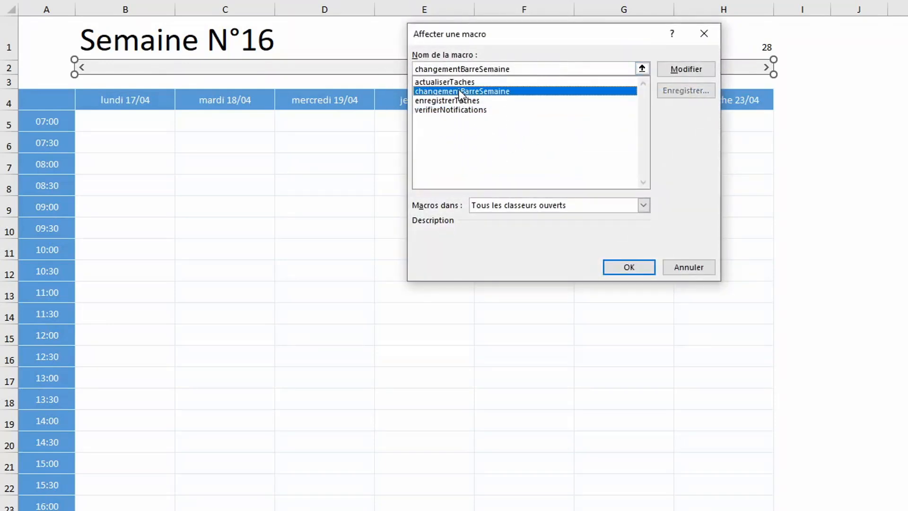
left_click(625, 271)
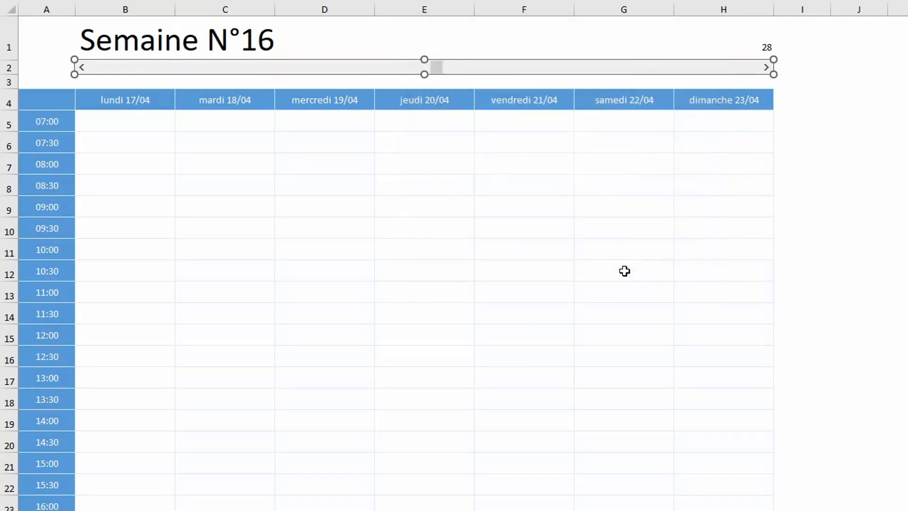
left_click(822, 87)
Test the week scroll bar against the calendar by selecting 21 April and moving the bar to week 17
left_click_drag(436, 69, 399, 76)
left_click(397, 71)
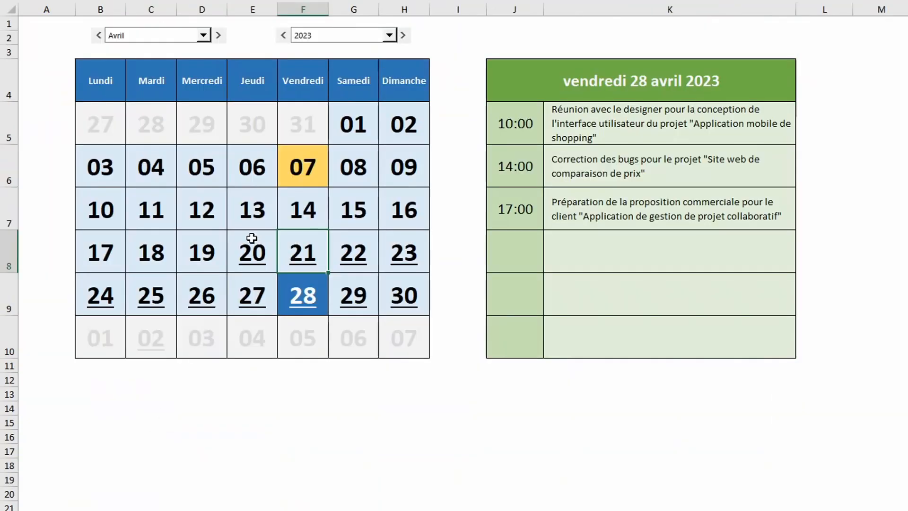
left_click(311, 252)
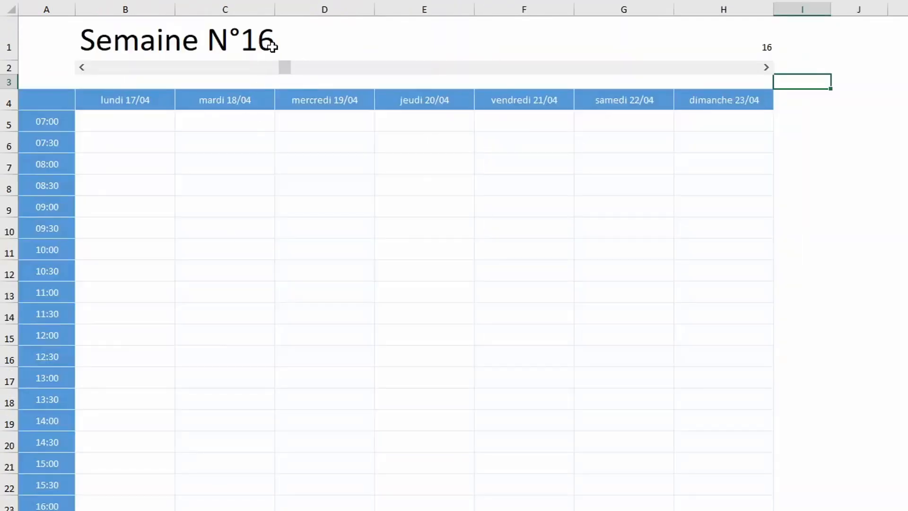
left_click_drag(288, 72, 301, 74)
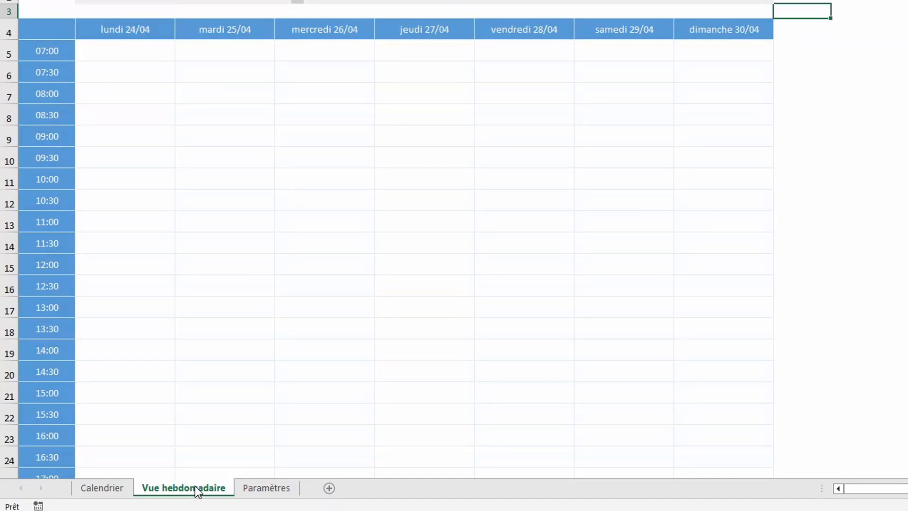
Unhide the Évènements sheet
right_click(195, 487)
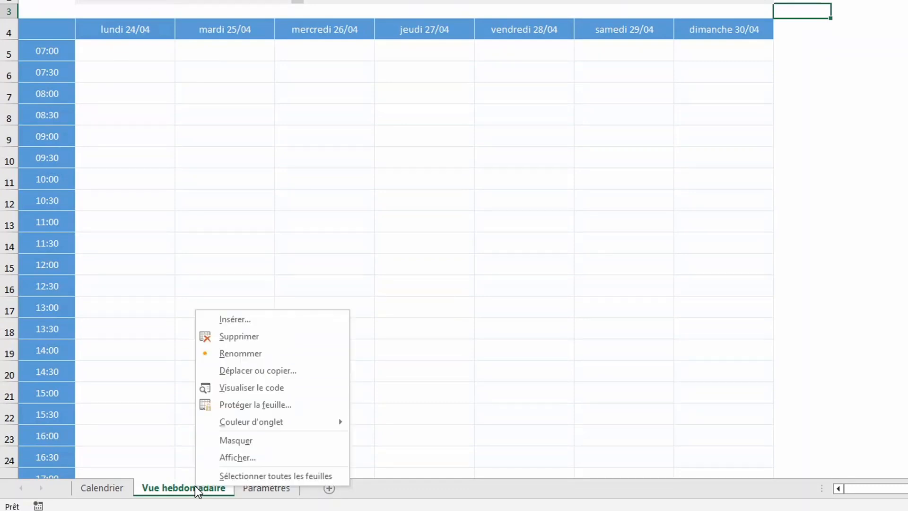
left_click(227, 457)
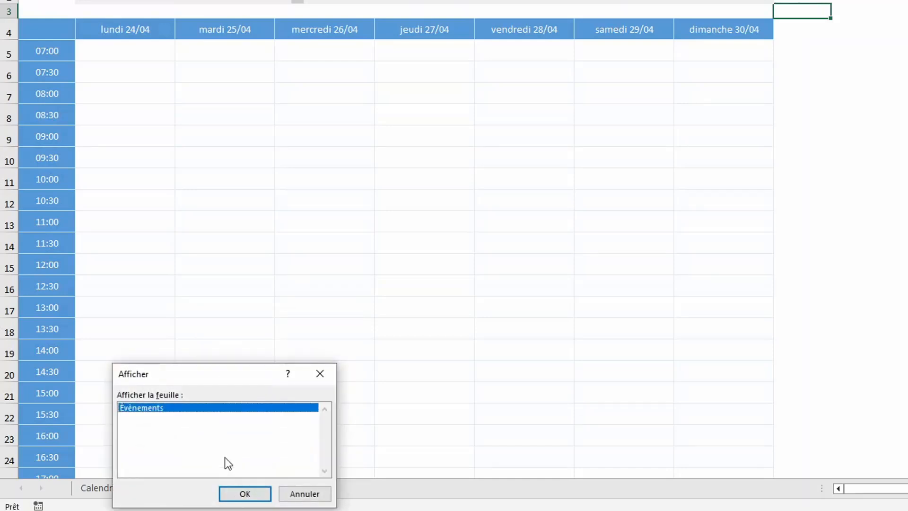
left_click(244, 494)
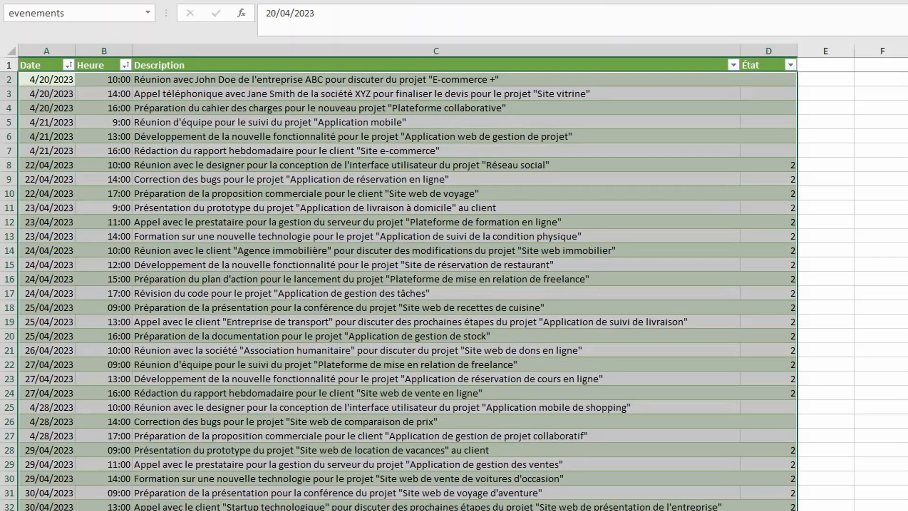
left_click(815, 71)
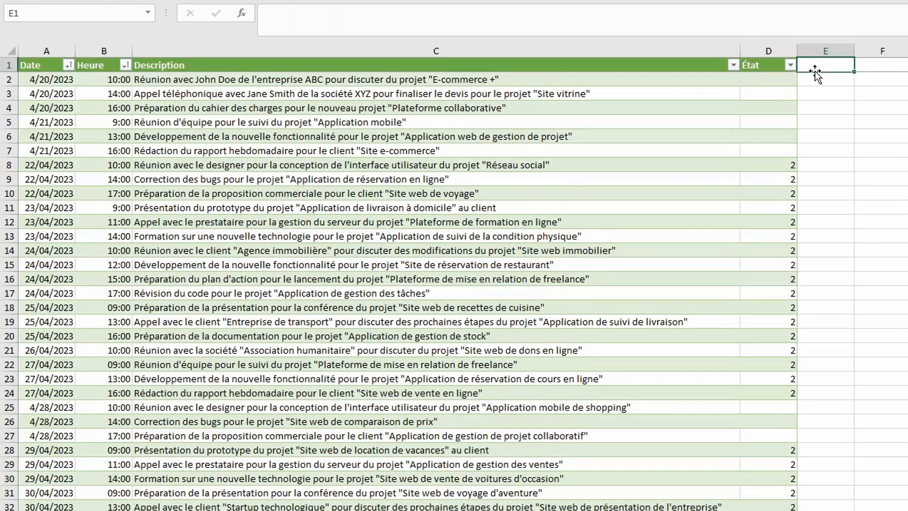
type("Index")
key("Return")
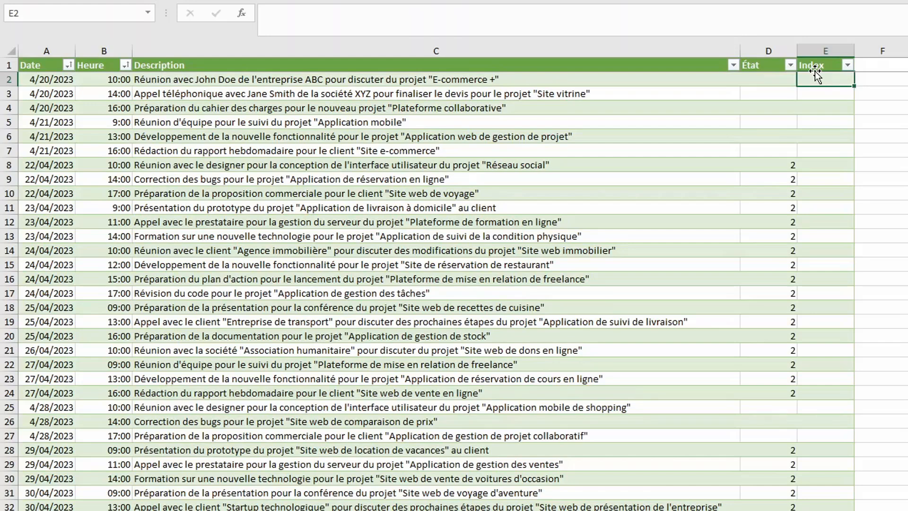
type("=")
left_click(38, 79)
type("&")
left_click(103, 79)
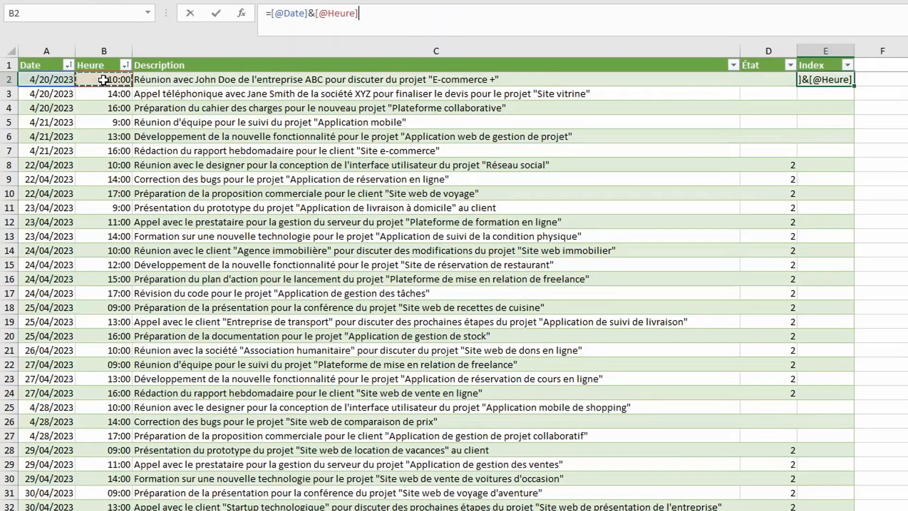
key("Return")
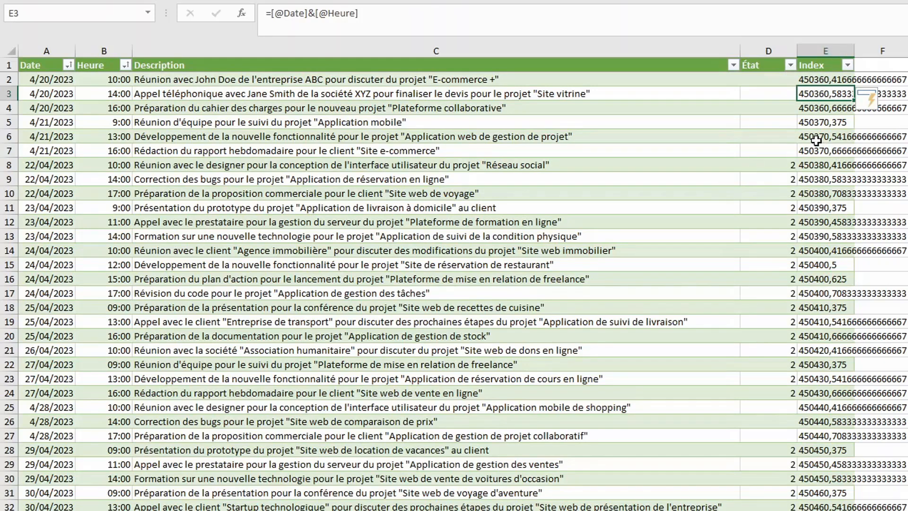
left_click(825, 247)
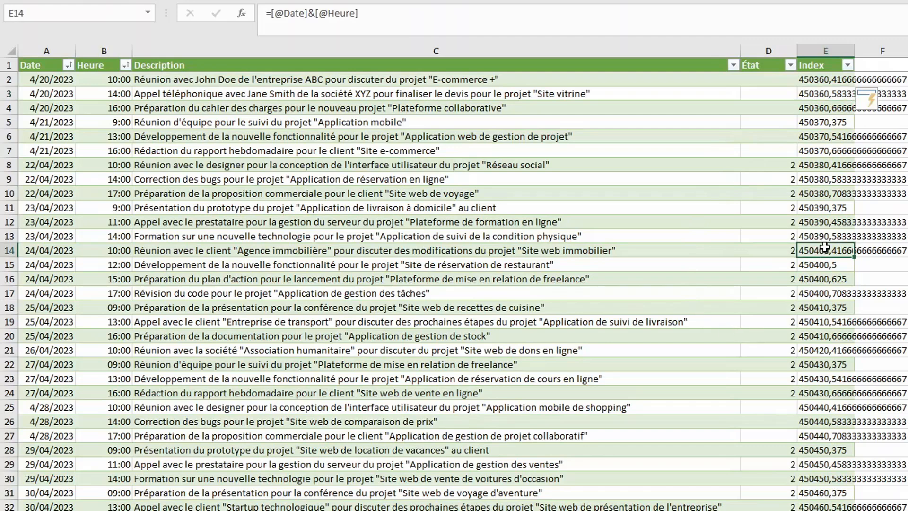
left_click(696, 254)
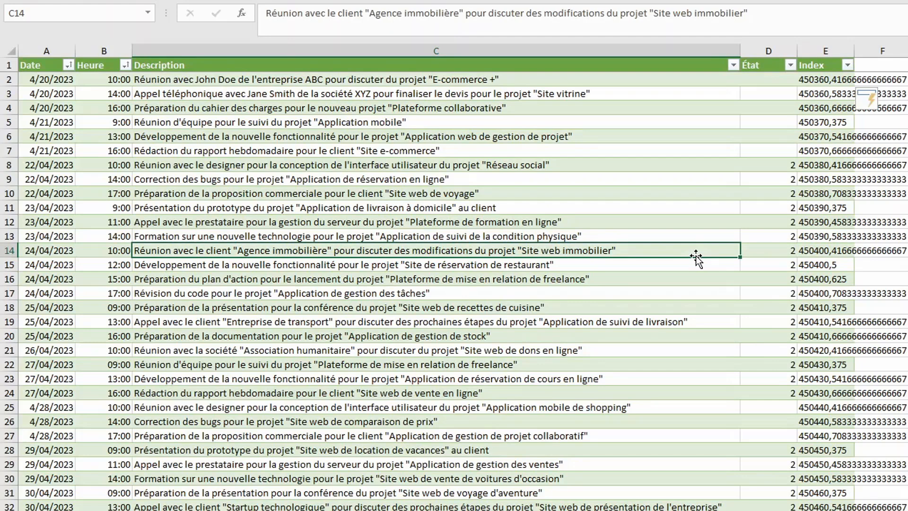
Name the weekly view's schedule grid B5:H33 vueHebdomadaire_jours
key("ctrl+Page_Up")
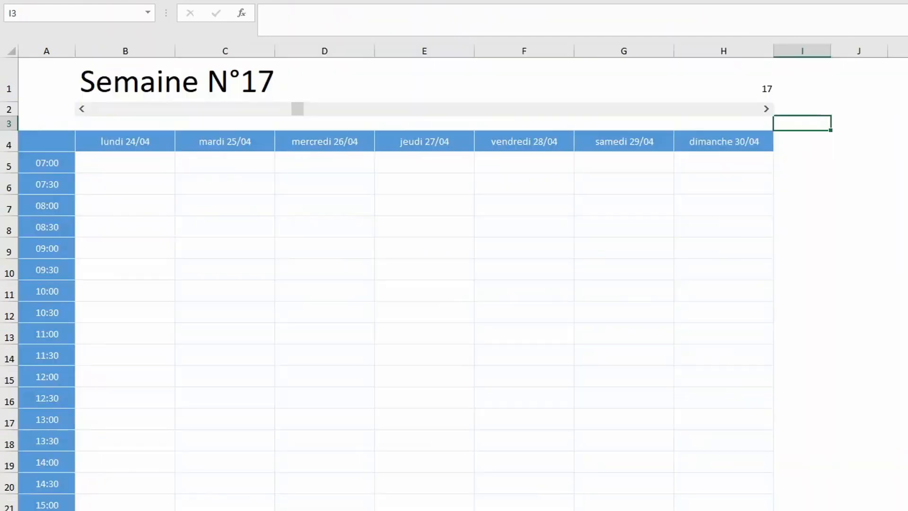
left_click_drag(129, 163, 704, 500)
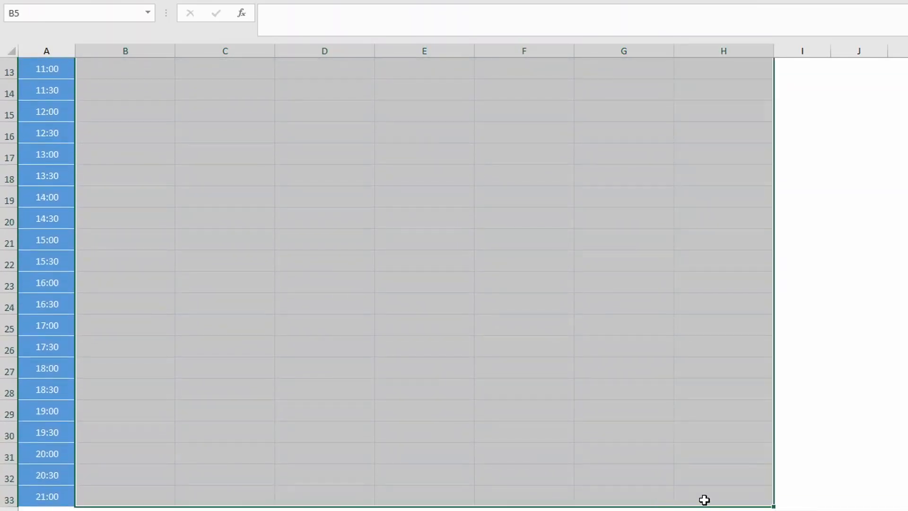
left_click(56, 15)
type("vueHebdomadaire")
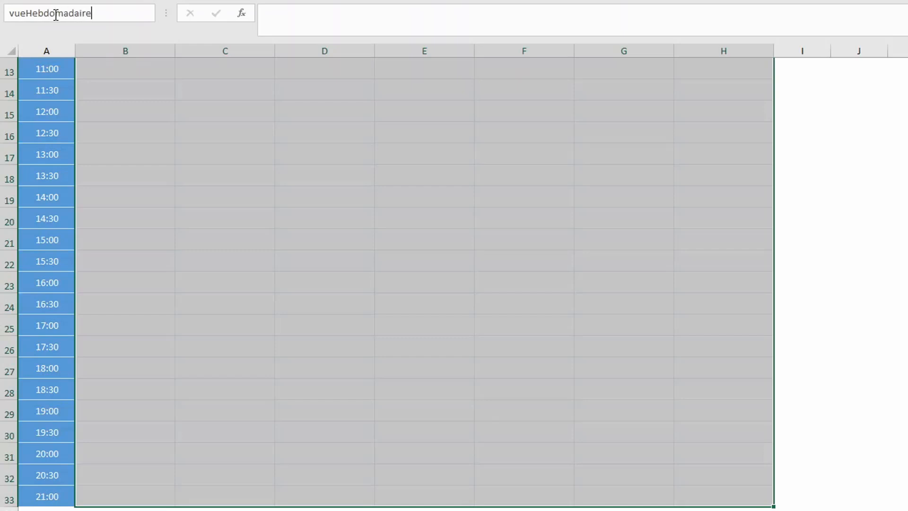
type("_jours")
key("Return")
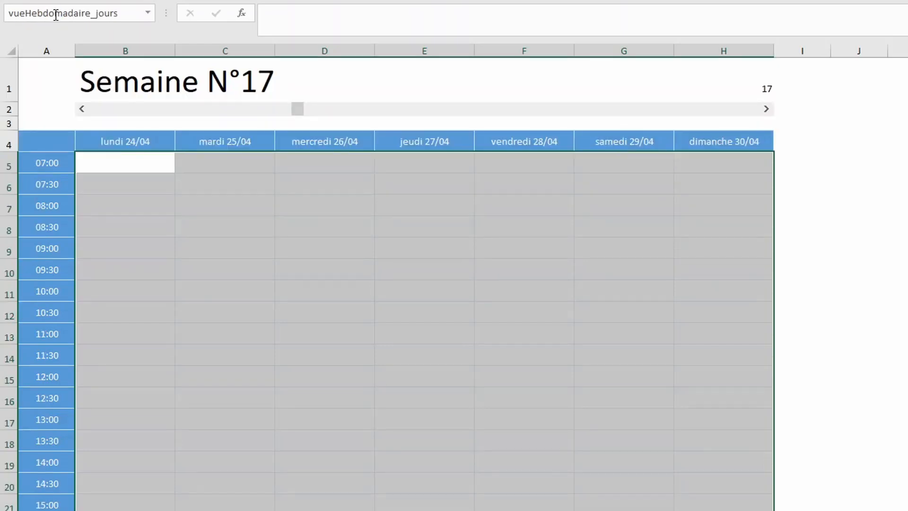
Start an INDEX formula in the weekly grid with evenements[Description] as its array
type("=")
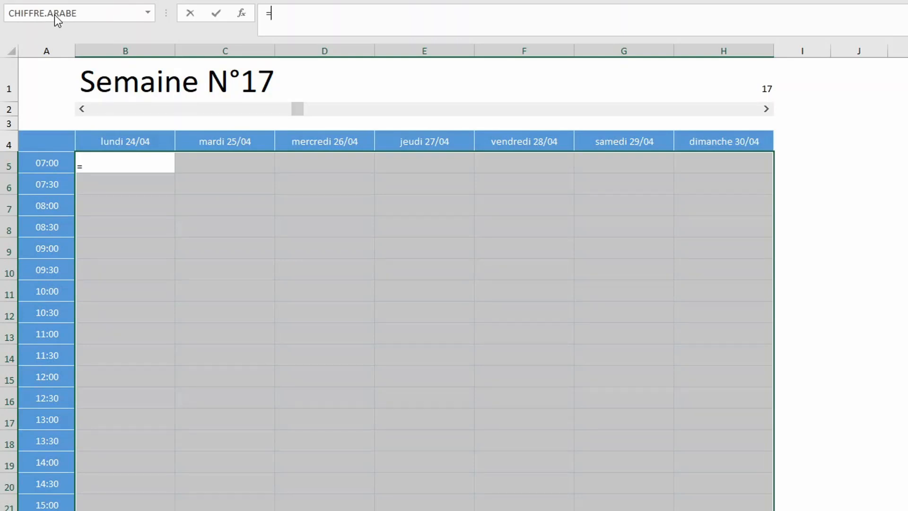
type("index")
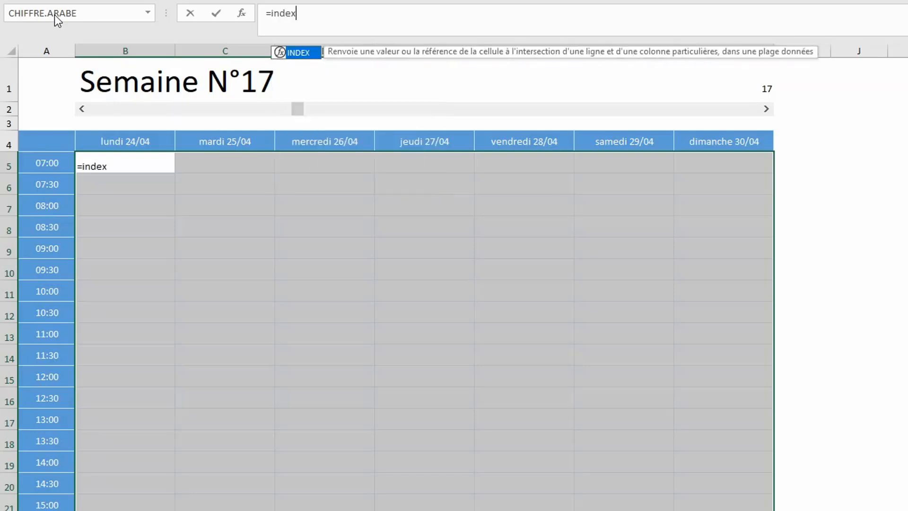
type("(")
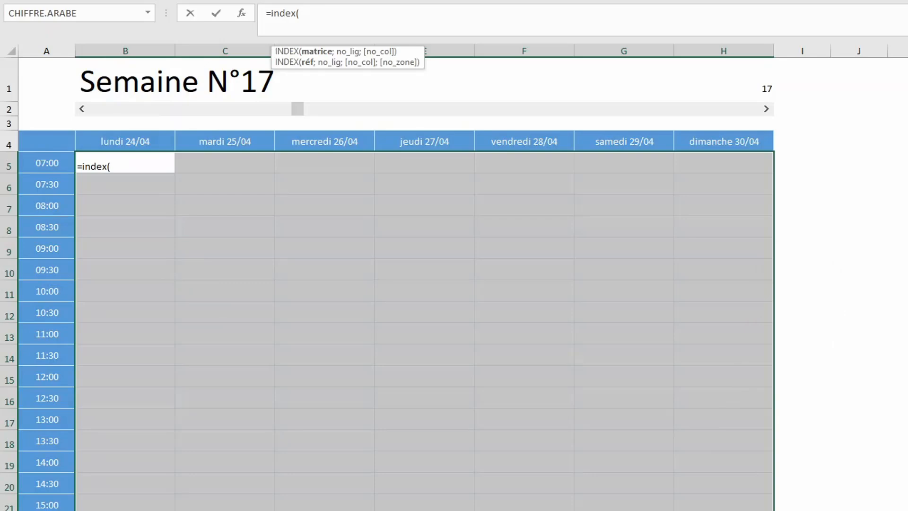
key("ctrl+Page_Up")
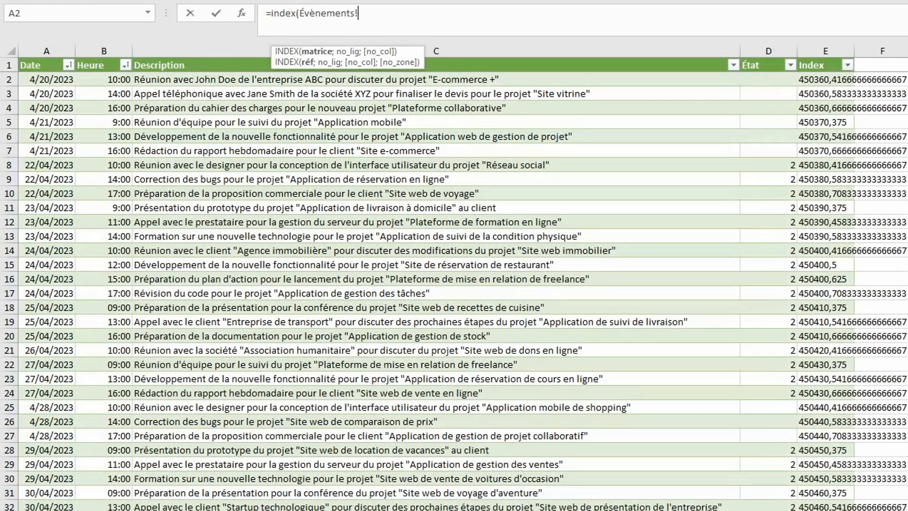
left_click(232, 57)
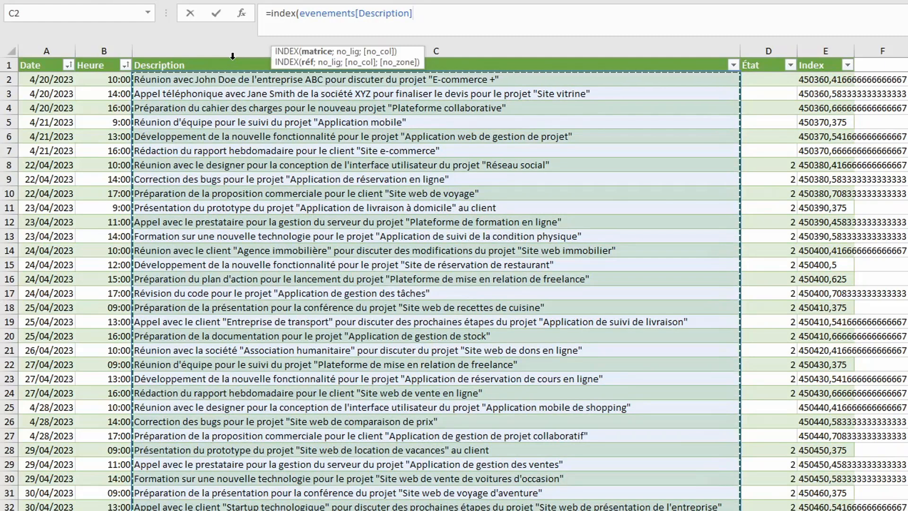
type(";")
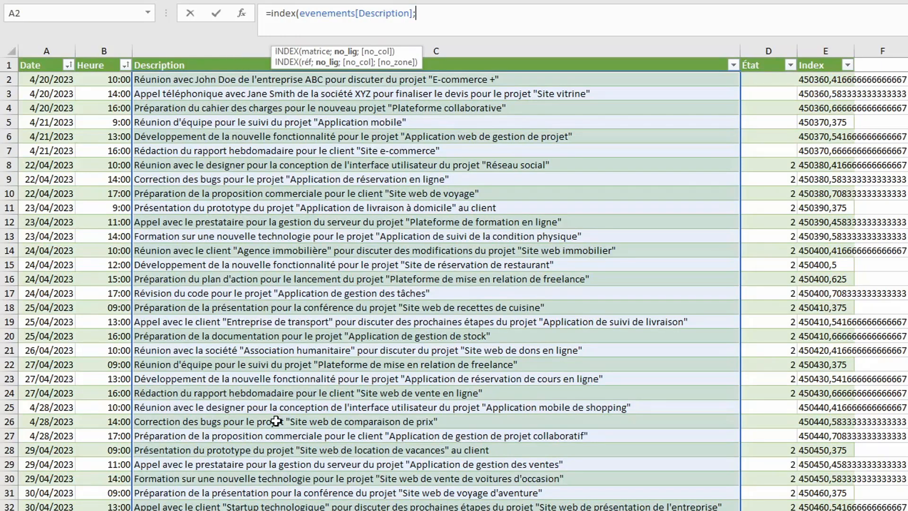
Add EQUIV as the INDEX row argument, with the weekly view's date and time references B$4&$A5 joined as its lookup value
type("equ")
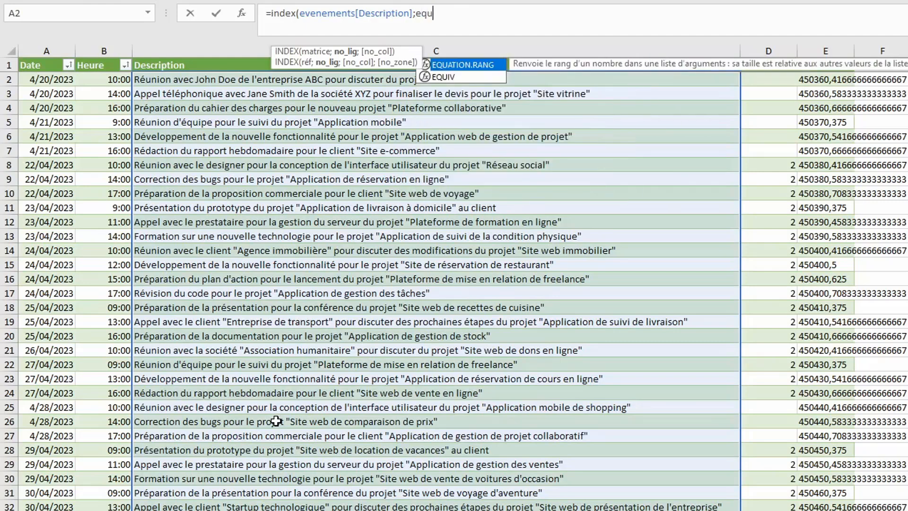
type("iv(")
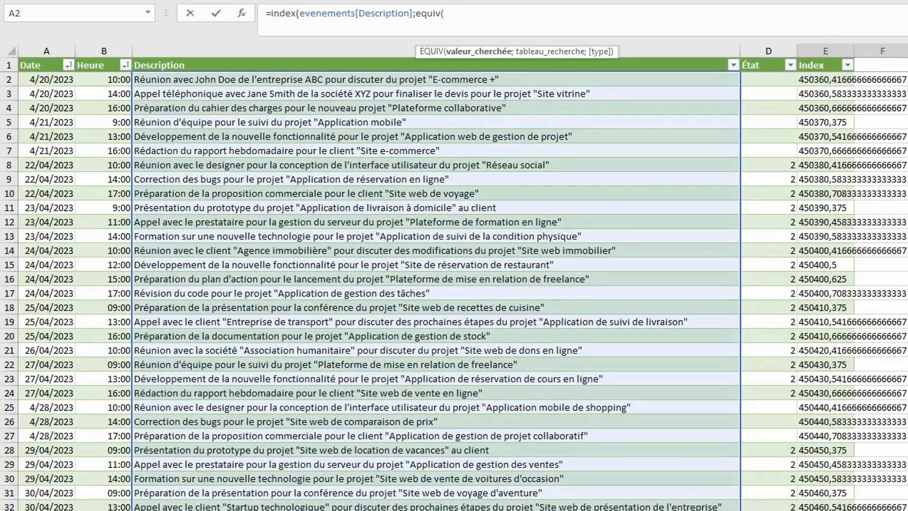
key("ctrl+Page_Up")
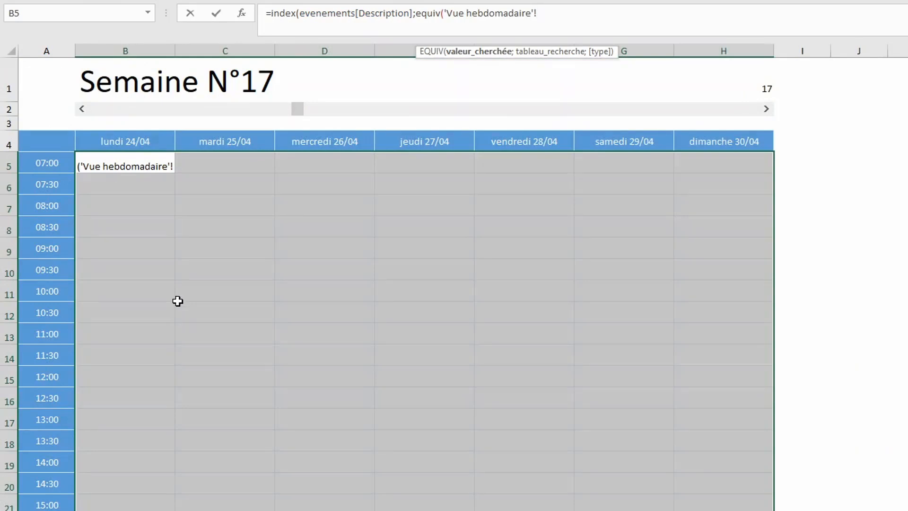
left_click(141, 140)
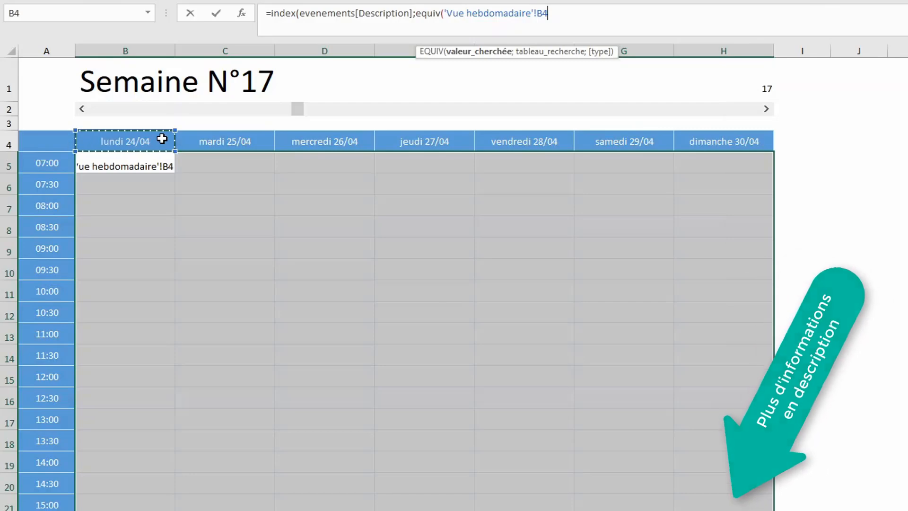
key("F4")
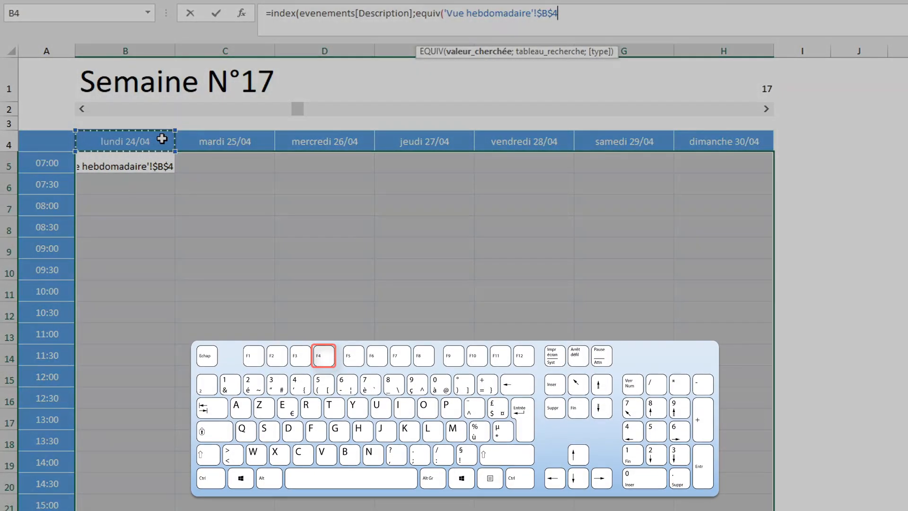
key("F4")
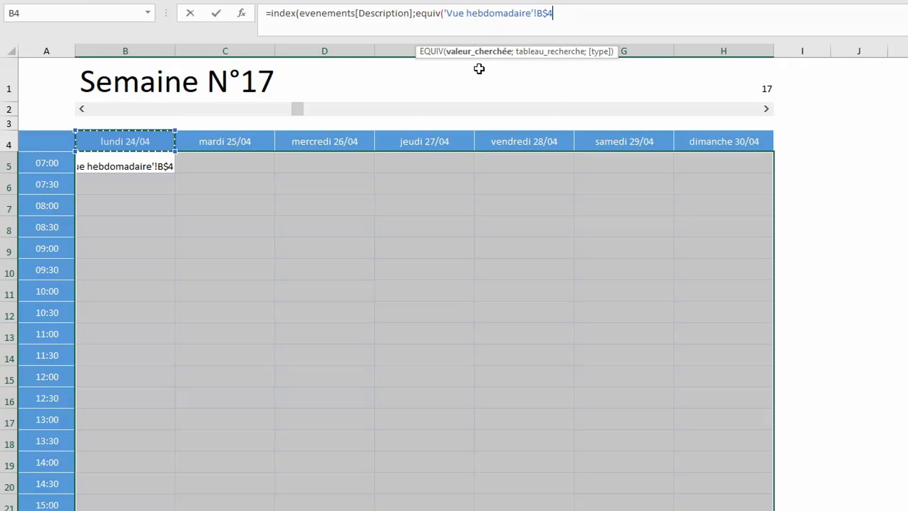
type("&")
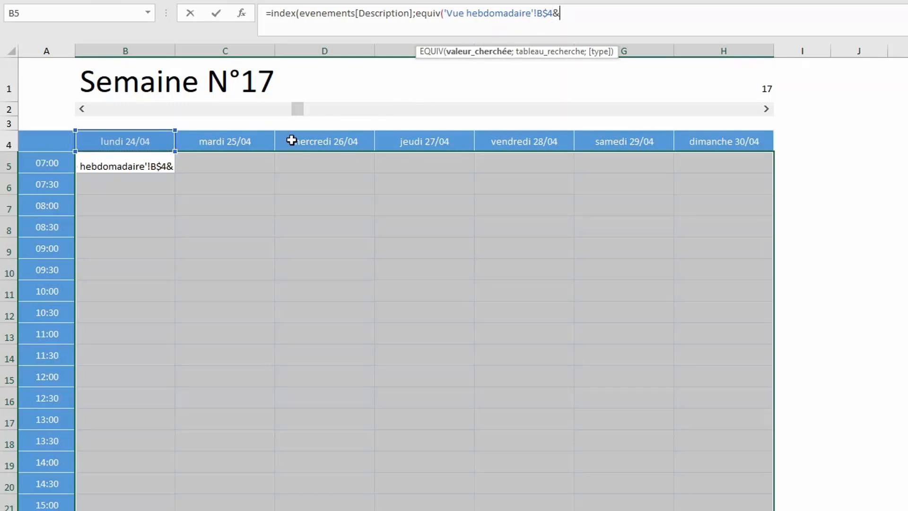
left_click(35, 159)
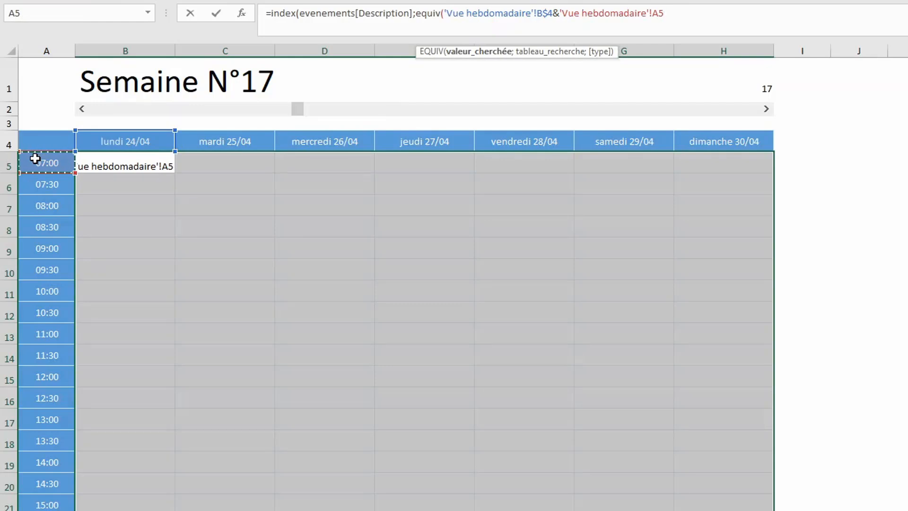
key("F4")
key("F4")
key("F4")
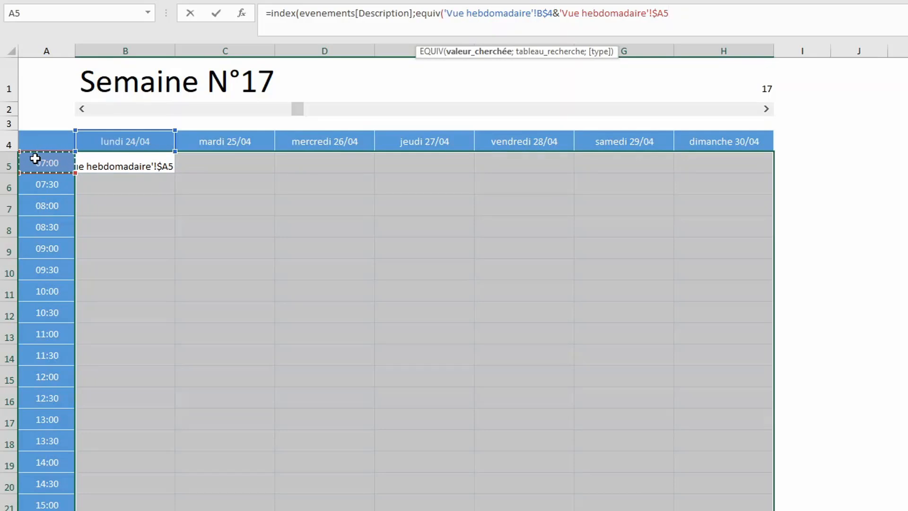
Complete EQUIV with evenements[Index] and exact match 0, close the formula and enter it across the whole selected schedule grid
type(";")
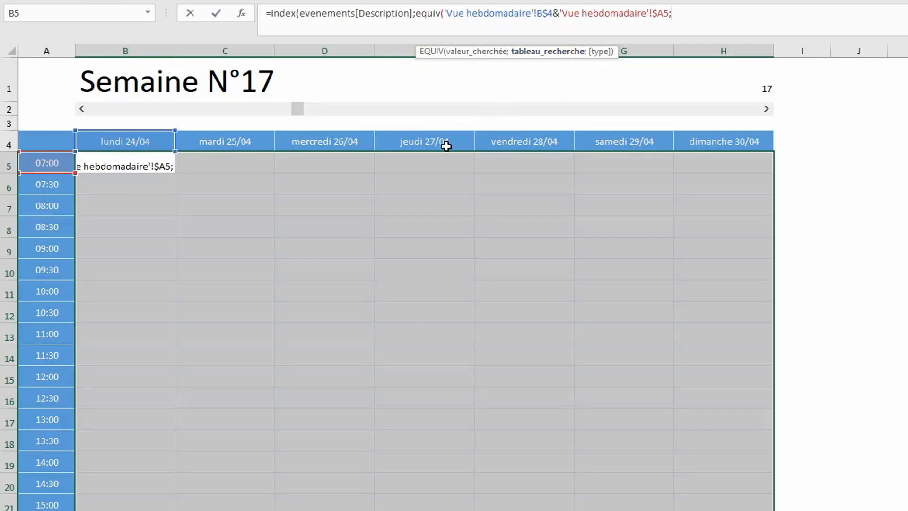
key("ctrl+Page_Down")
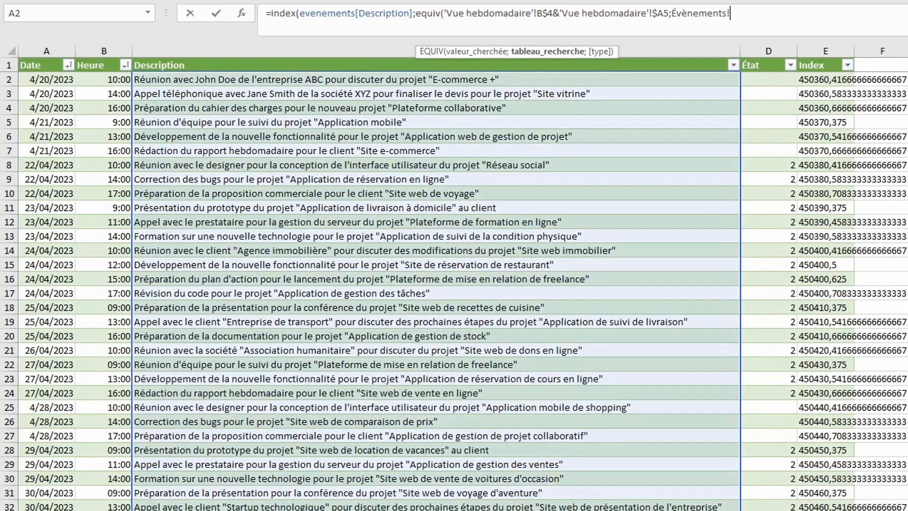
left_click(827, 55)
type(";")
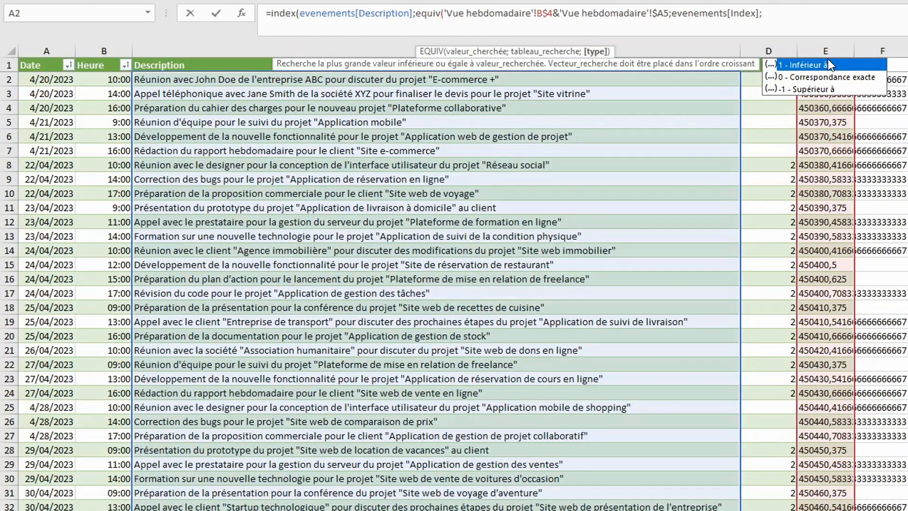
double_click(827, 77)
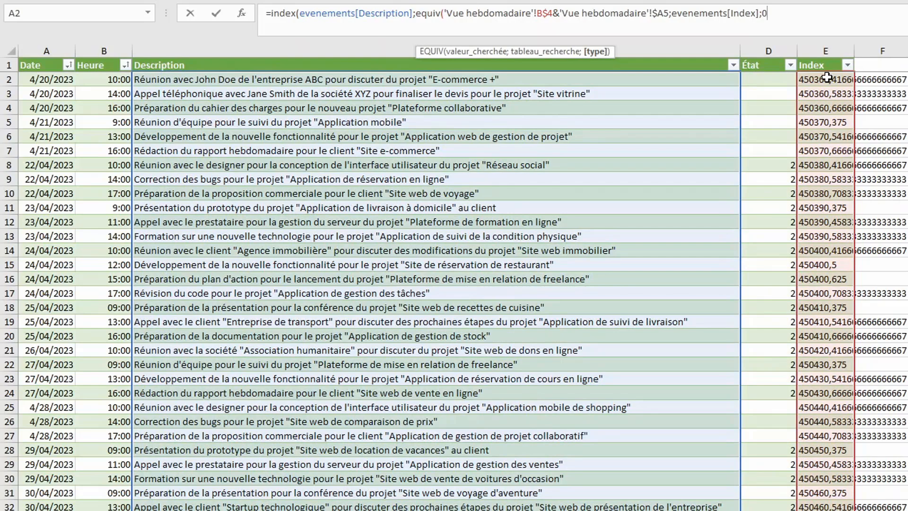
type("))")
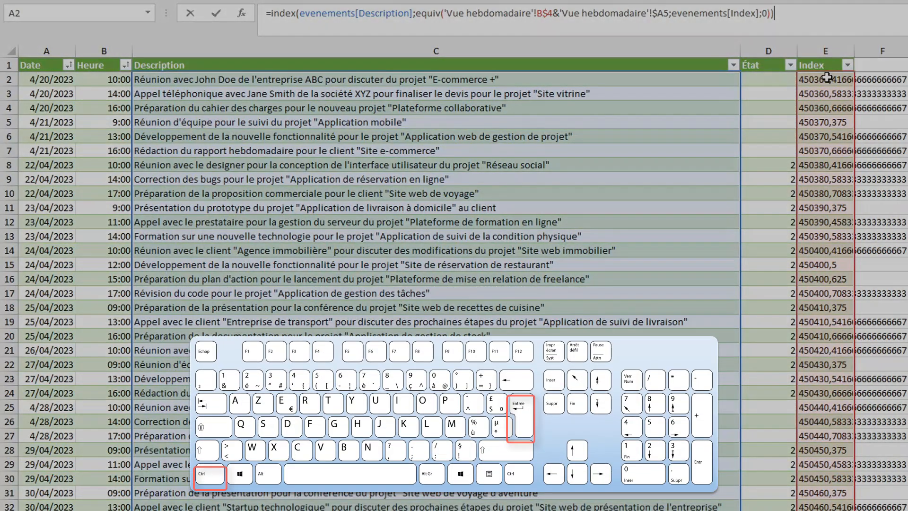
key("ctrl+Return")
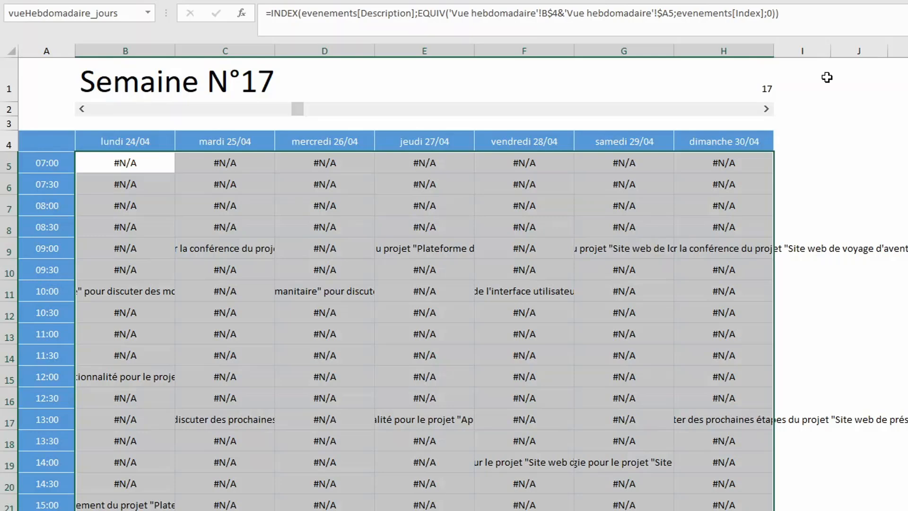
Wrap the grid's INDEX formula in SIERREUR with "" as the error value and apply it to every cell of the grid
left_click(271, 13)
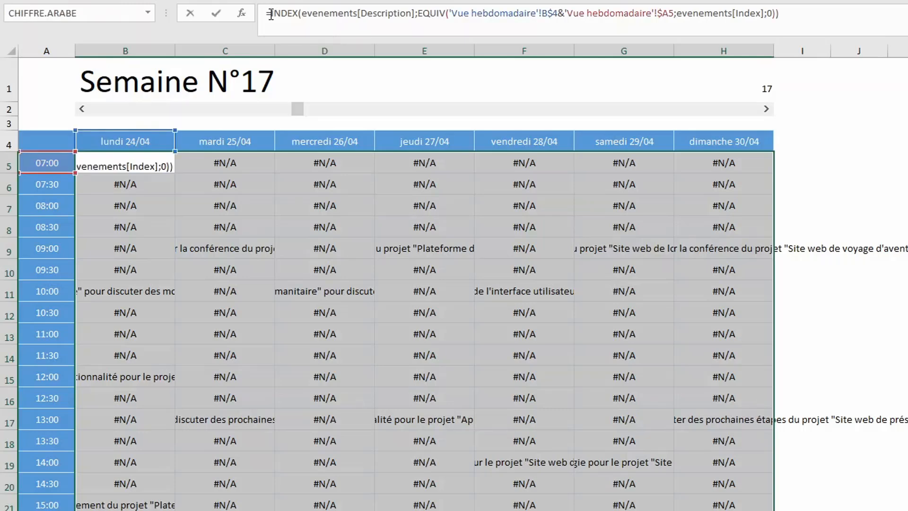
type("SIERREUR(")
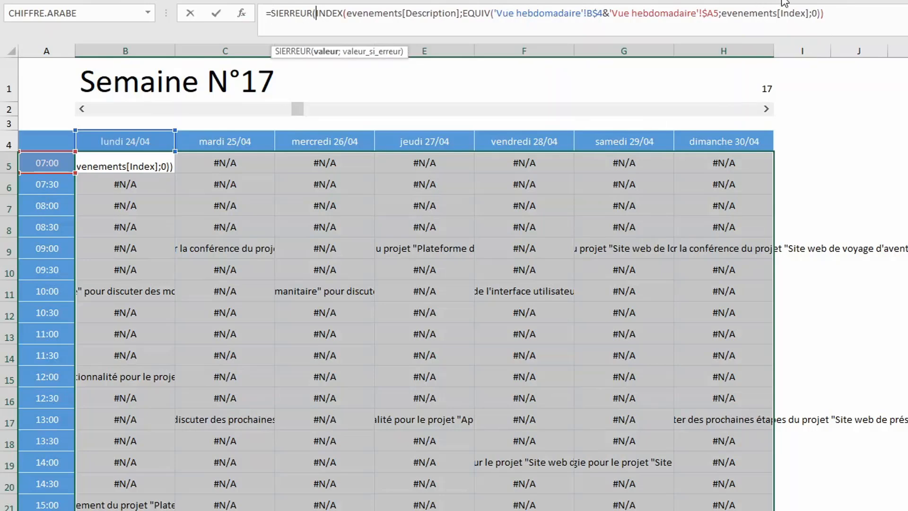
left_click(891, 12)
type(";\"\"")
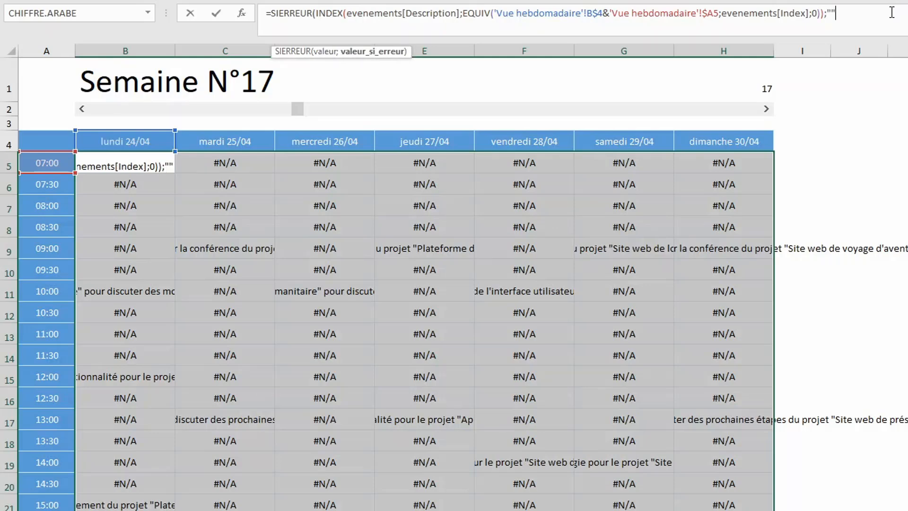
type(")")
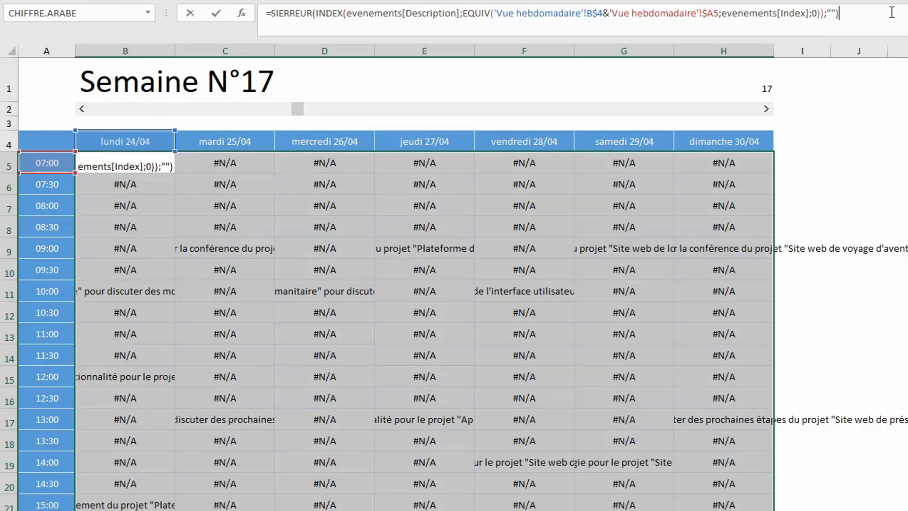
key("ctrl+Return")
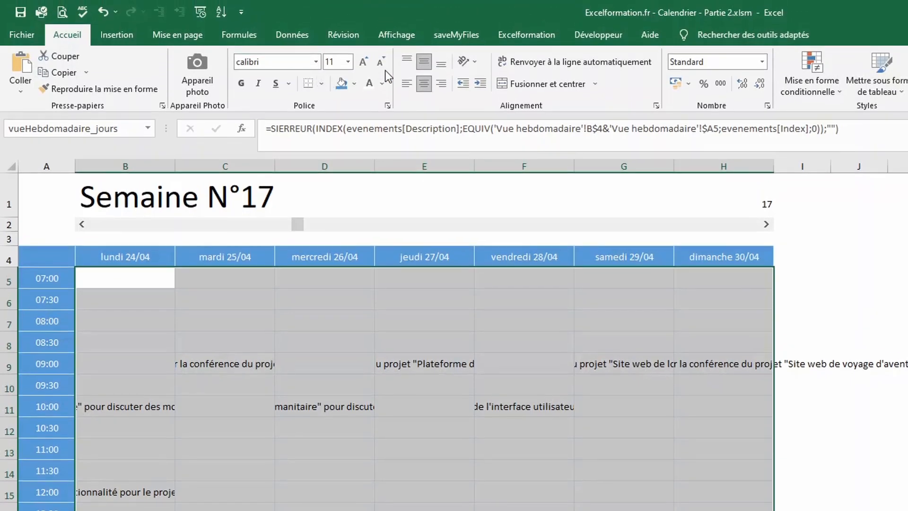
Wrap the text in the schedule grid cells and set their font size to 9
left_click(348, 62)
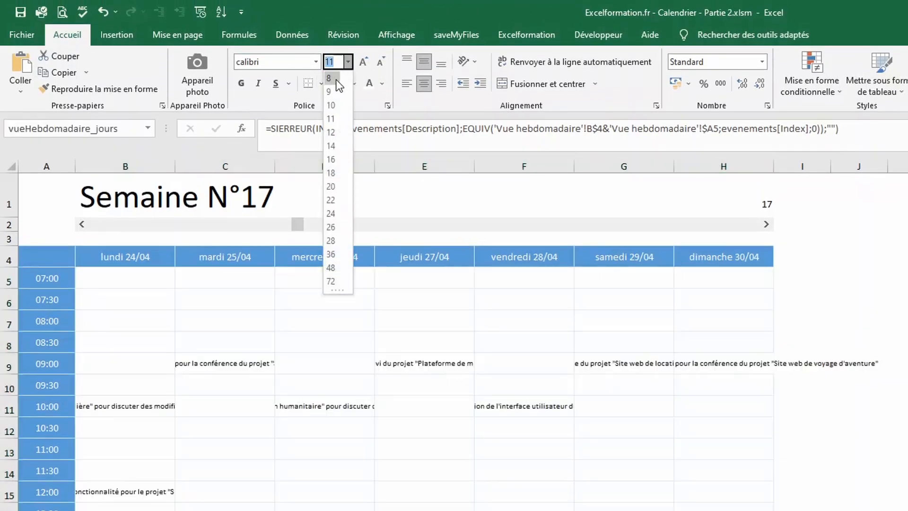
left_click(337, 79)
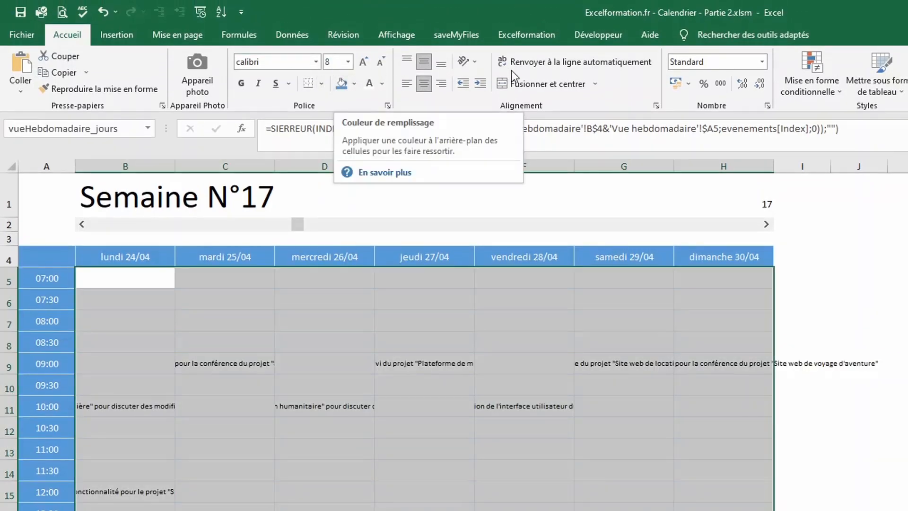
left_click(548, 61)
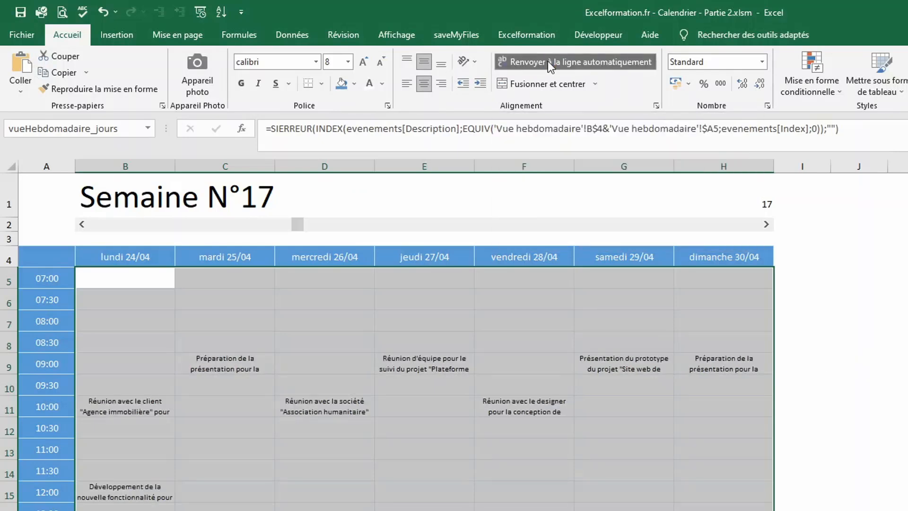
left_click(348, 62)
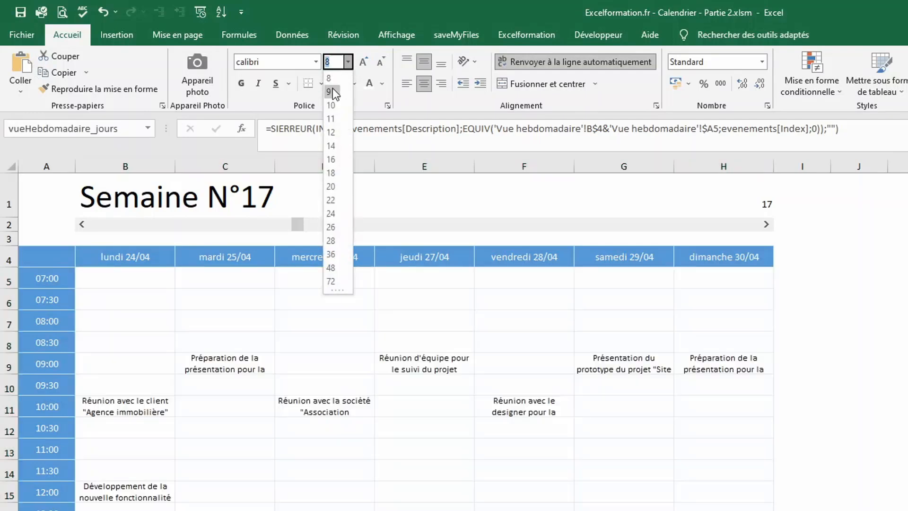
left_click(333, 90)
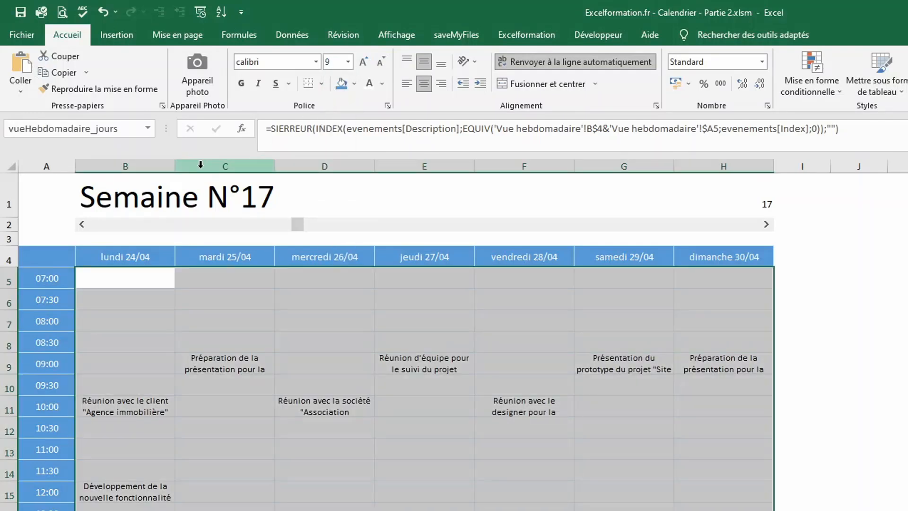
Widen the weekly view's day columns, making column C slightly wider still, and increase the height of the rows from row 4 down
left_click_drag(151, 165, 673, 168)
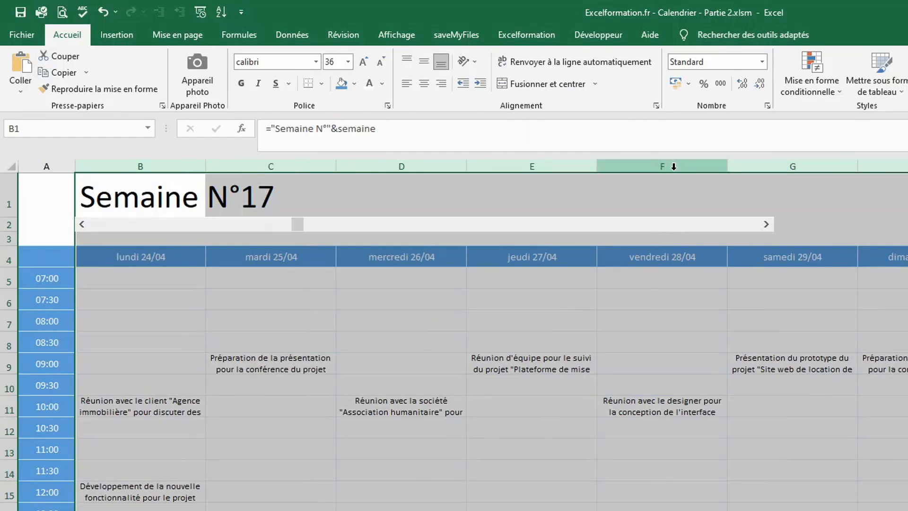
left_click_drag(8, 260, 9, 510)
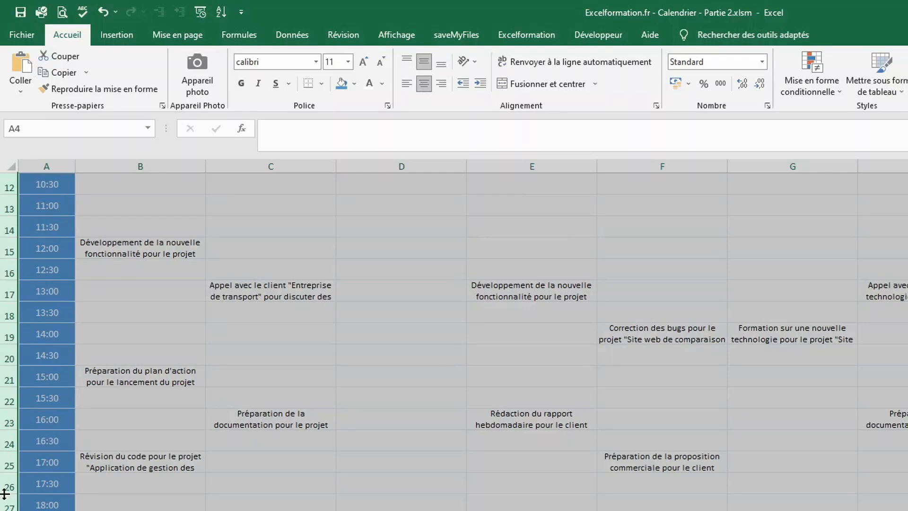
left_click_drag(4, 387, 9, 396)
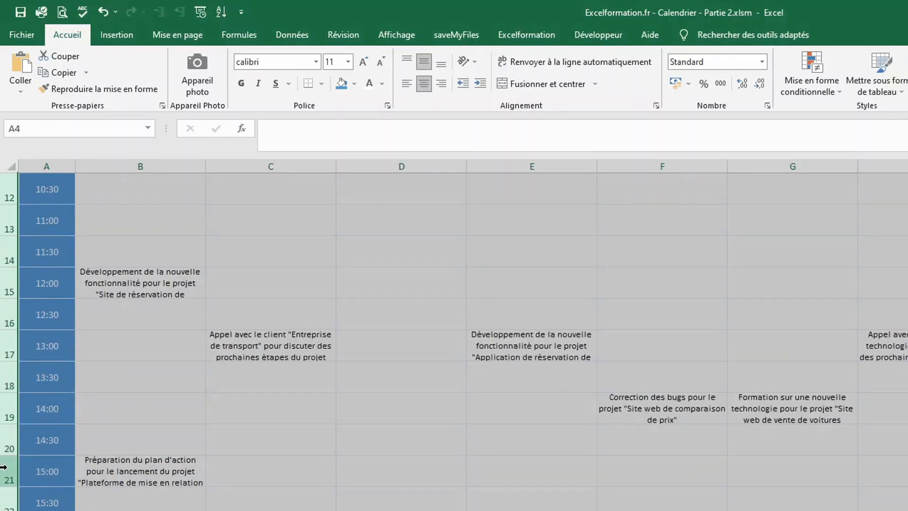
left_click_drag(7, 455, 8, 406)
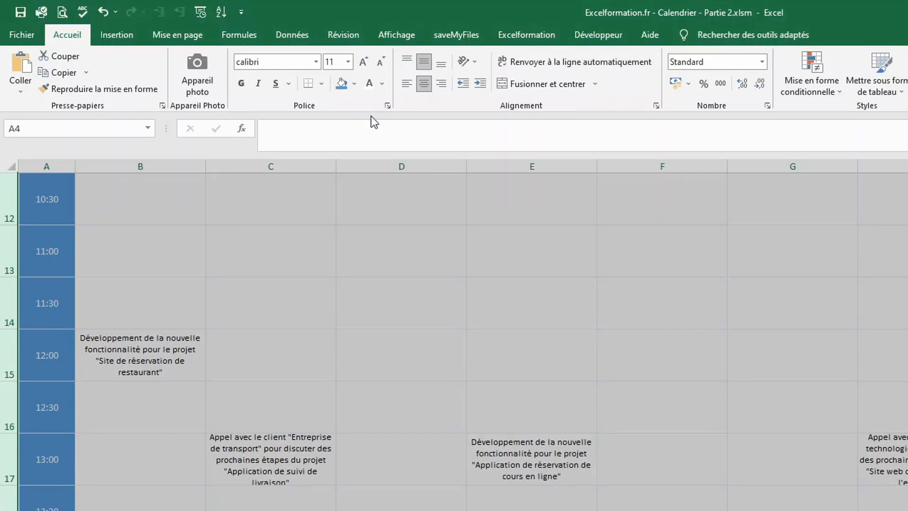
left_click_drag(339, 165, 359, 170)
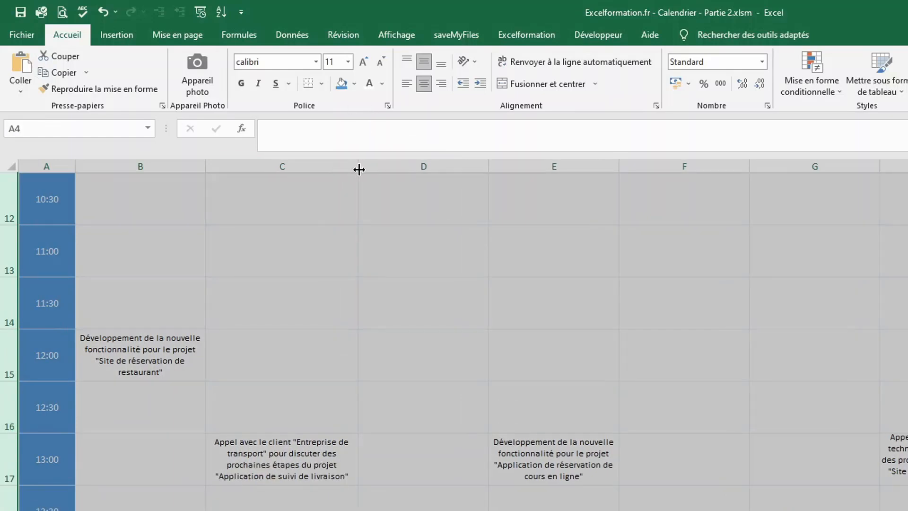
Stretch the week scroll bar so that it ends at the outer edge of the Sunday column H
scroll(367, 259, "up", 4)
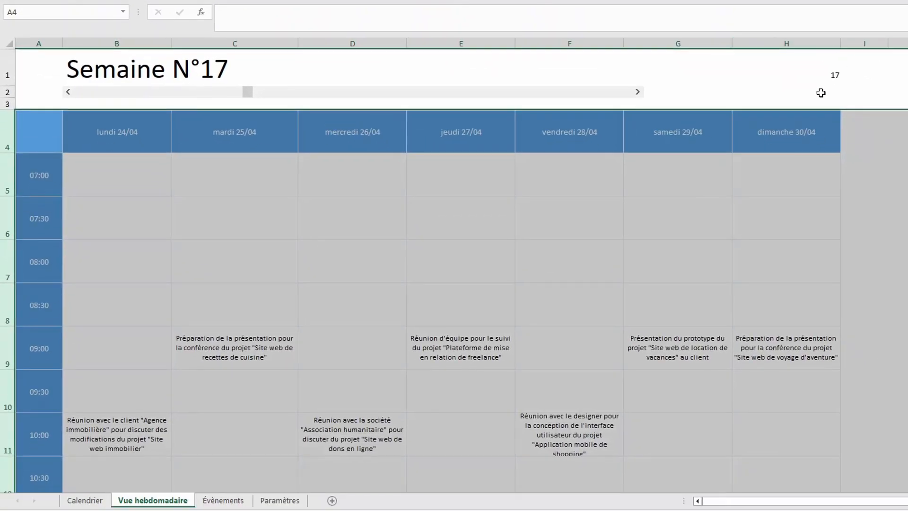
right_click(585, 97)
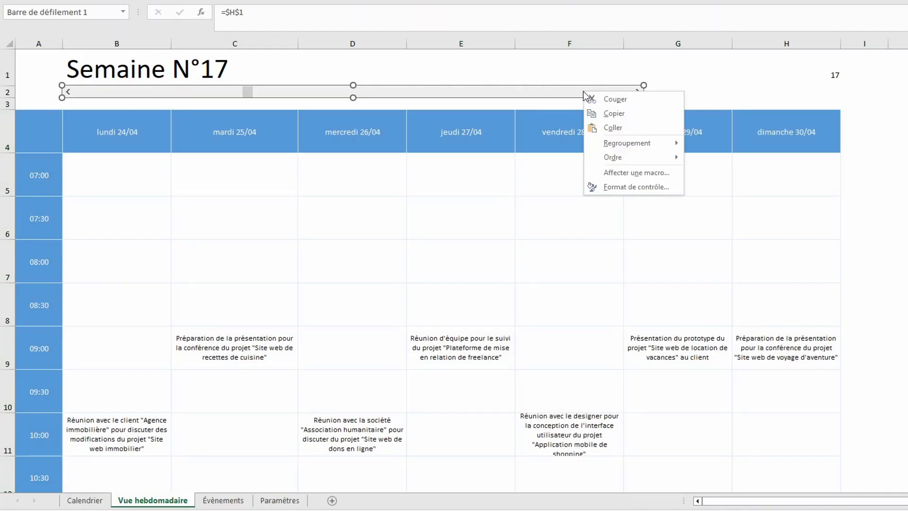
key("Escape")
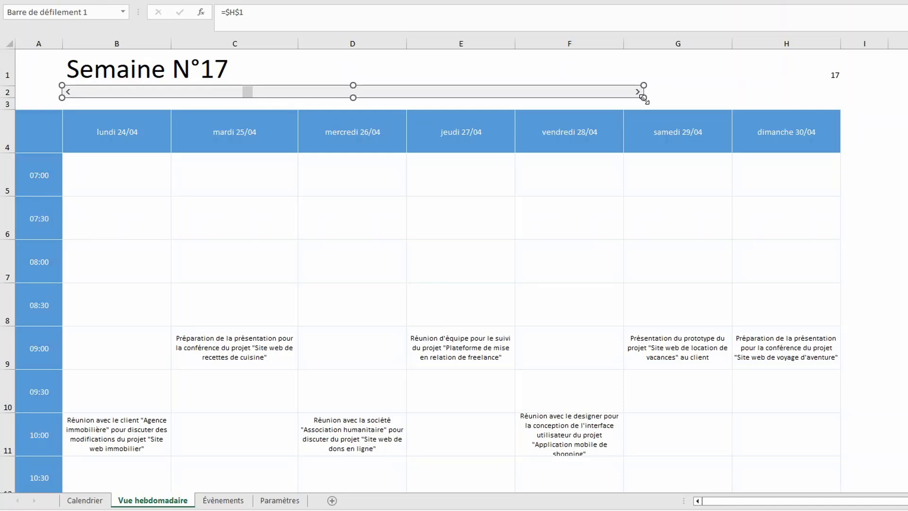
left_click_drag(643, 98, 839, 97)
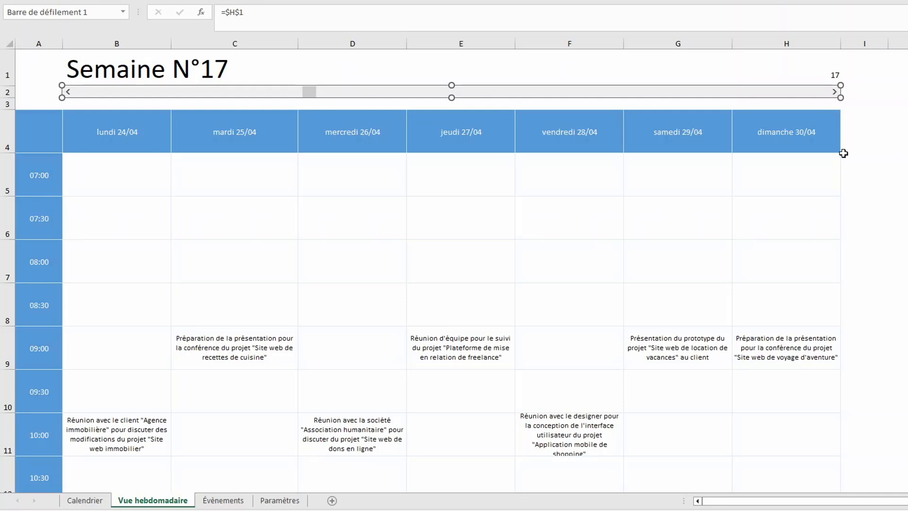
Hide the week number in cell H1 of the weekly view by setting its font colour to white
left_click(802, 63)
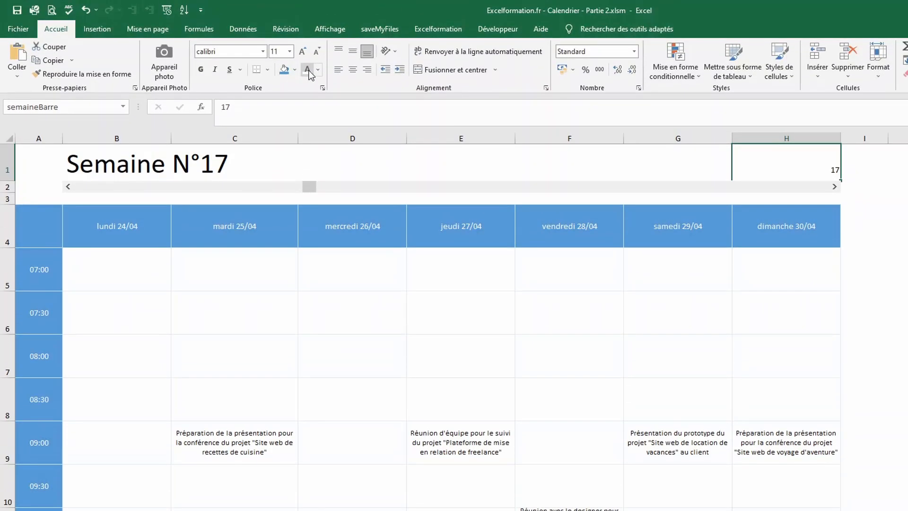
left_click(308, 70)
left_click(415, 168)
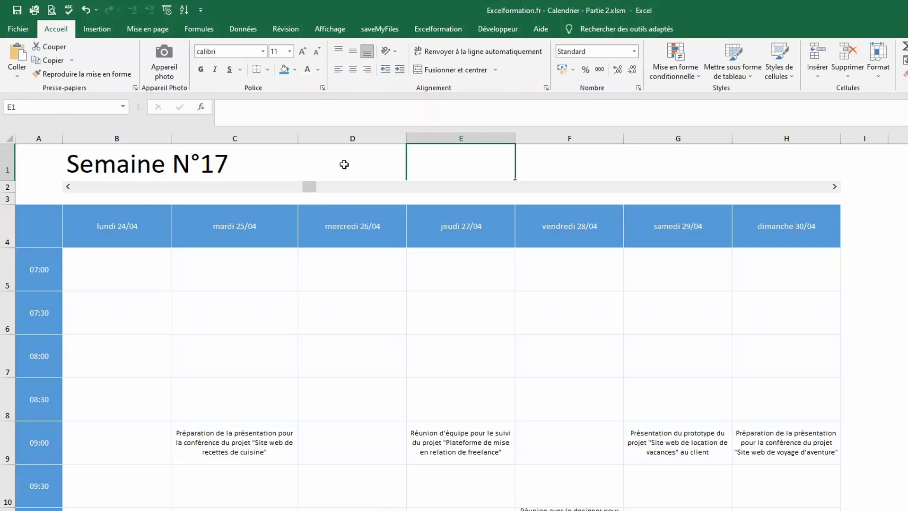
Switch the weekly view to week 18 with the week scroll bar and look over its schedule grid
left_click_drag(310, 185, 311, 184)
left_click_drag(327, 193, 325, 191)
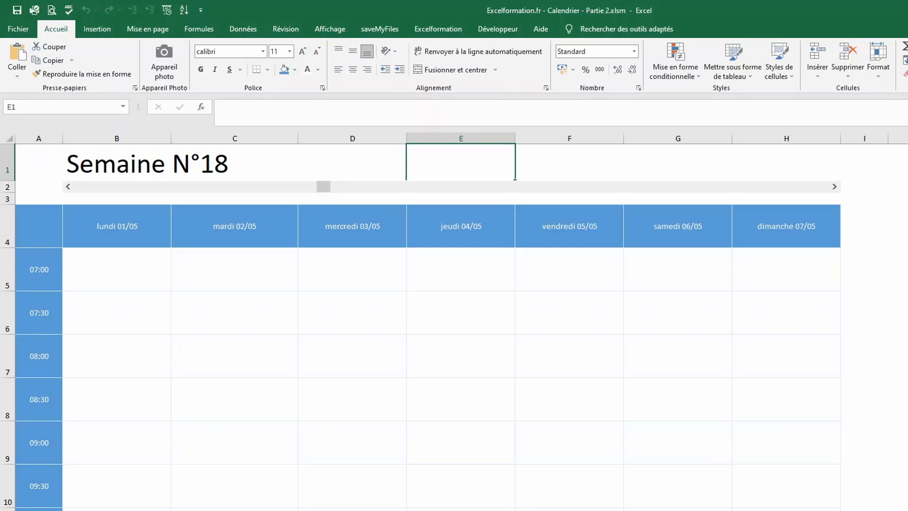
scroll(454, 326, "down", 3)
scroll(454, 326, "down", 1)
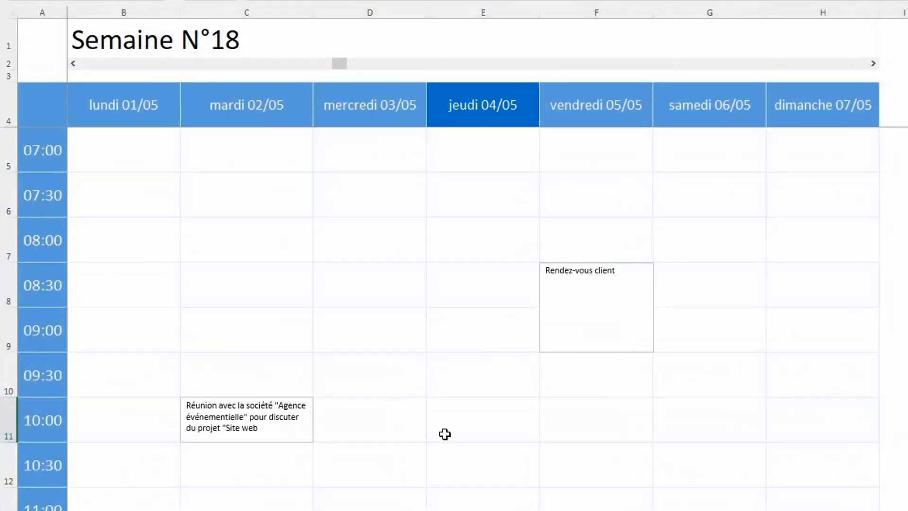
Move the "Agence événementielle" meeting block from Tuesday 02/05 at 10:00 to Wednesday 03/05 at 08:30
left_click(294, 418)
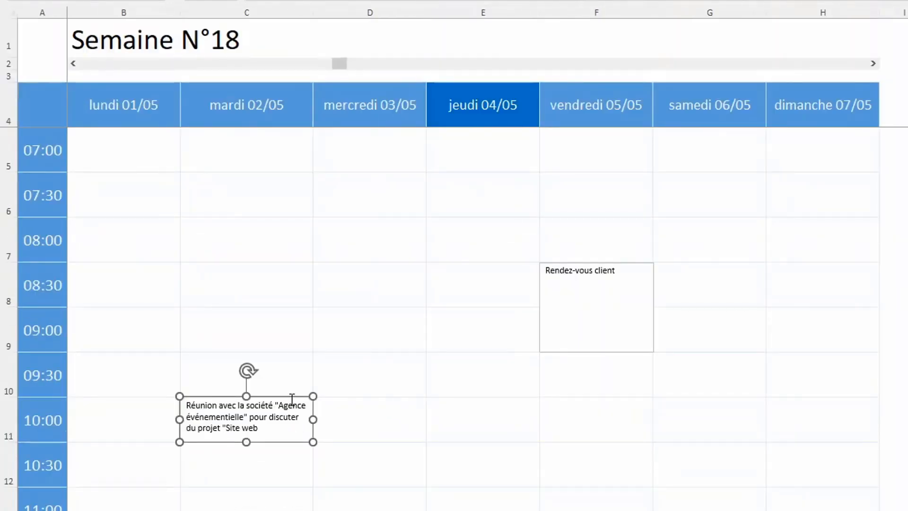
left_click_drag(290, 396, 431, 265)
left_click(367, 229)
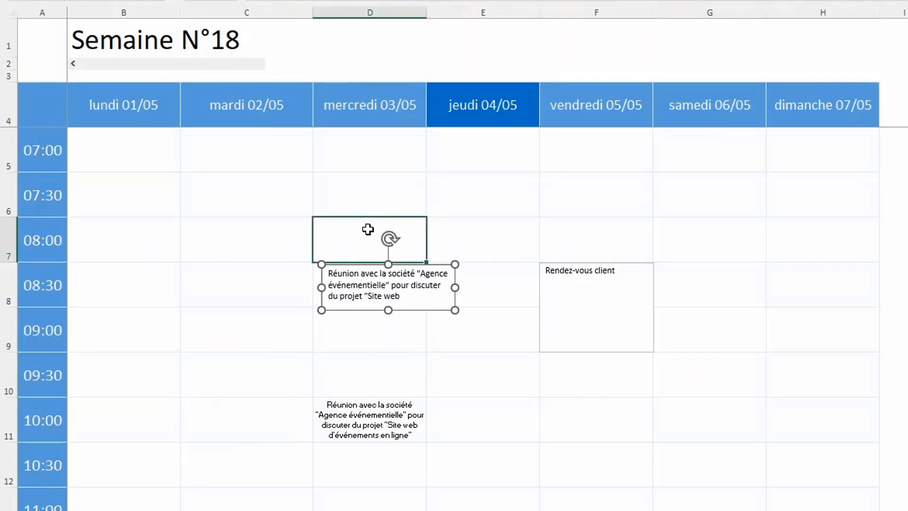
Extend the Wednesday "Agence événementielle" meeting block downward so that it ends at 10:00
left_click(373, 277)
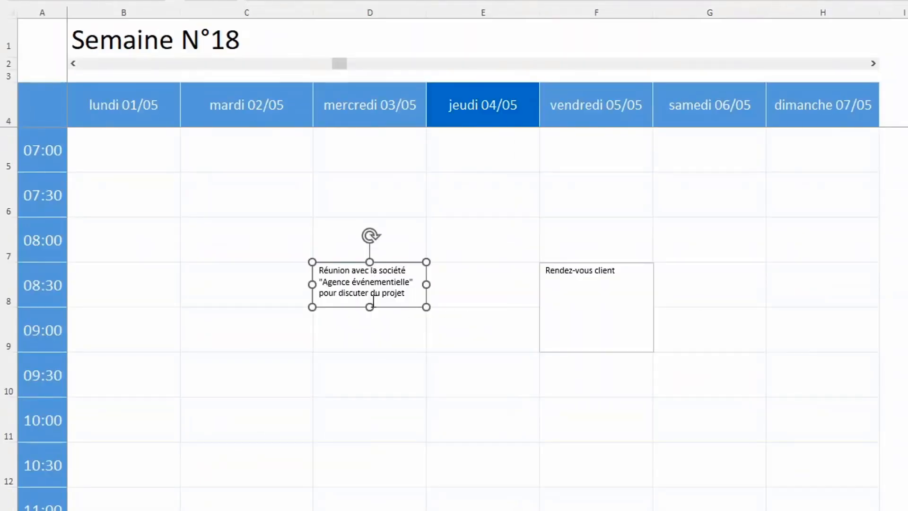
left_click_drag(370, 308, 370, 387)
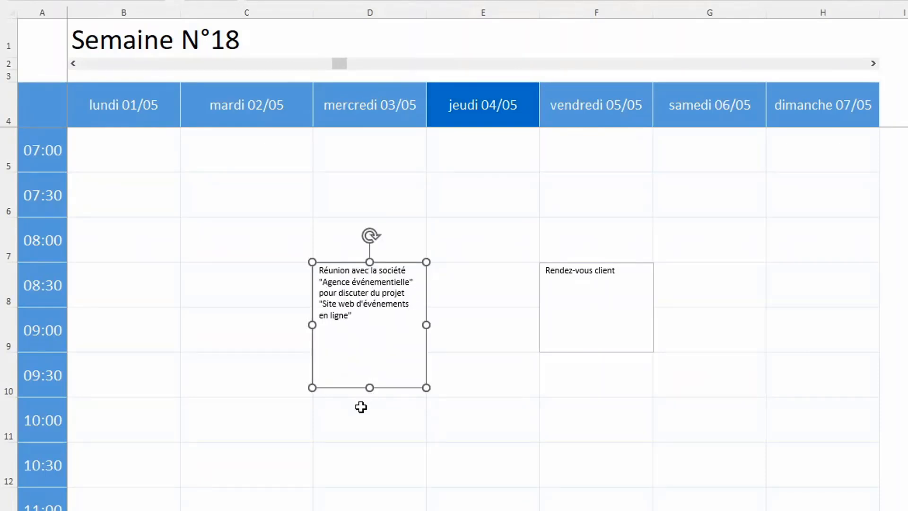
left_click(361, 407)
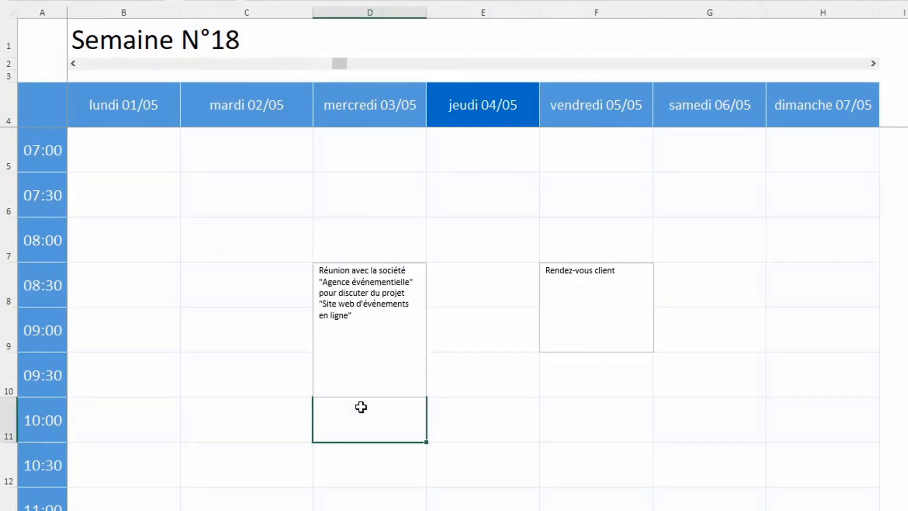
left_click(289, 419)
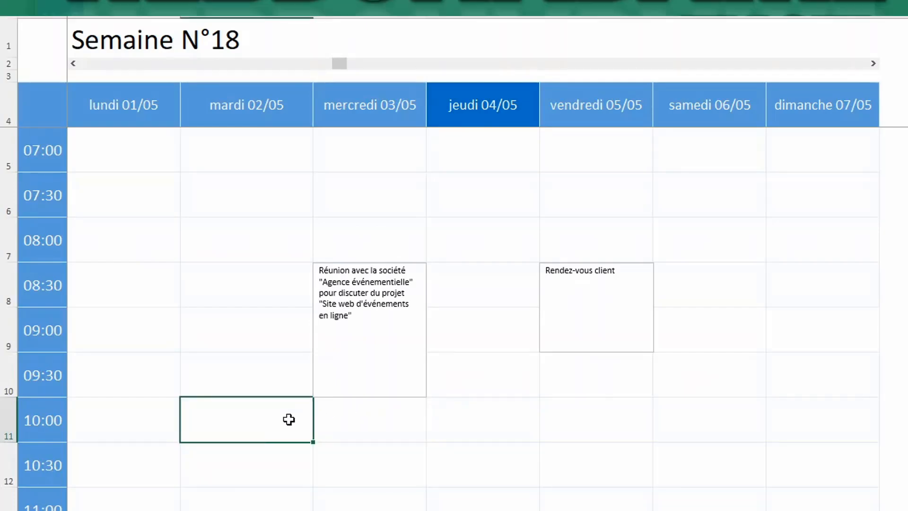